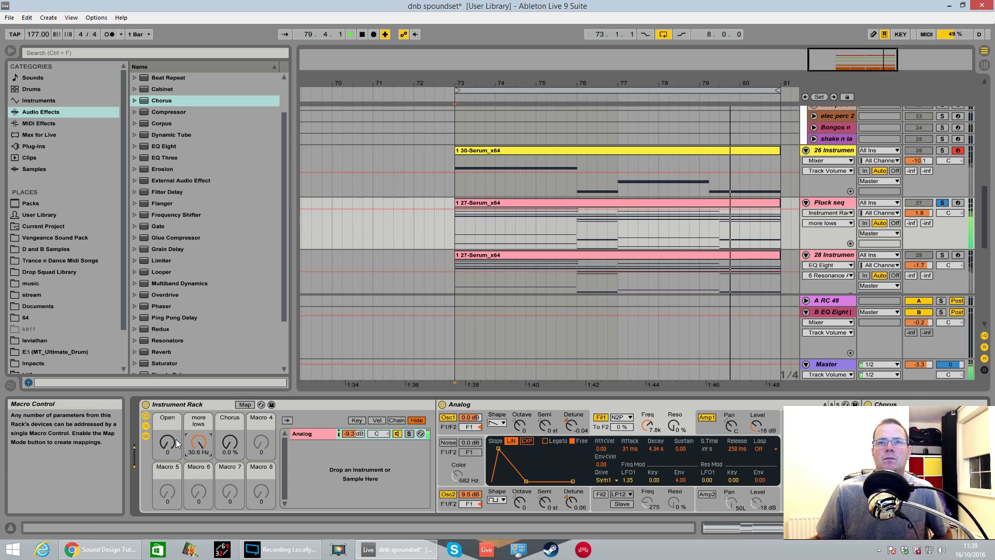
# During playback, raise the Instrument Rack's Open macro to 113 and its Chorus macro to 46 %.
pyautogui.click(171, 444)
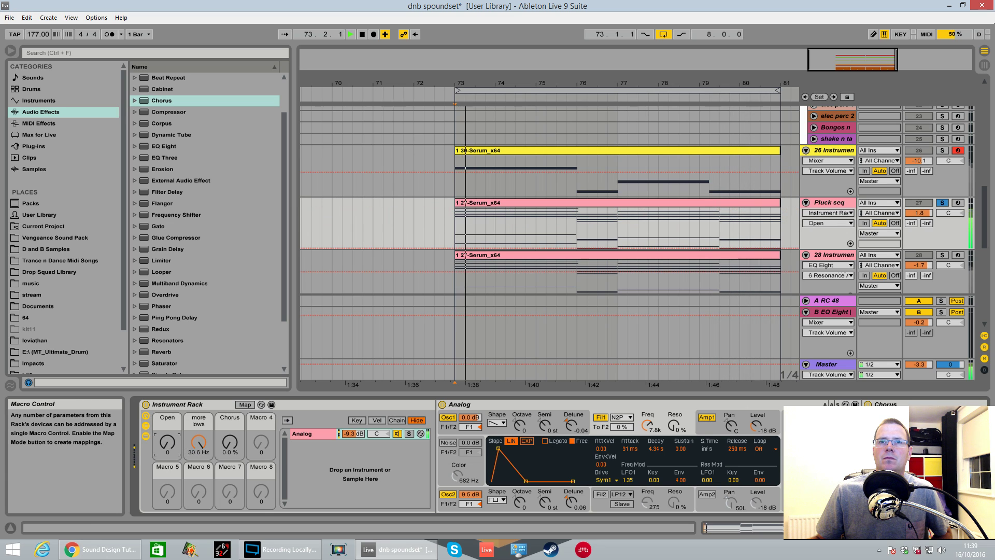
pyautogui.moveTo(170, 443); pyautogui.dragTo(170, 354)
pyautogui.moveTo(229, 444); pyautogui.dragTo(230, 412)
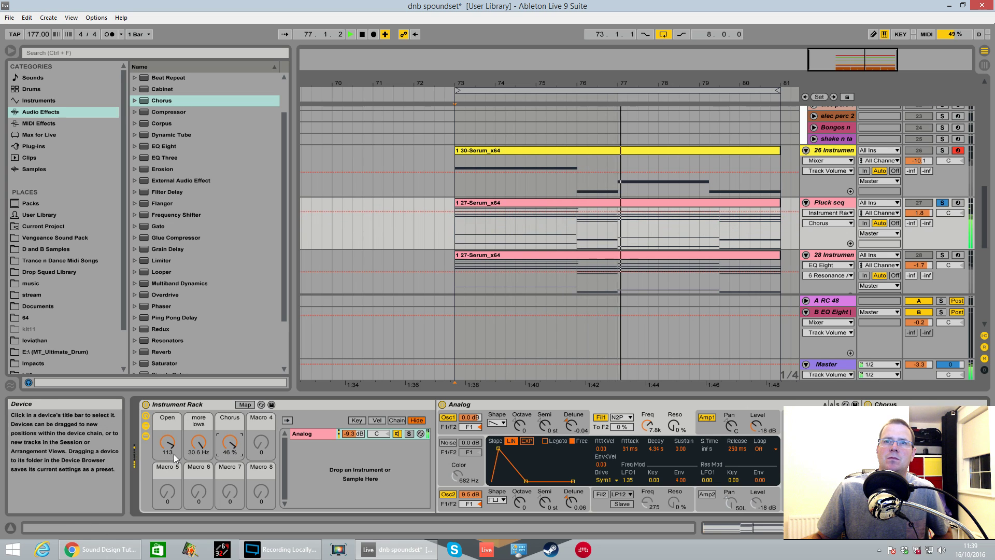
# Set the rack's more lows macro to 99.9 Hz, return Open to 0 and Chorus to 0.0 %, and stop playback.
pyautogui.moveTo(199, 441); pyautogui.dragTo(199, 400)
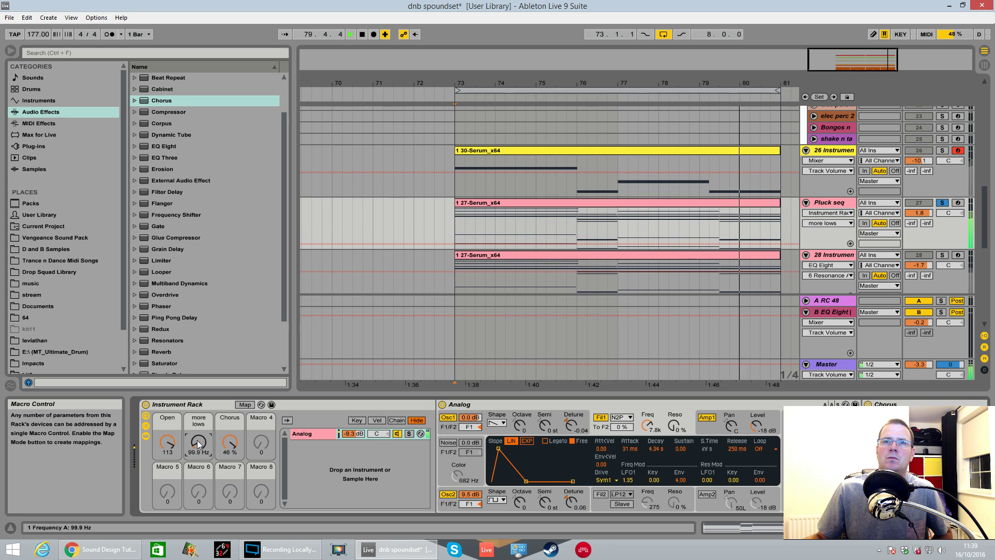
pyautogui.moveTo(162, 444); pyautogui.dragTo(162, 542)
pyautogui.moveTo(225, 442); pyautogui.dragTo(225, 464)
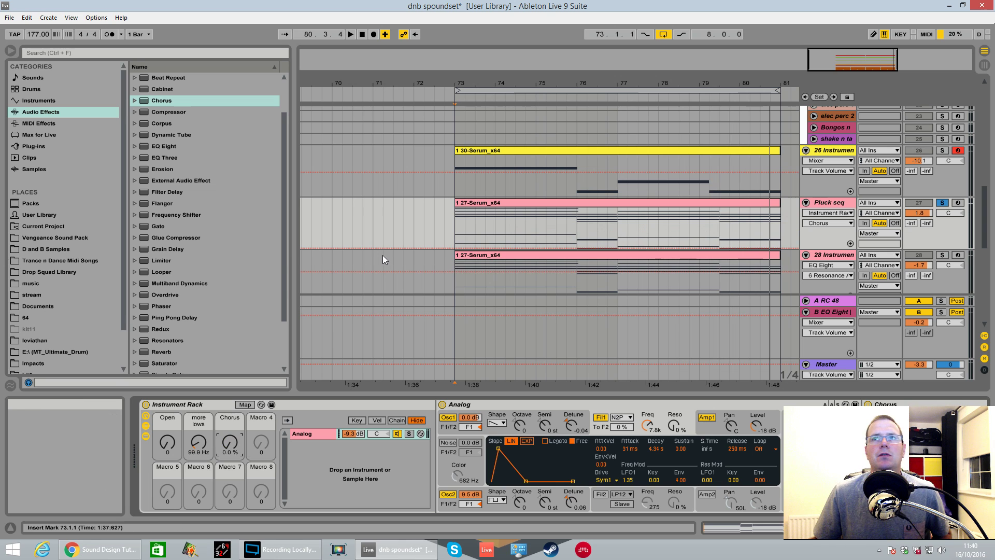
pyautogui.press('space')
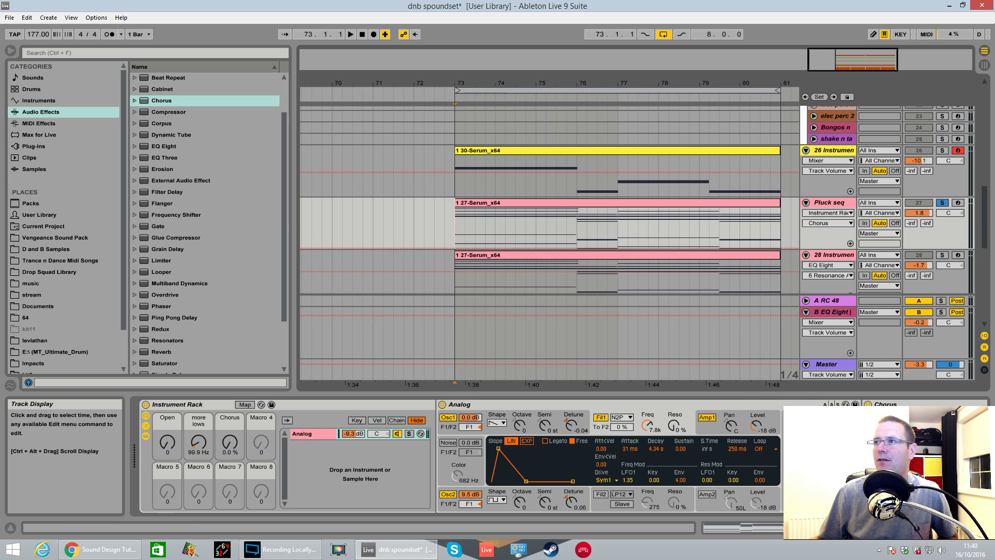
pyautogui.click(908, 528)
pyautogui.scroll(10, 808, 408)
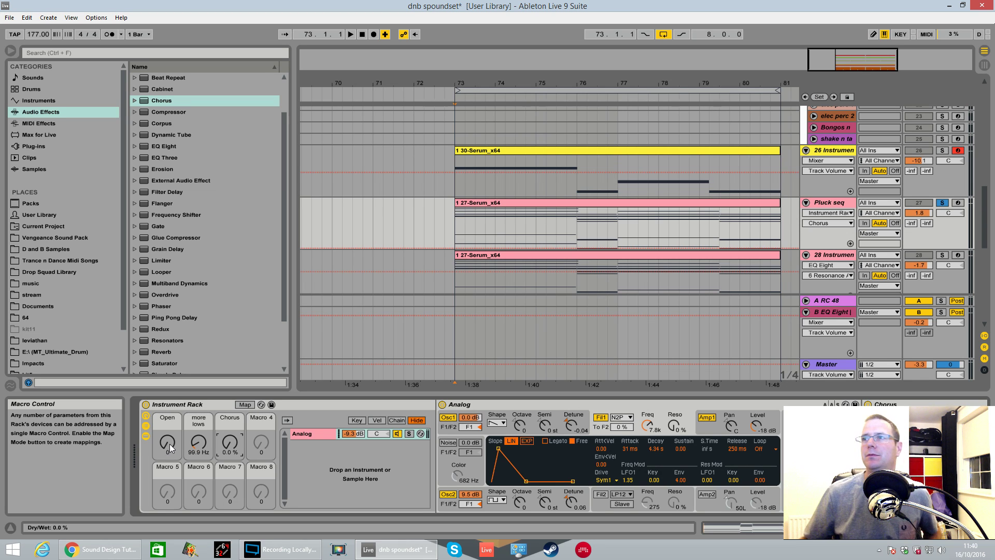
pyautogui.hscroll(10, 458, 457)
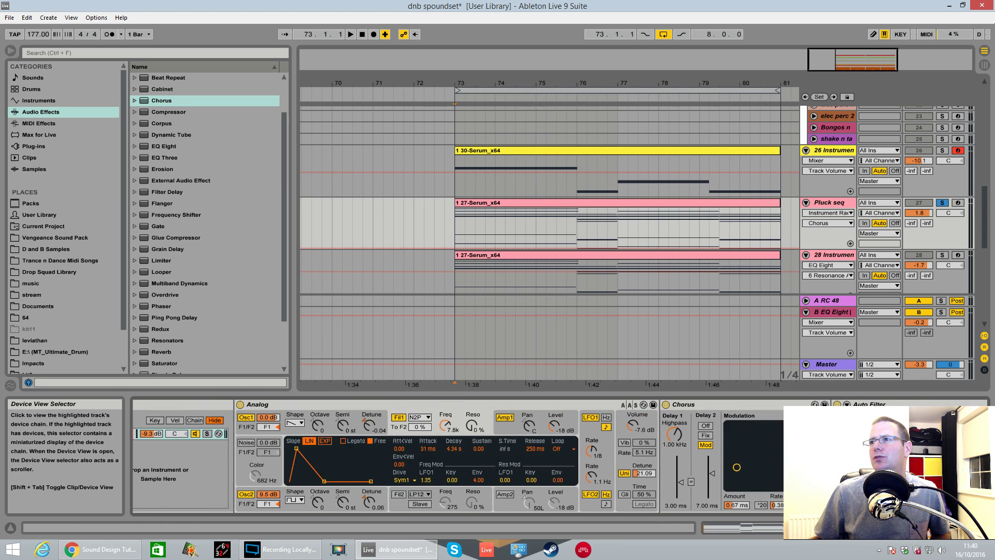
pyautogui.hscroll(3, 458, 457)
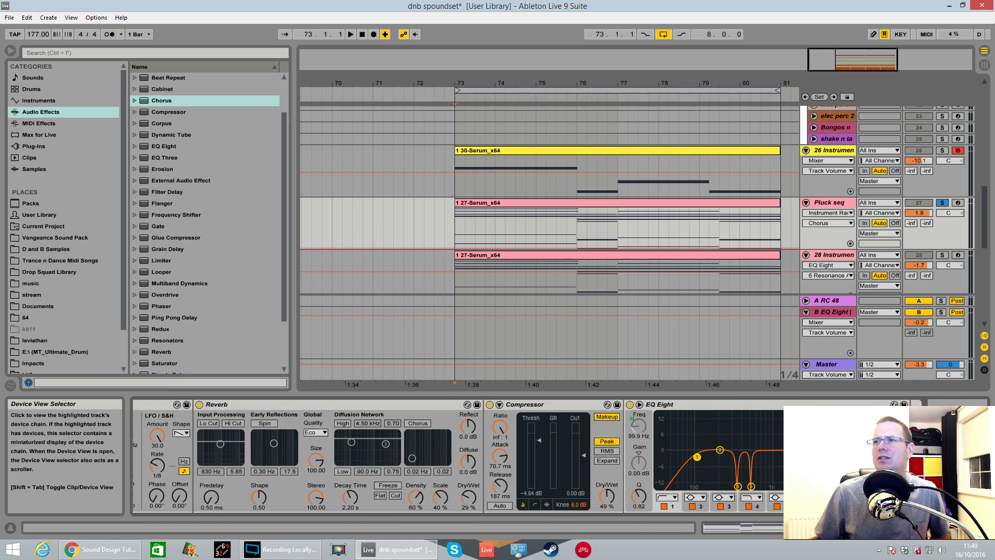
pyautogui.hscroll(-12, 458, 456)
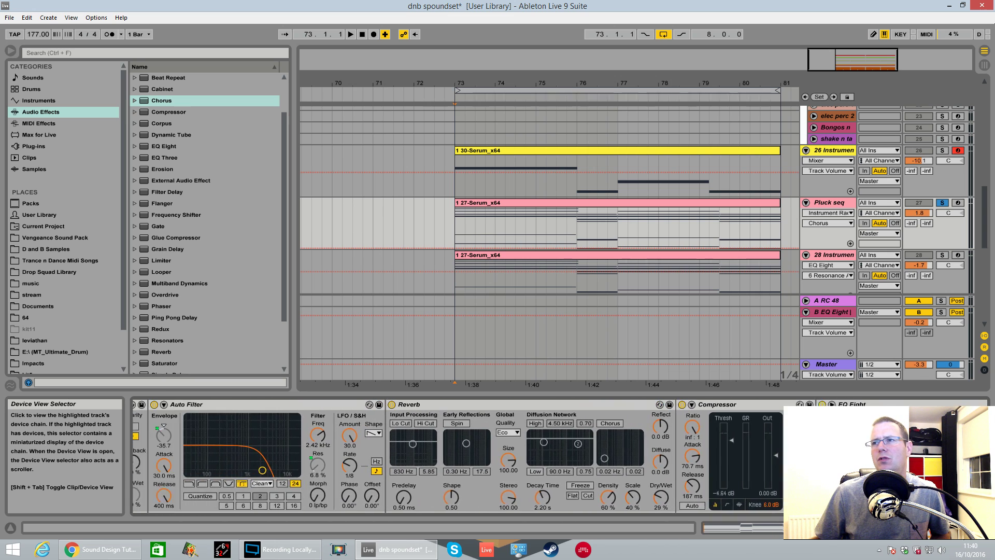
pyautogui.hscroll(-8, 458, 456)
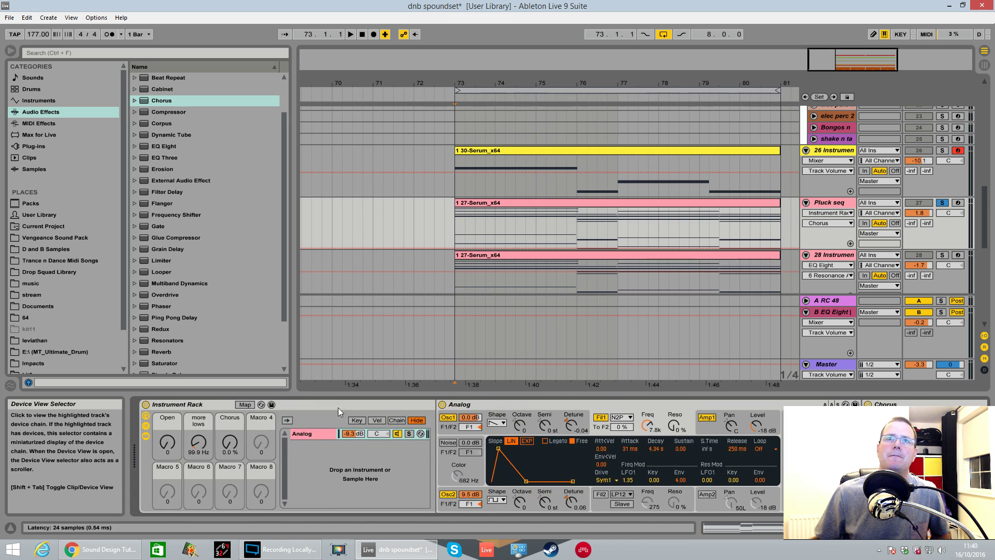
# Rename the Instrument Rack as "Pluck seq".
pyautogui.click(168, 405)
pyautogui.rightClick(169, 406)
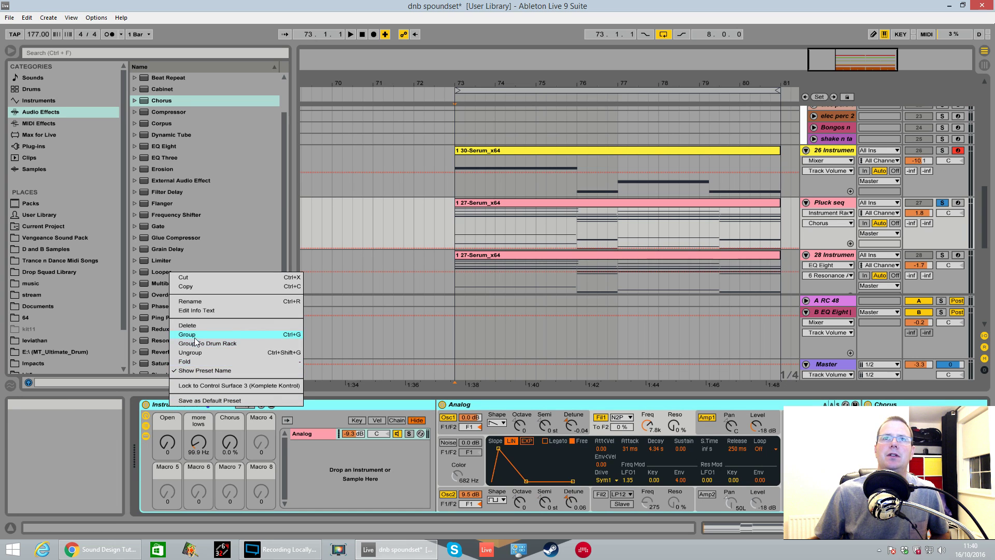
pyautogui.click(197, 302)
pyautogui.press('BackSpace')
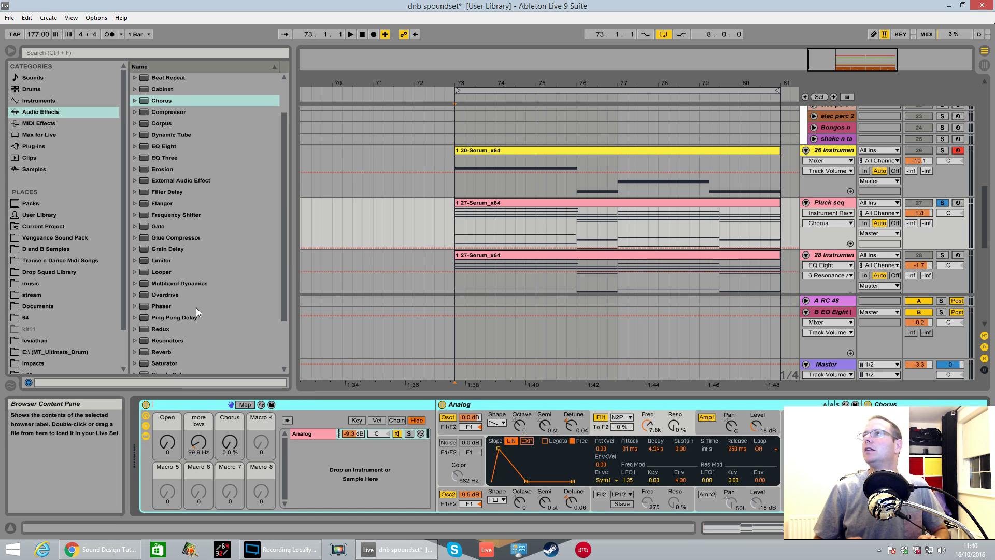
pyautogui.write('Pl')
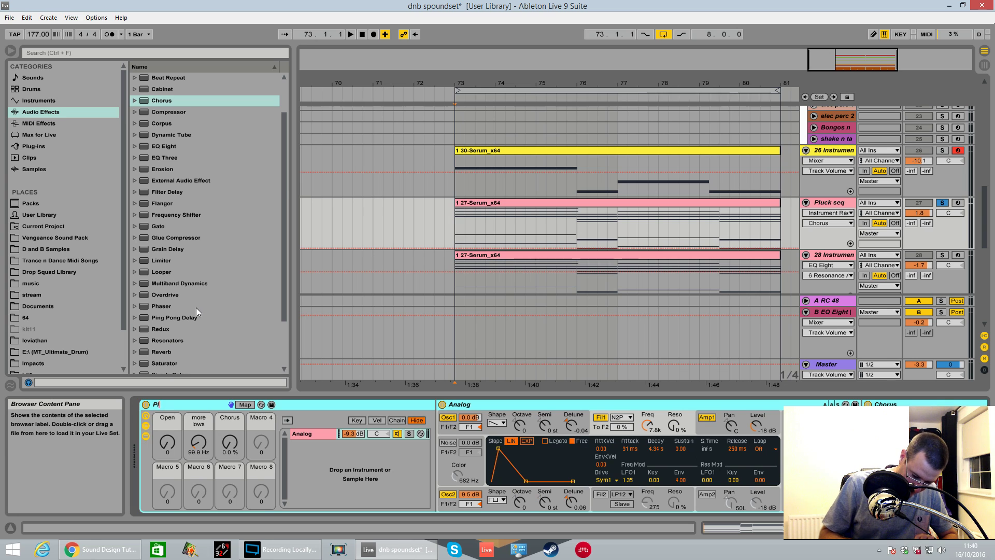
pyautogui.write('uck seq')
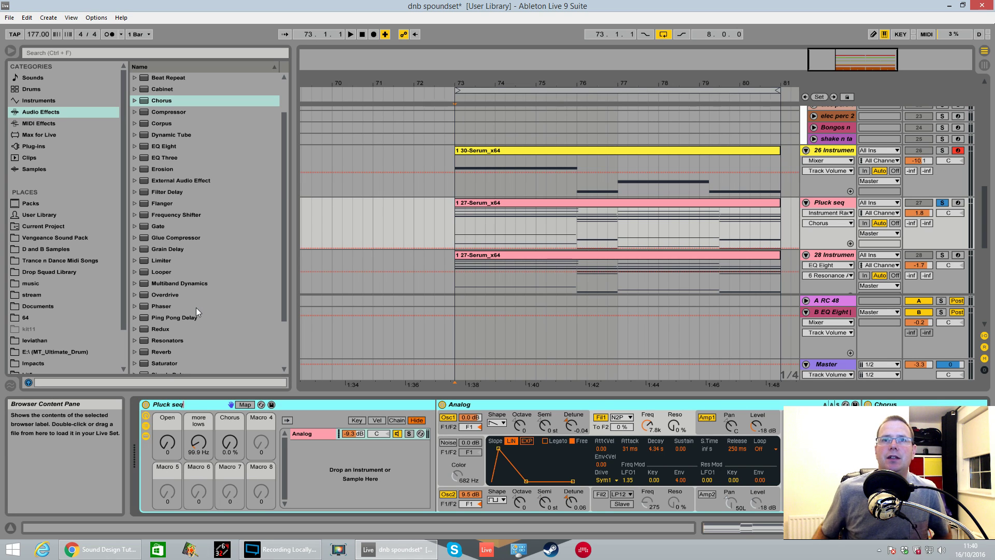
pyautogui.press('Return')
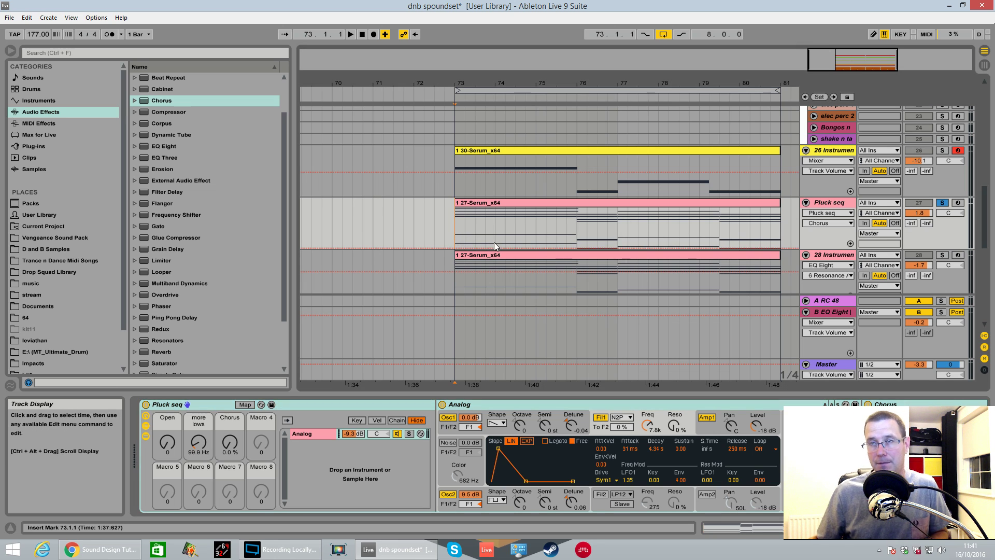
# Audition the loop while adjusting the Pluck seq rack's Open macro, and stop playback.
pyautogui.press('space')
pyautogui.moveTo(167, 443)
pyautogui.mouseDown()
pyautogui.moveTo(167, 384)
pyautogui.moveTo(166, 441)
pyautogui.mouseUp()
pyautogui.press('space')
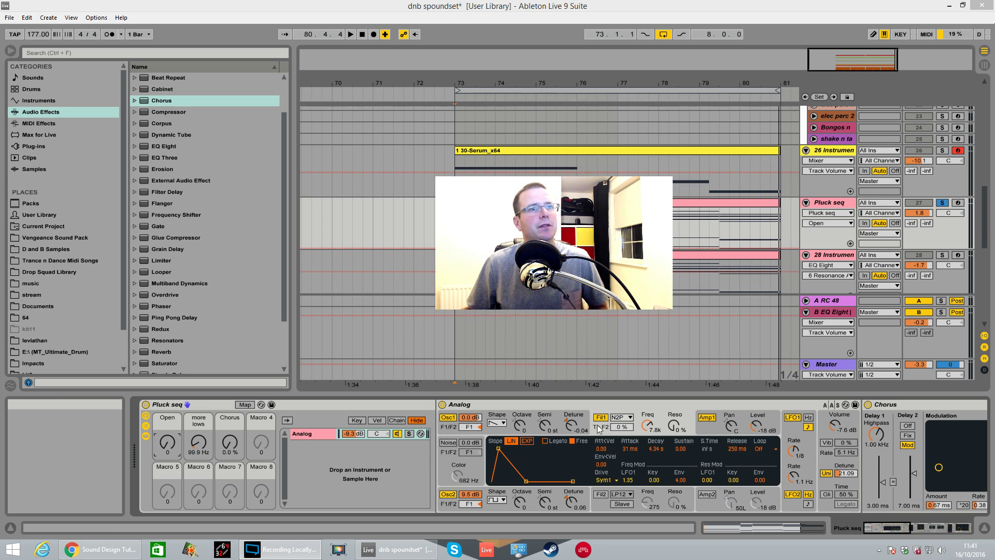
# Examine EQ Eight bands 5 and 3 at the end of the rack's chain while the loop plays, and stop playback.
pyautogui.click(885, 530)
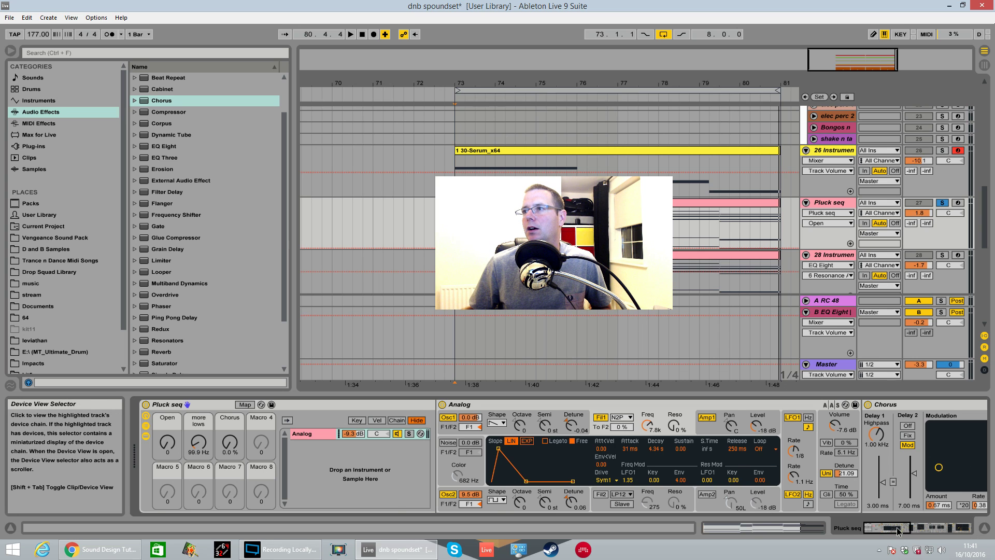
pyautogui.moveTo(898, 530); pyautogui.dragTo(990, 521)
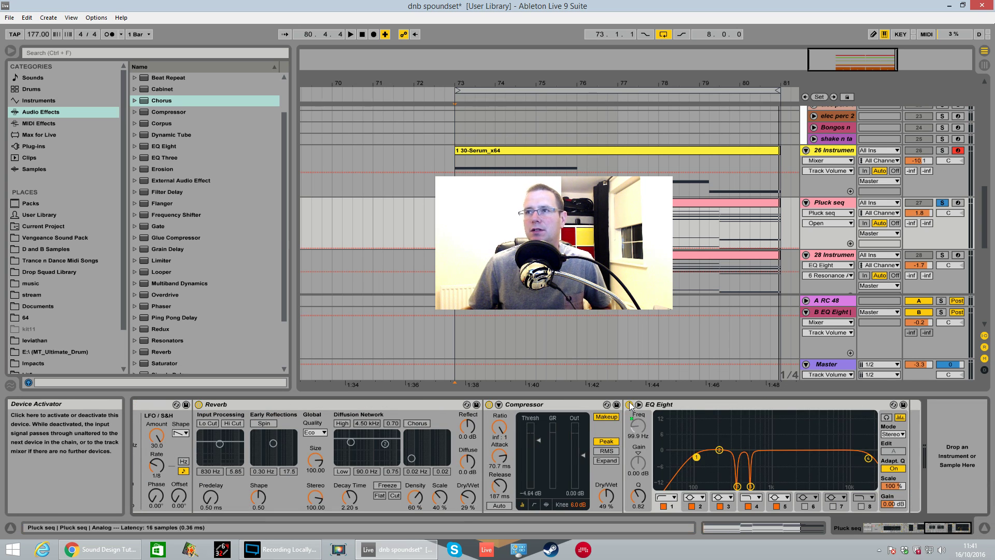
pyautogui.click(777, 497)
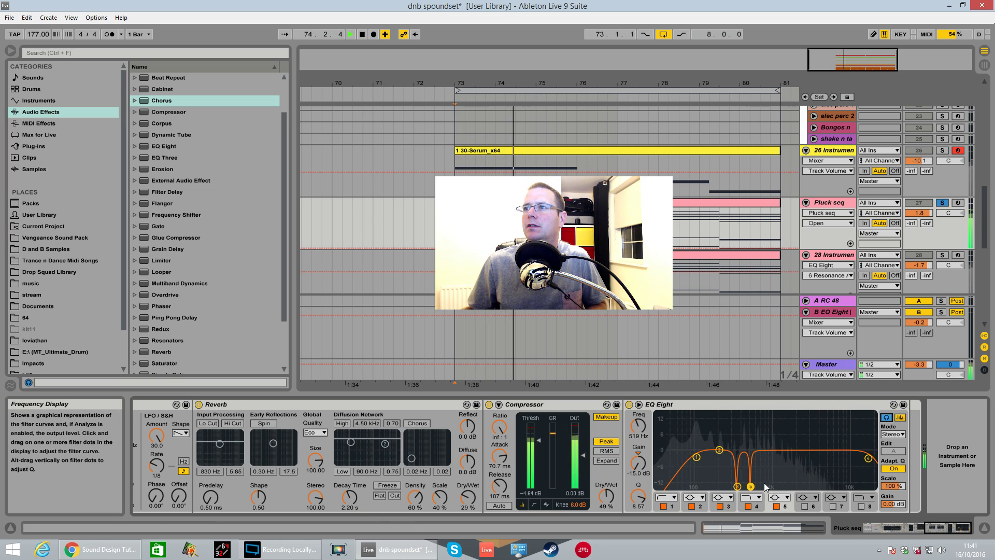
pyautogui.click(737, 486)
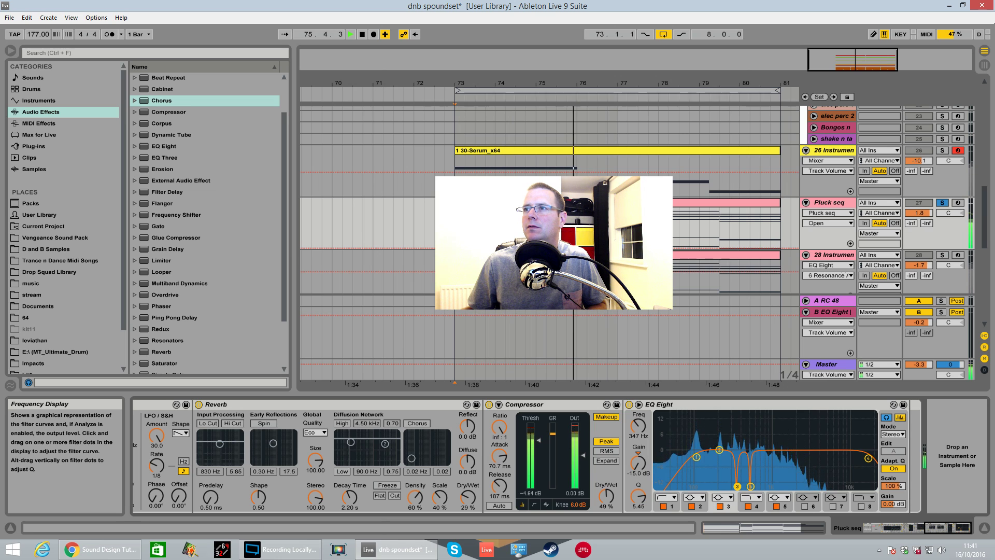
pyautogui.press('space')
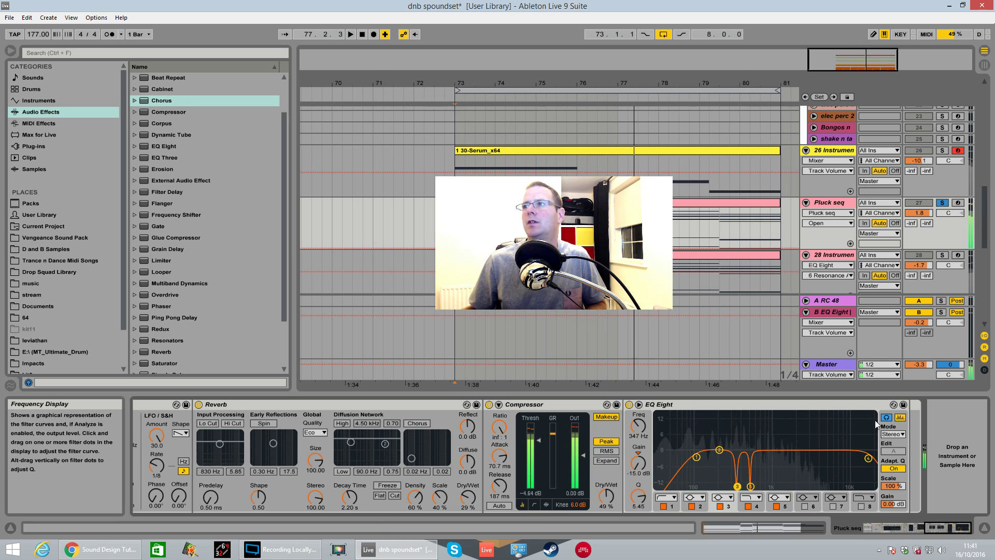
# Turn off the EQ Eight and the Compressor in the Pluck seq rack.
pyautogui.click(629, 404)
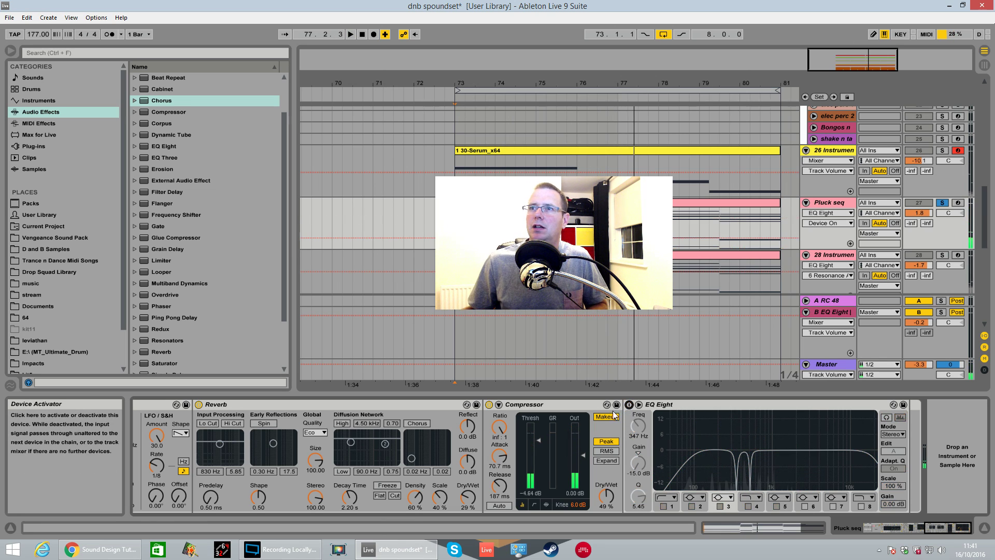
pyautogui.click(489, 404)
pyautogui.click(872, 527)
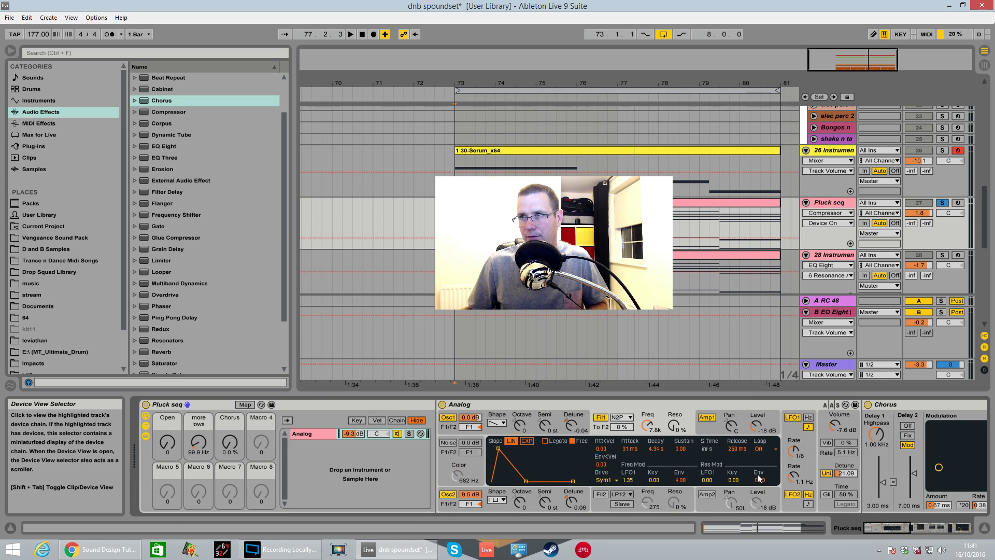
# Enable macro mapping for the Pluck seq rack and map the Reverb's Dry/Wet to Macro 4.
pyautogui.click(911, 531)
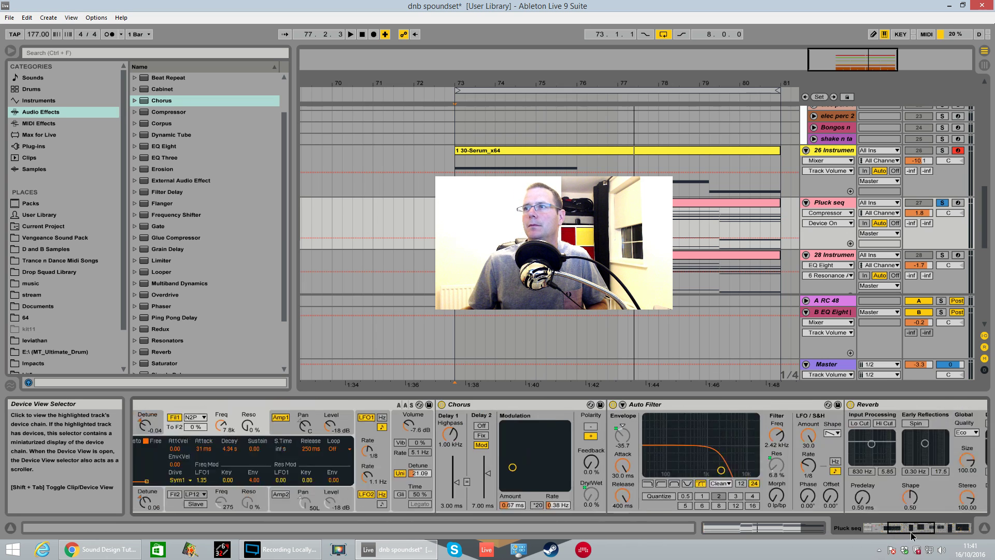
pyautogui.click(911, 534)
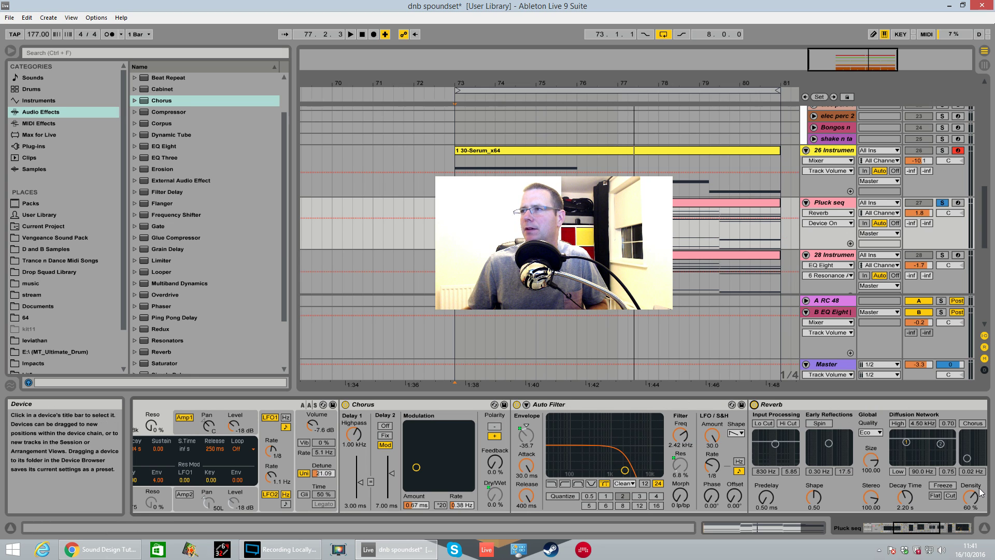
pyautogui.click(916, 532)
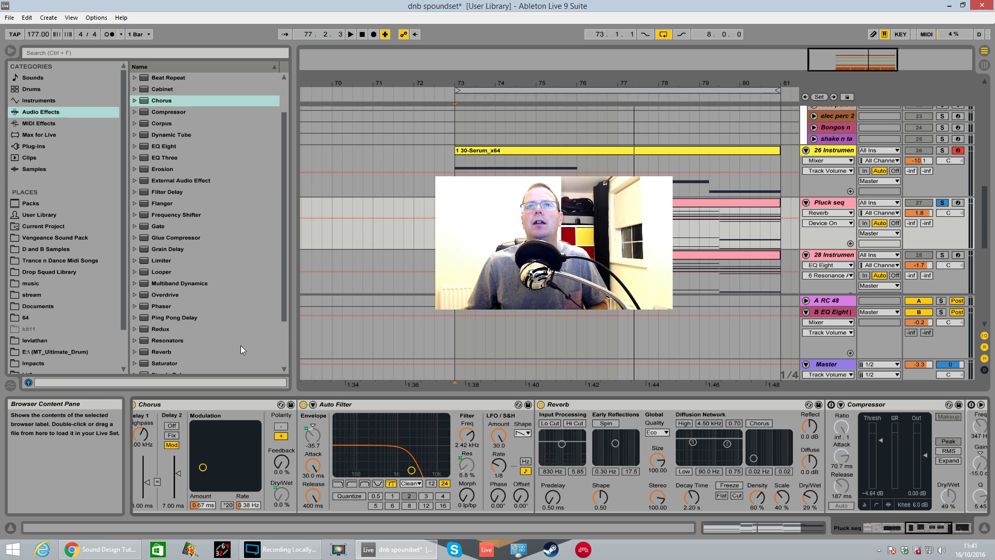
pyautogui.click(887, 528)
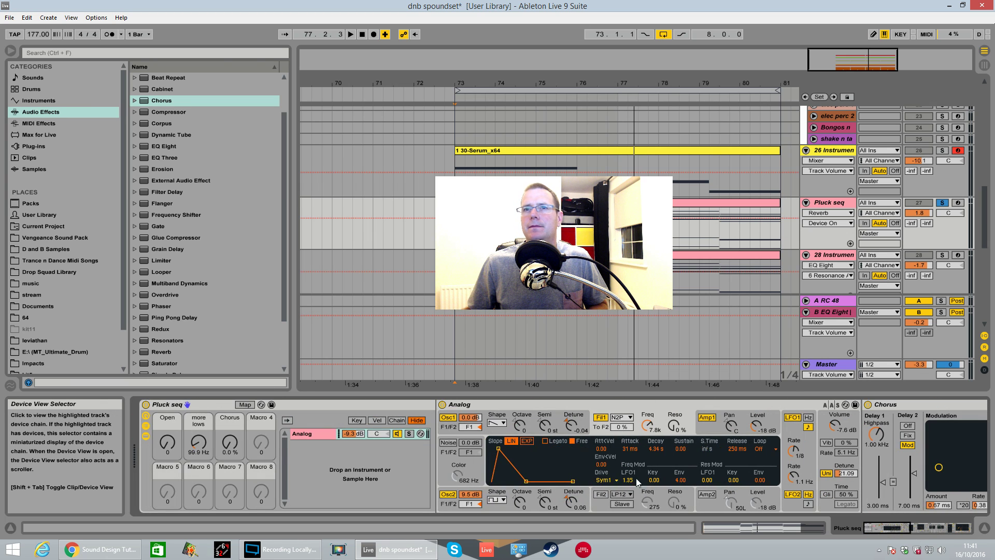
pyautogui.click(246, 404)
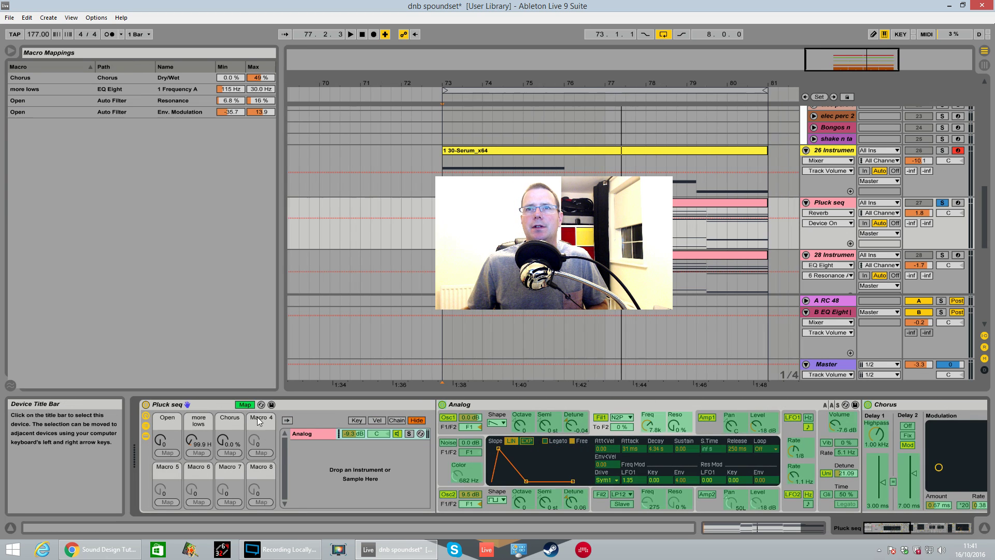
pyautogui.click(909, 527)
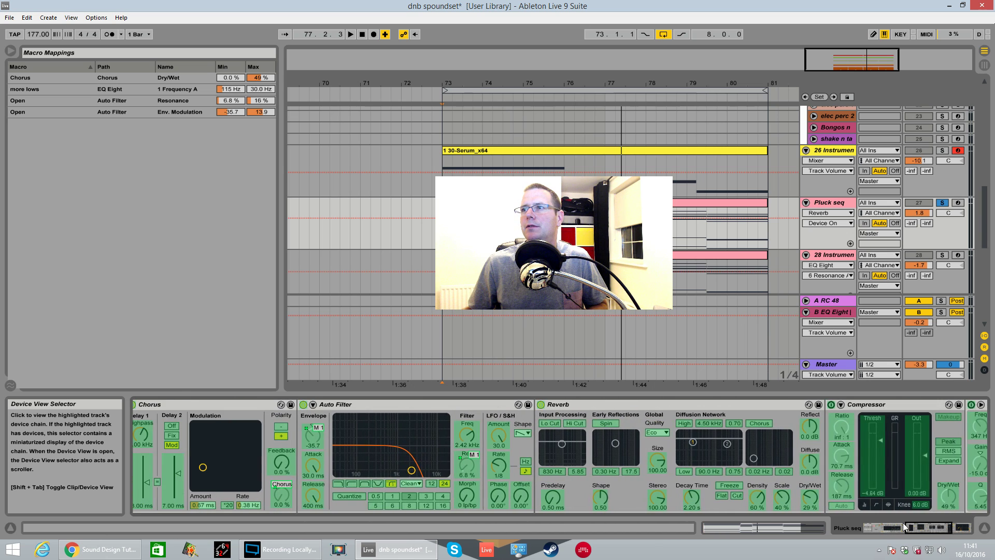
pyautogui.rightClick(816, 499)
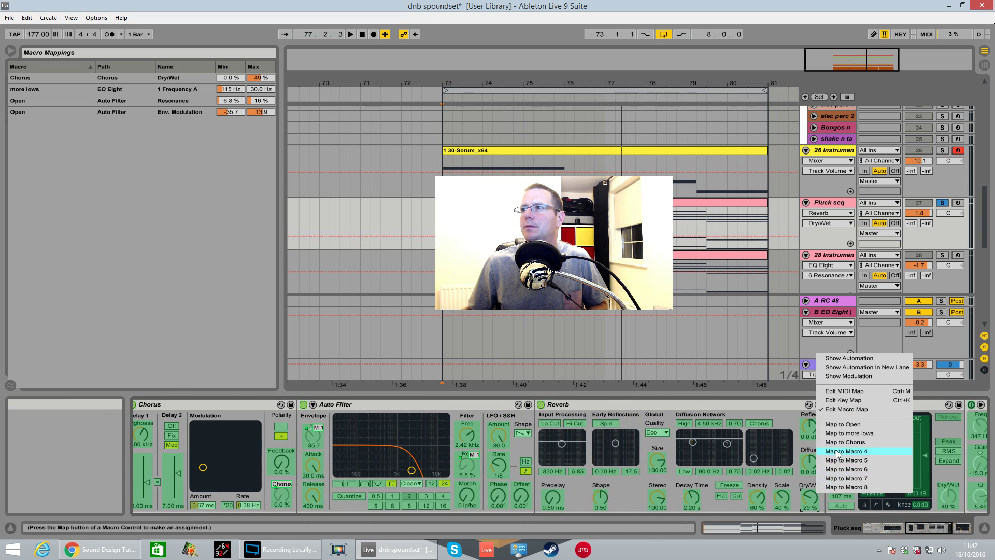
pyautogui.click(871, 450)
# Limit the Reverb Dry/Wet mapping's maximum to 61 % and leave macro mapping.
pyautogui.moveTo(929, 524); pyautogui.dragTo(887, 526)
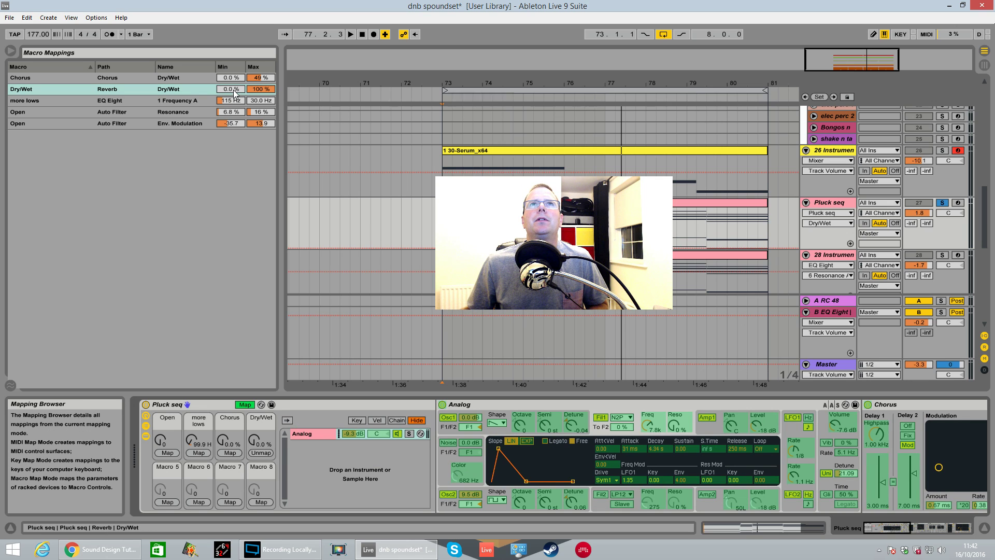
pyautogui.click(247, 89)
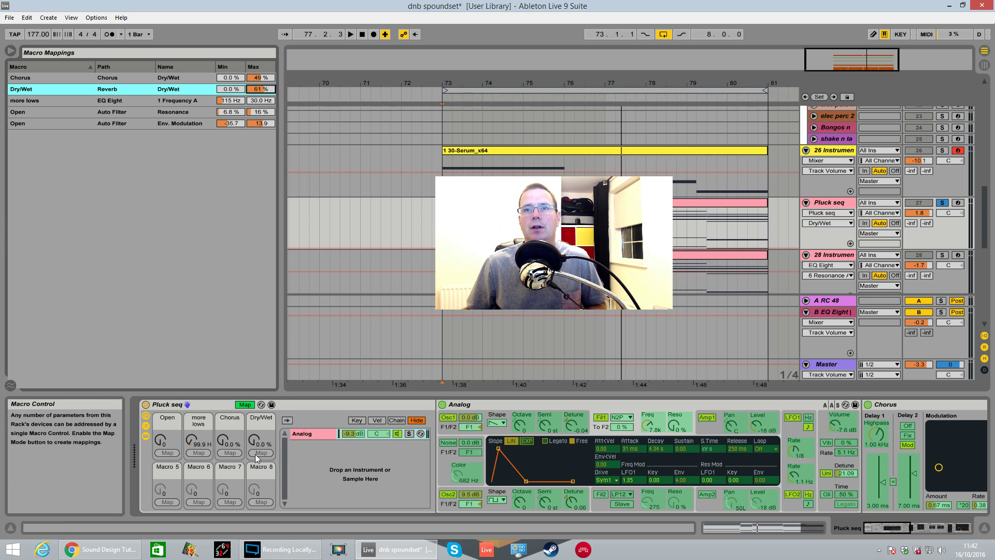
pyautogui.click(240, 406)
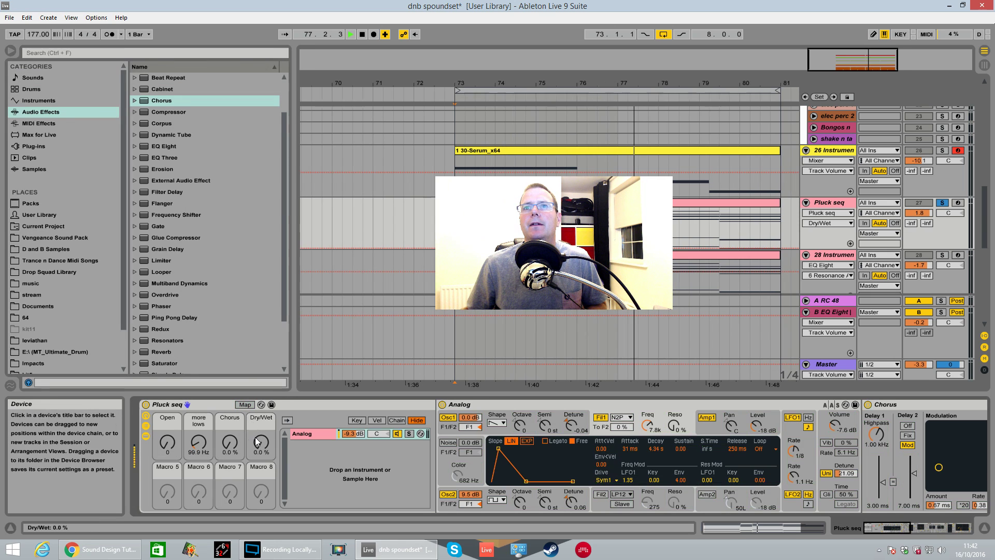
# Play the loop, set the rack's Dry/Wet macro to 29 %, and bring the Reverb device into view.
pyautogui.press('space')
pyautogui.moveTo(261, 442)
pyautogui.mouseDown()
pyautogui.moveTo(261, 399)
pyautogui.moveTo(260, 434)
pyautogui.mouseUp()
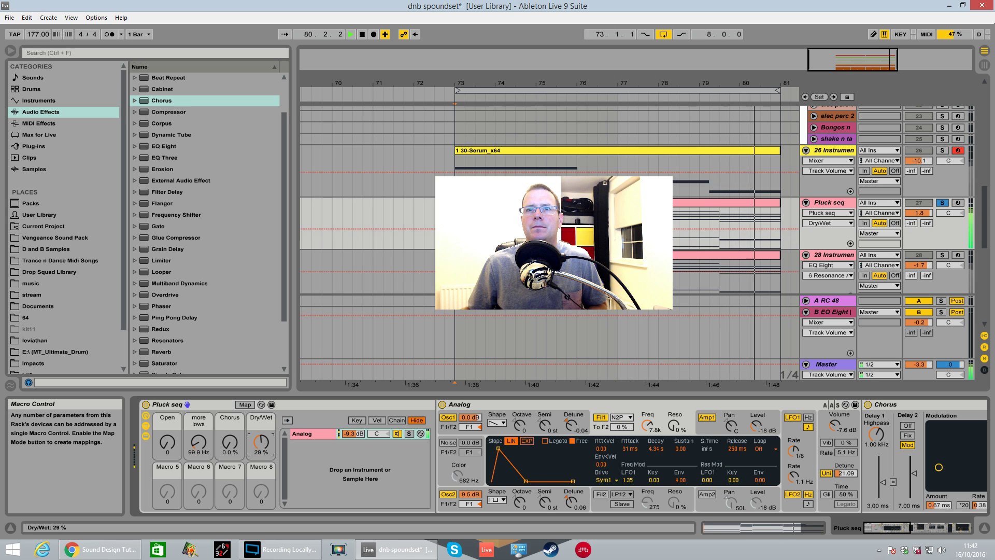
pyautogui.click(904, 529)
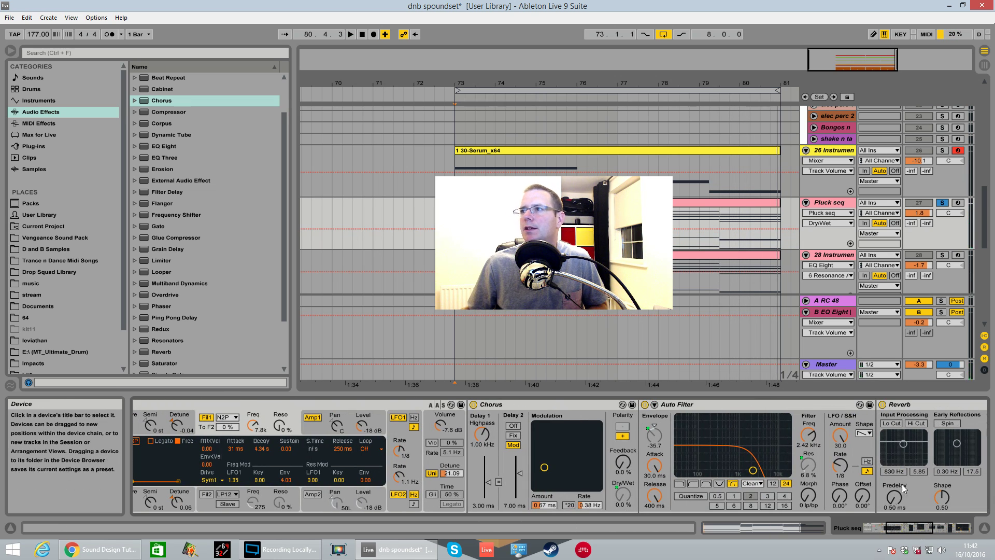
# Turn off the Reverb, Auto Filter and Chorus devices in the Pluck seq rack.
pyautogui.moveTo(891, 531); pyautogui.dragTo(913, 530)
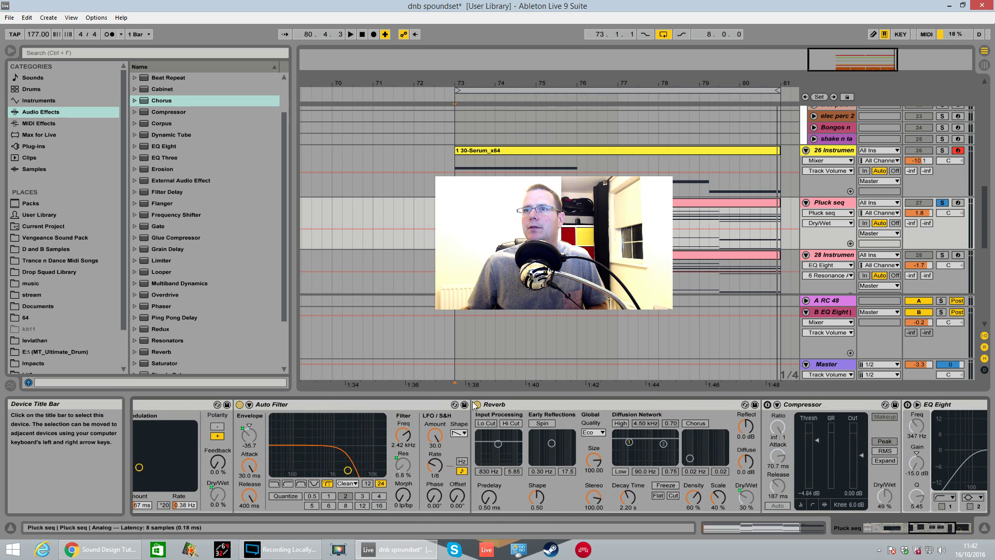
pyautogui.click(883, 532)
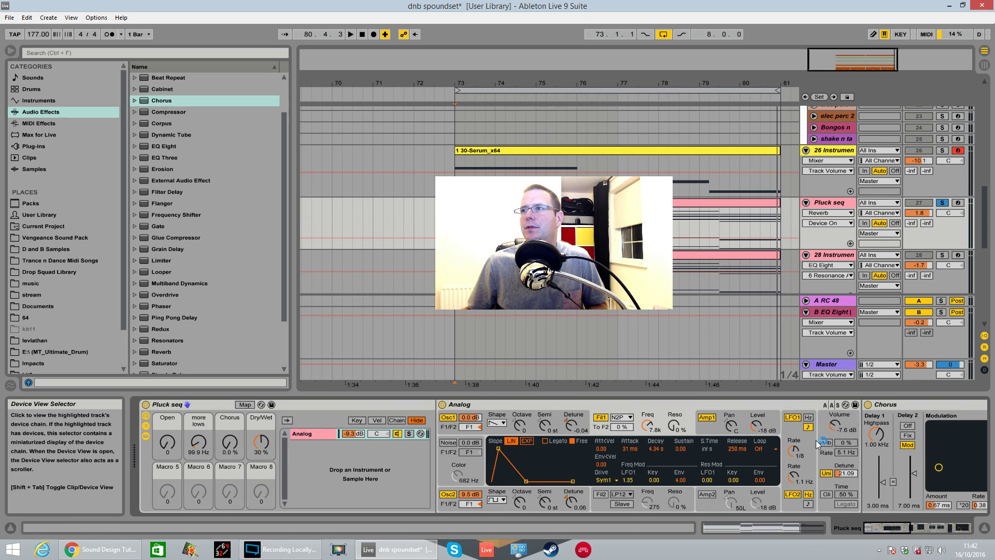
pyautogui.moveTo(885, 527); pyautogui.dragTo(898, 529)
pyautogui.click(655, 405)
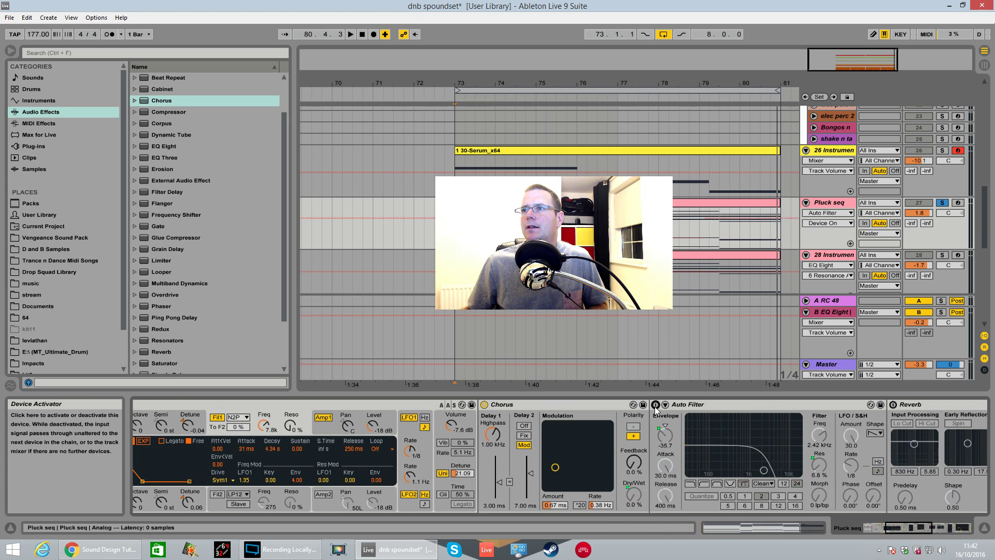
pyautogui.click(484, 404)
pyautogui.moveTo(923, 530); pyautogui.dragTo(900, 529)
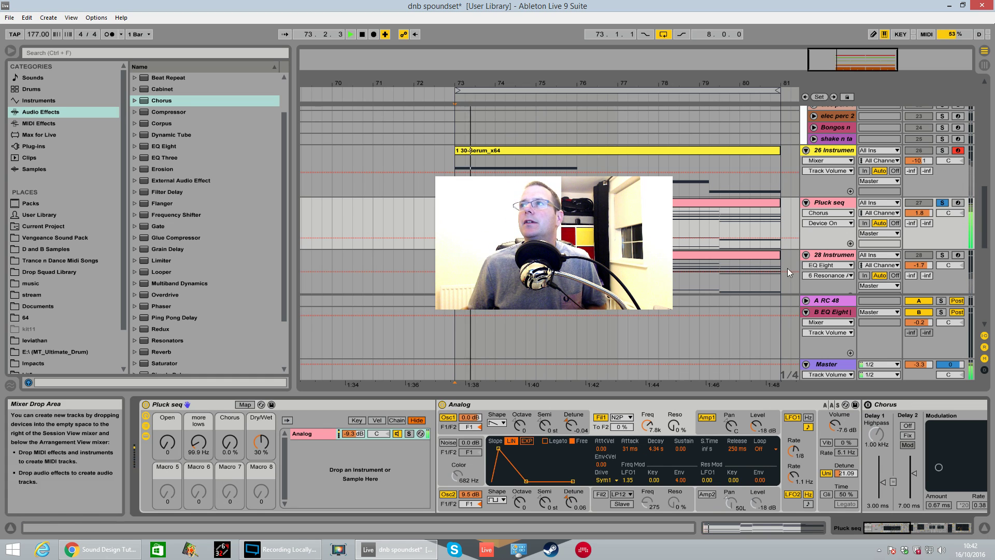
# Play the start of the loop twice to listen to the Analog pluck without its effects.
pyautogui.press('space')
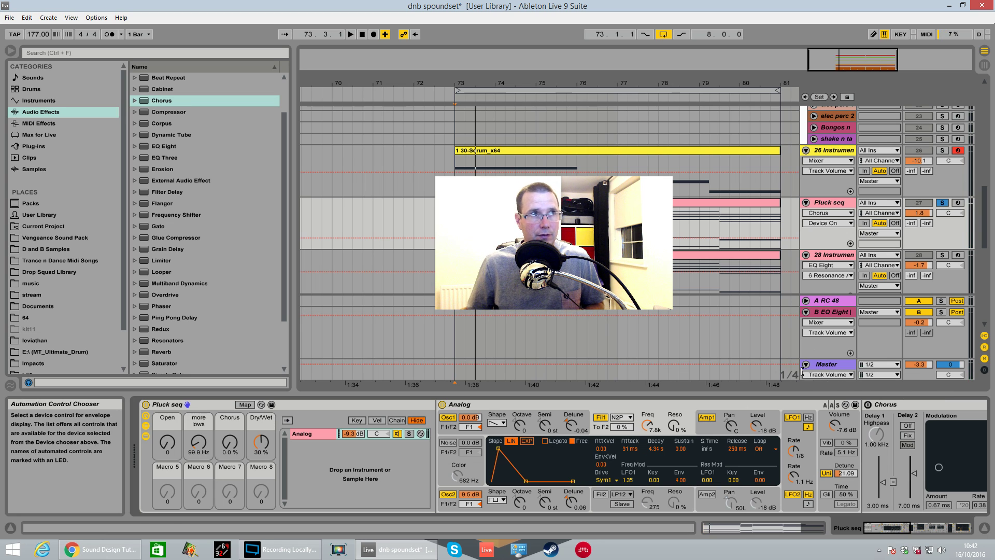
pyautogui.press('space')
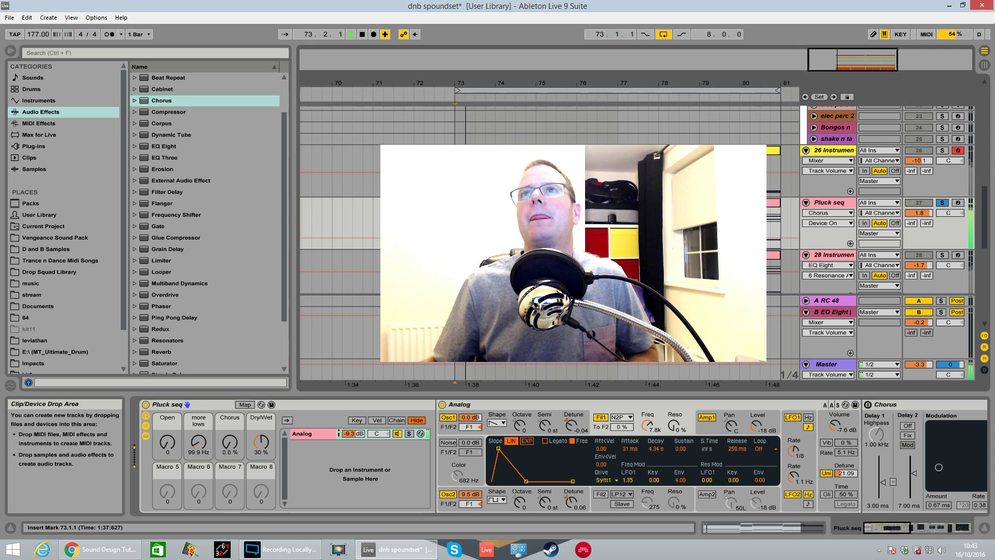
pyautogui.press('space')
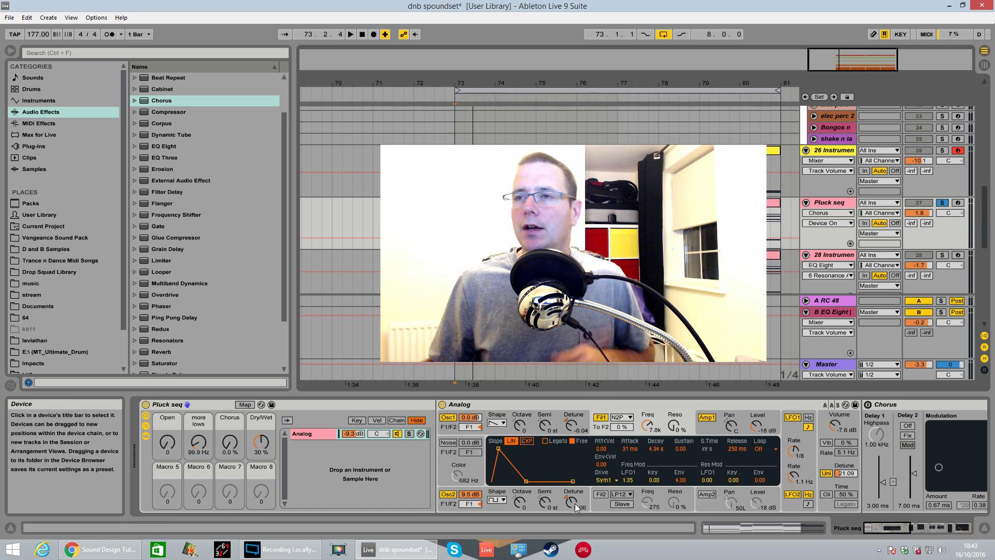
# Turn off Filter 1 in Analog and play the loop to hear the unfiltered sound.
pyautogui.click(600, 417)
pyautogui.press('space')
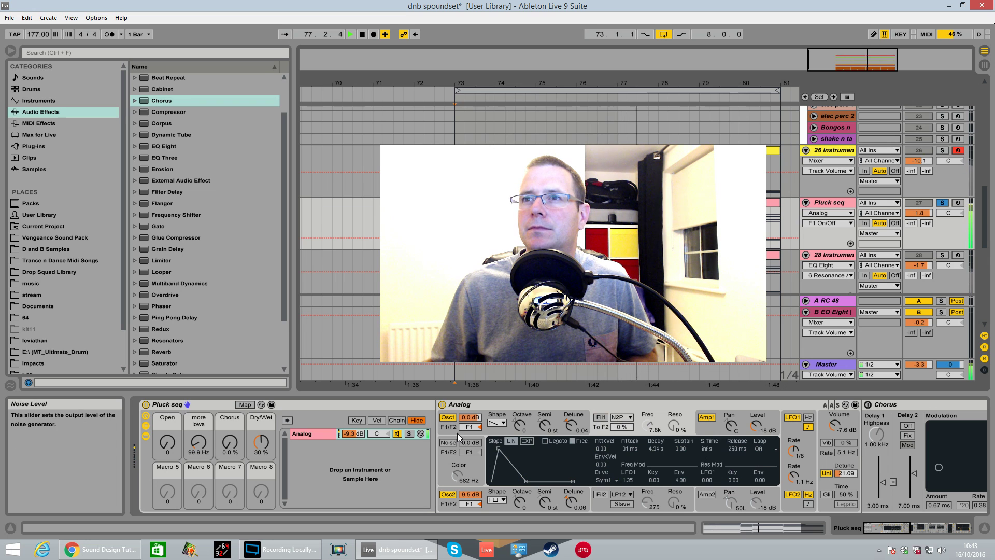
pyautogui.press('space')
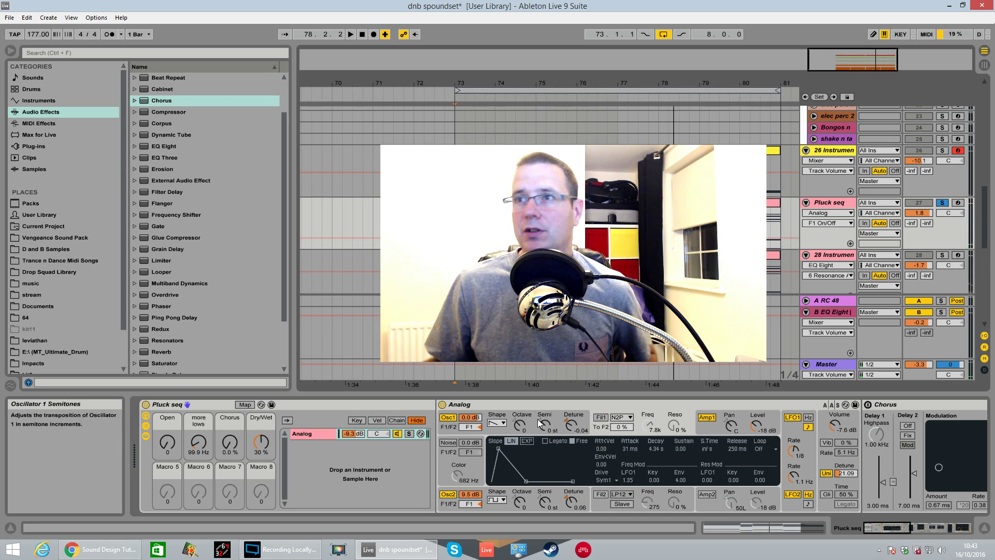
# Show Oscillator 1's settings in Analog and set its LFO1 pulse-width modulation to -0.94.
pyautogui.click(493, 421)
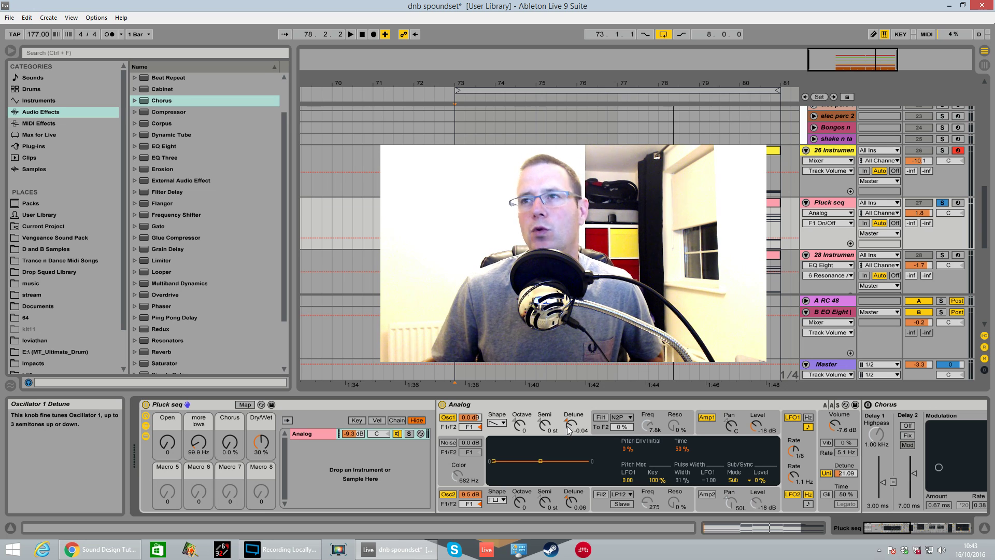
pyautogui.click(515, 416)
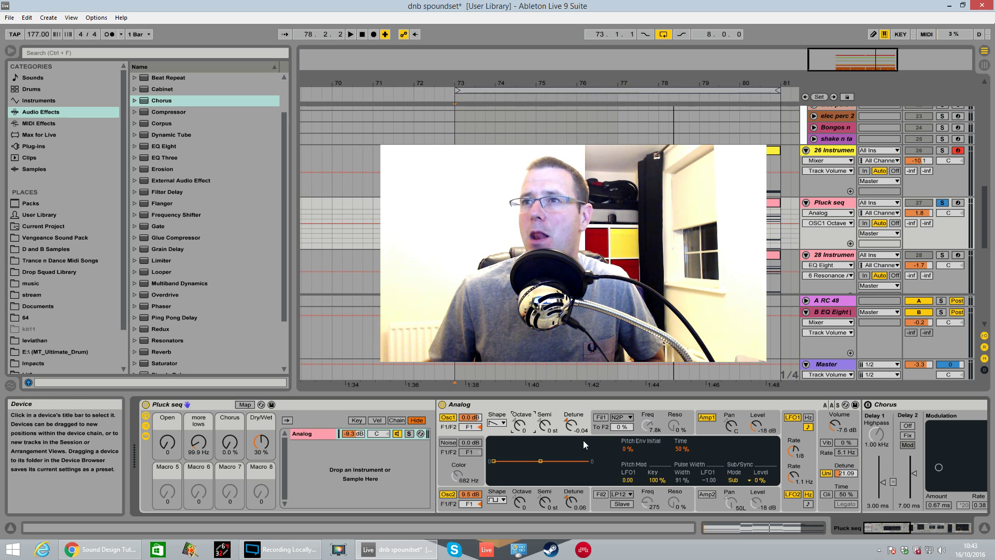
pyautogui.click(503, 403)
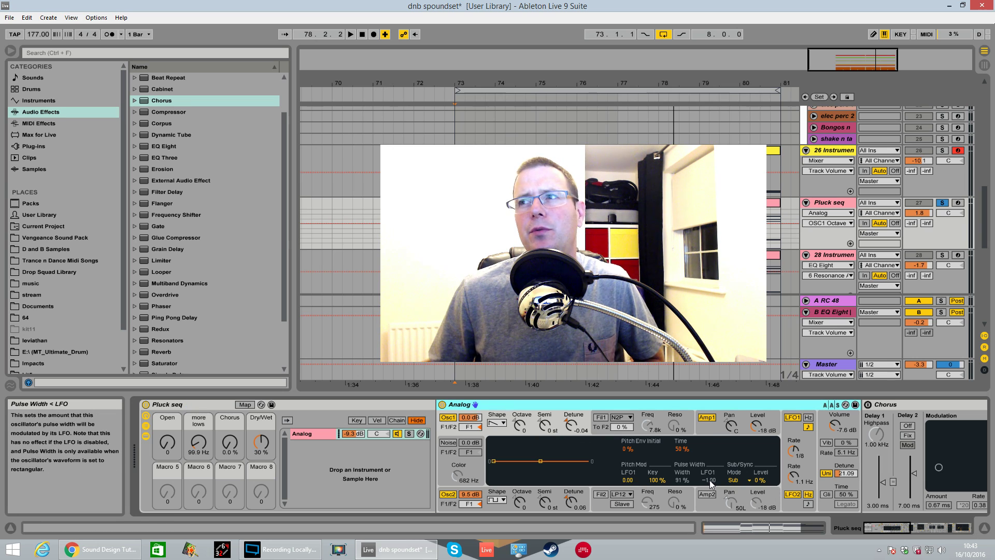
pyautogui.moveTo(710, 480); pyautogui.dragTo(710, 471)
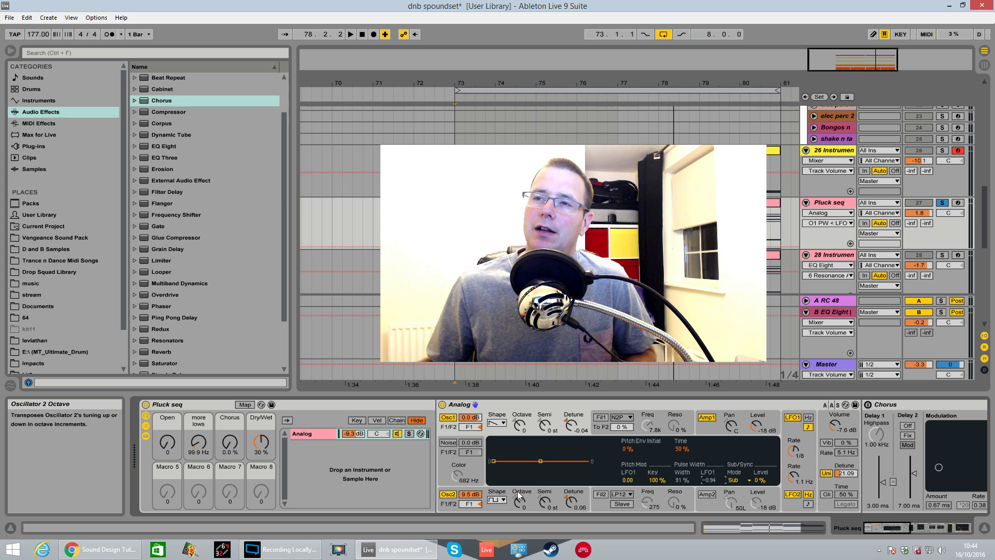
# Turn off Oscillator 1 in Analog and play the loop to hear Oscillator 2 alone.
pyautogui.click(449, 417)
pyautogui.click(448, 418)
pyautogui.press('space')
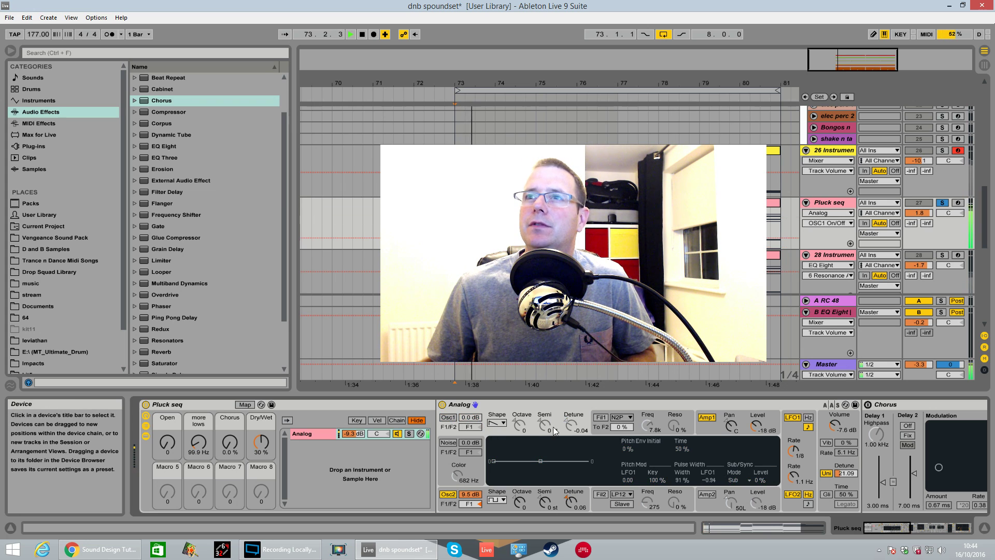
# Turn off Oscillator 2, switch Oscillator 1 back on and play the loop with Oscillator 1 alone.
pyautogui.click(448, 494)
pyautogui.press('space')
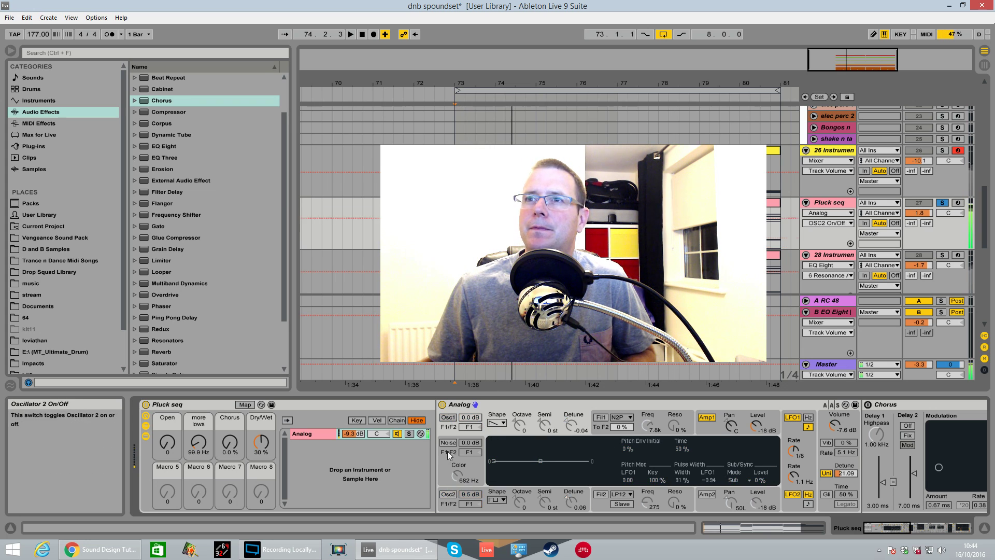
pyautogui.click(449, 417)
pyautogui.press('space')
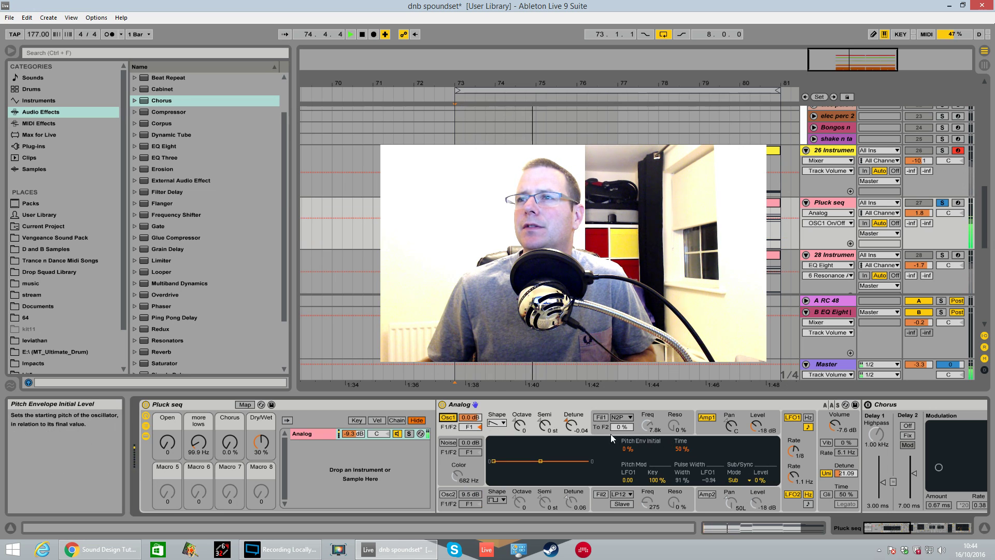
# Show Analog's global settings and set the unison delay to 0 ms while listening to the loop.
pyautogui.click(571, 425)
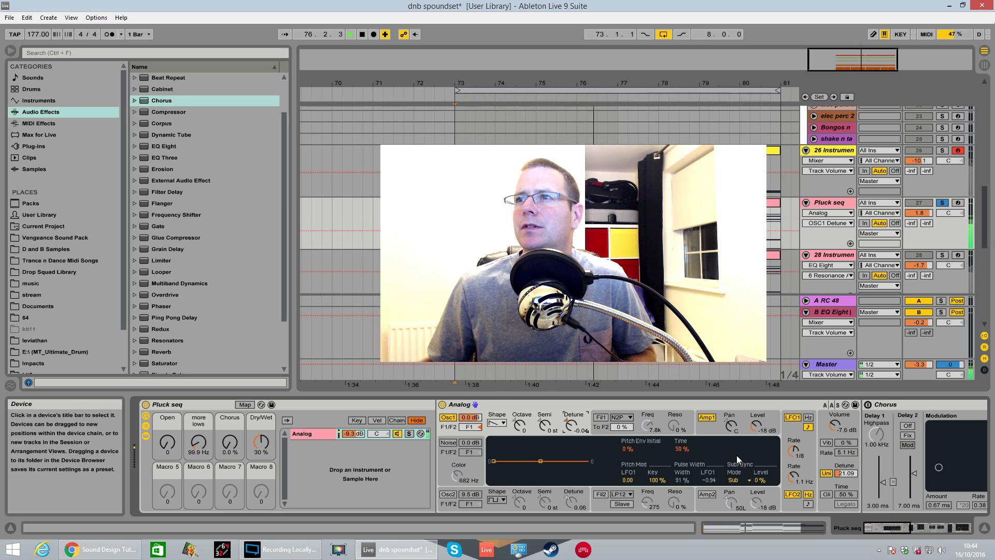
pyautogui.click(457, 475)
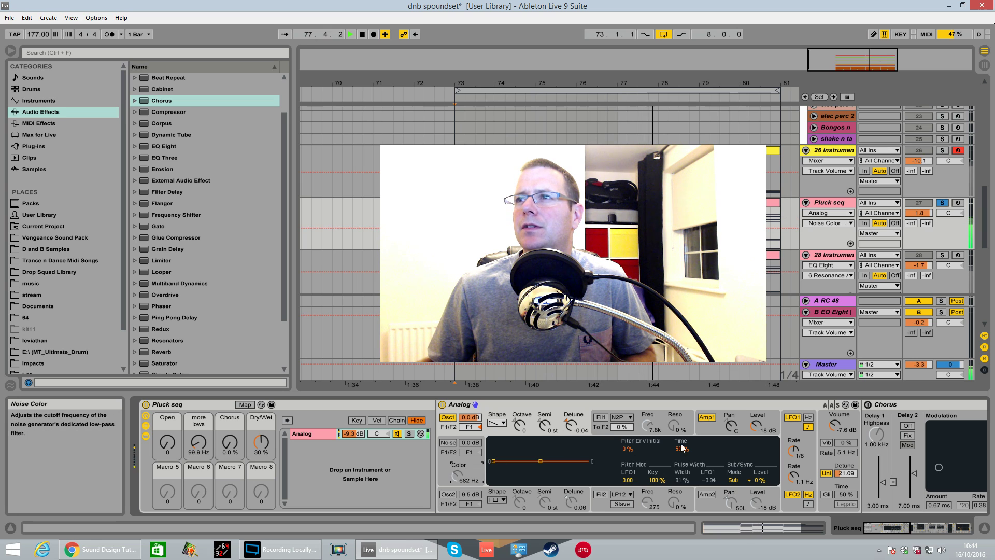
pyautogui.click(799, 482)
pyautogui.click(835, 427)
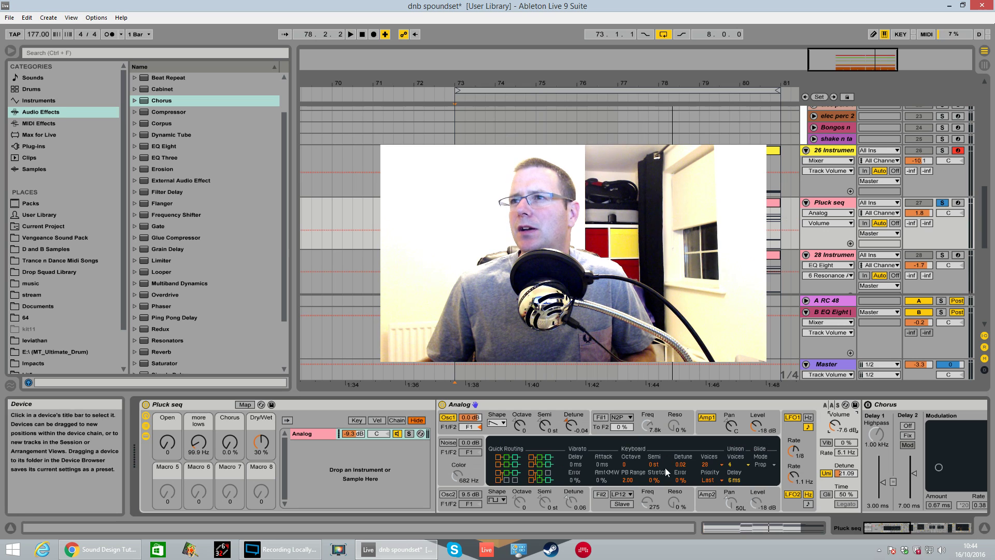
pyautogui.click(750, 466)
pyautogui.click(739, 481)
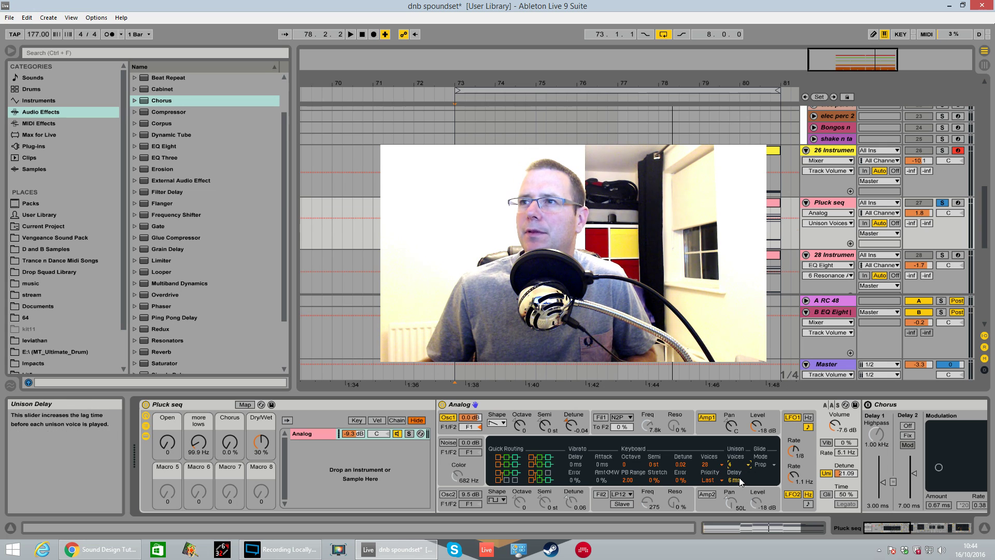
pyautogui.press('space')
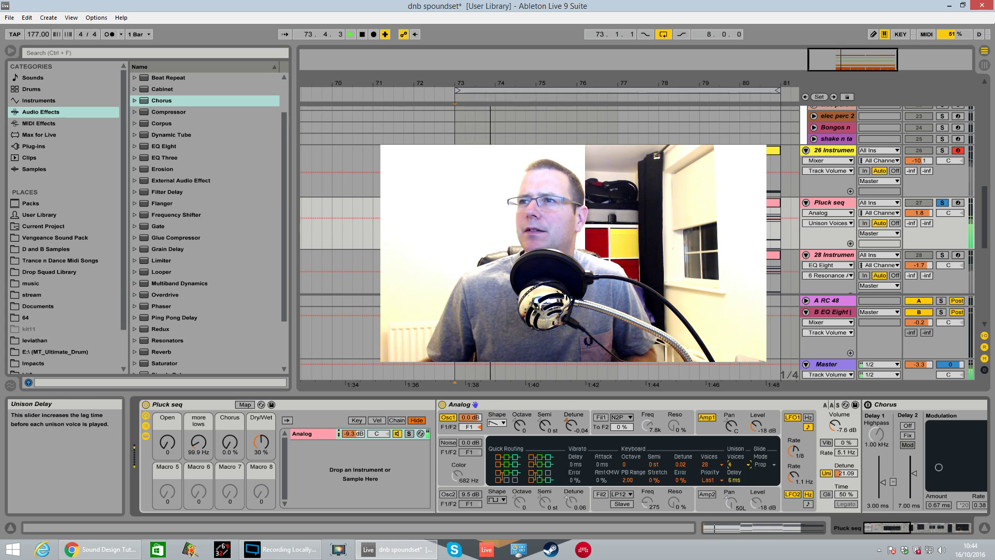
pyautogui.click(731, 480)
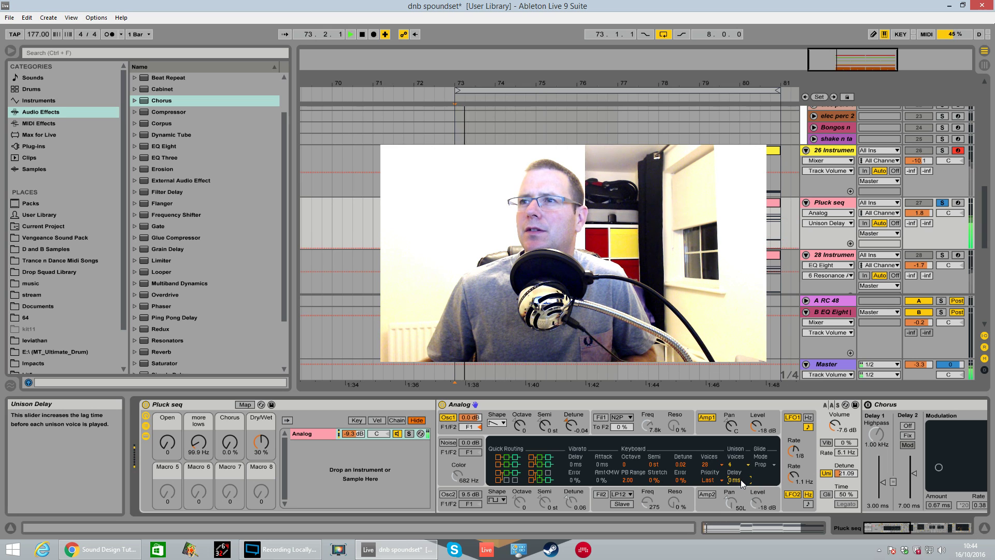
pyautogui.press('space')
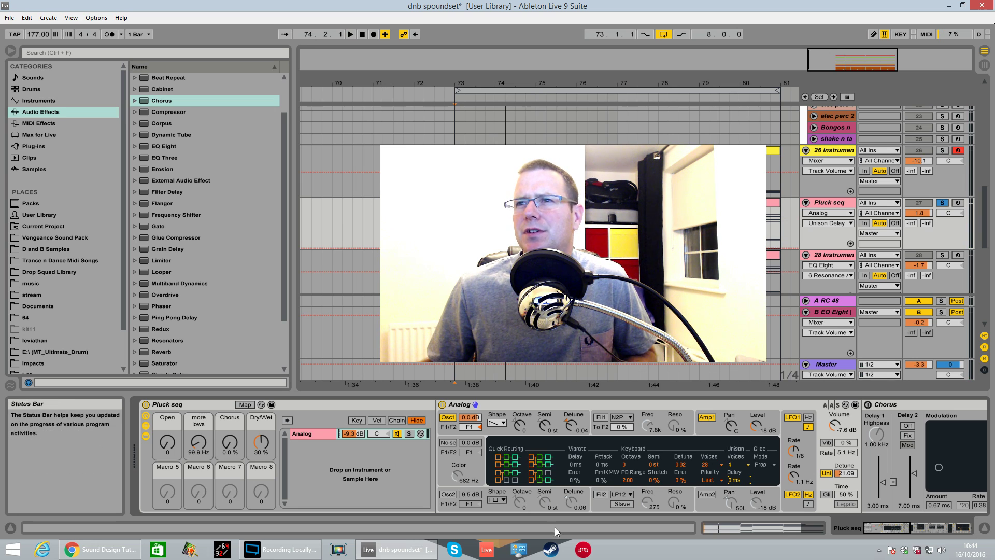
# Apply Quick Routing 2 in Analog while the loop plays and set Oscillator 2's filter balance to F2.
pyautogui.press('space')
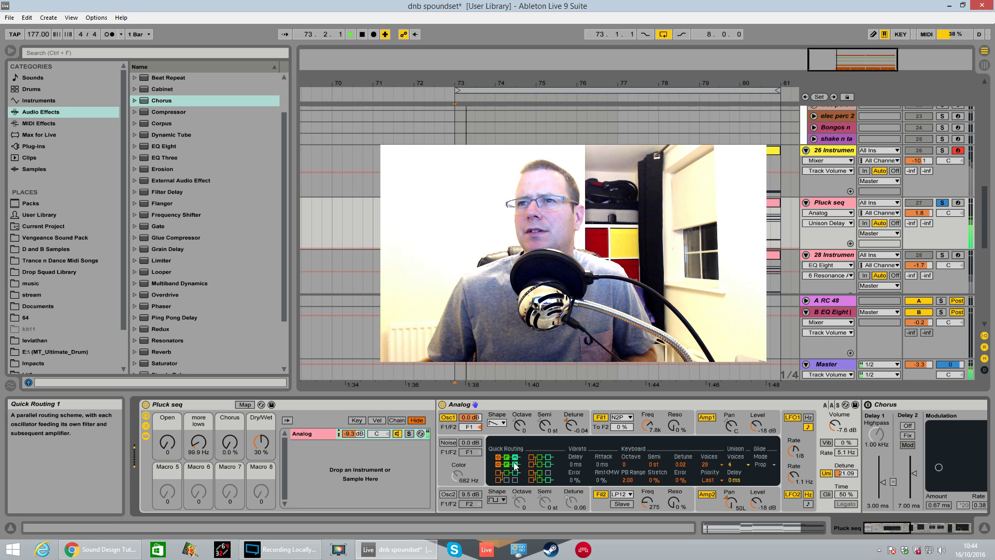
pyautogui.click(548, 465)
pyautogui.click(547, 464)
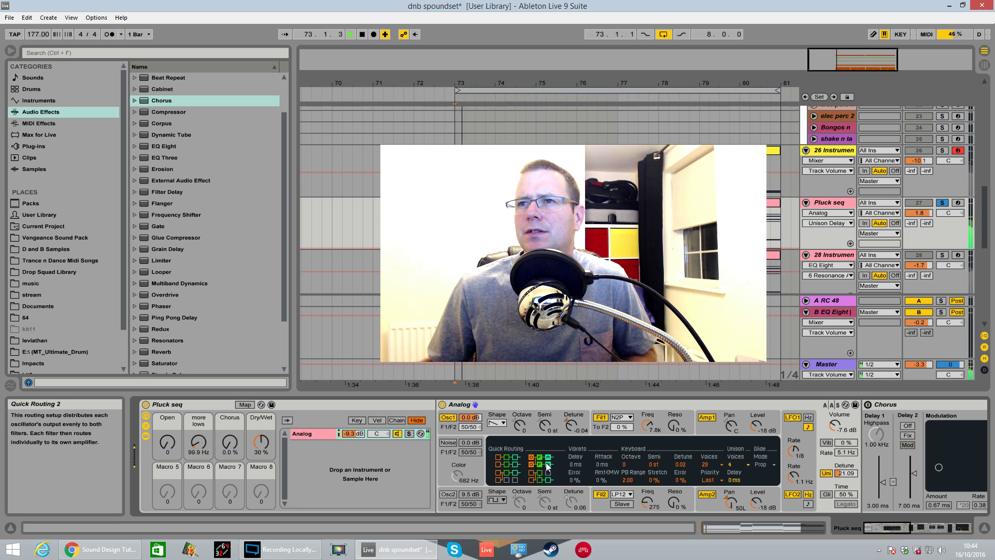
pyautogui.press('space')
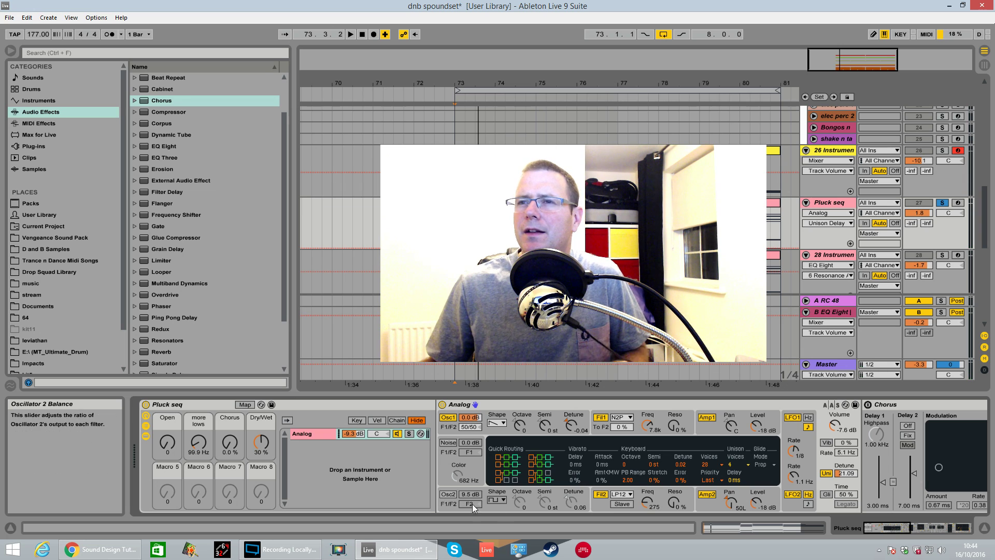
pyautogui.click(521, 469)
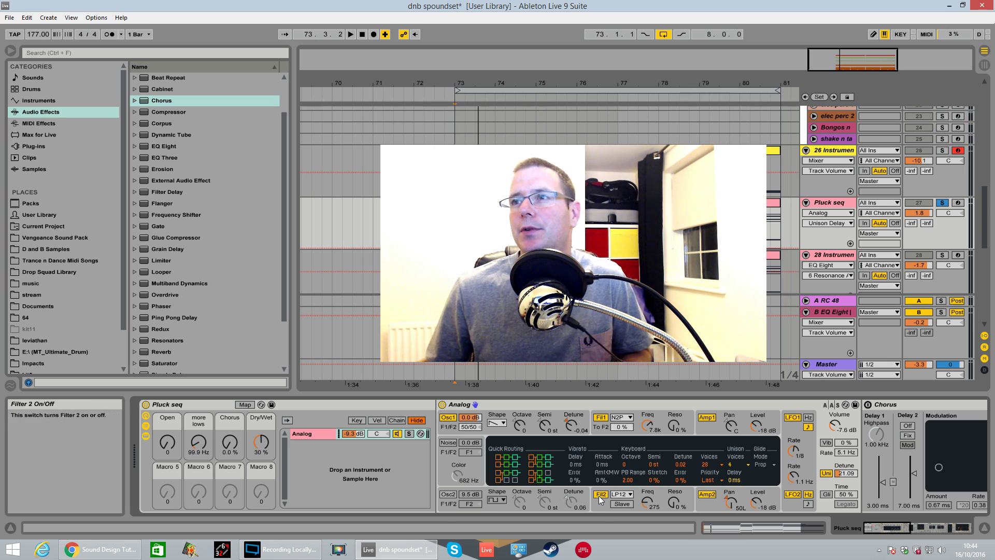
# Play the loop and switch Oscillator 2 on and back off to compare the sound.
pyautogui.press('space')
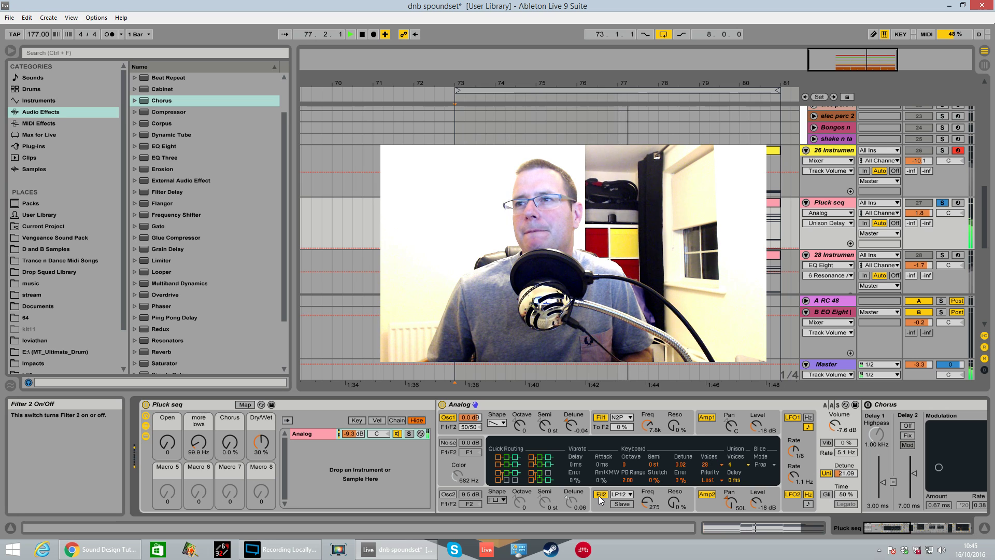
pyautogui.press('space')
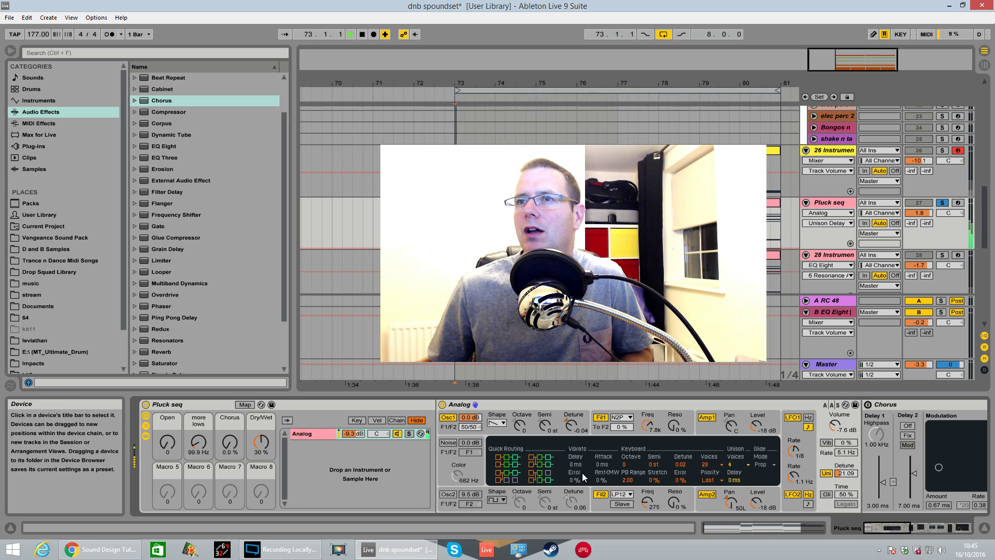
pyautogui.press('space')
pyautogui.click(449, 493)
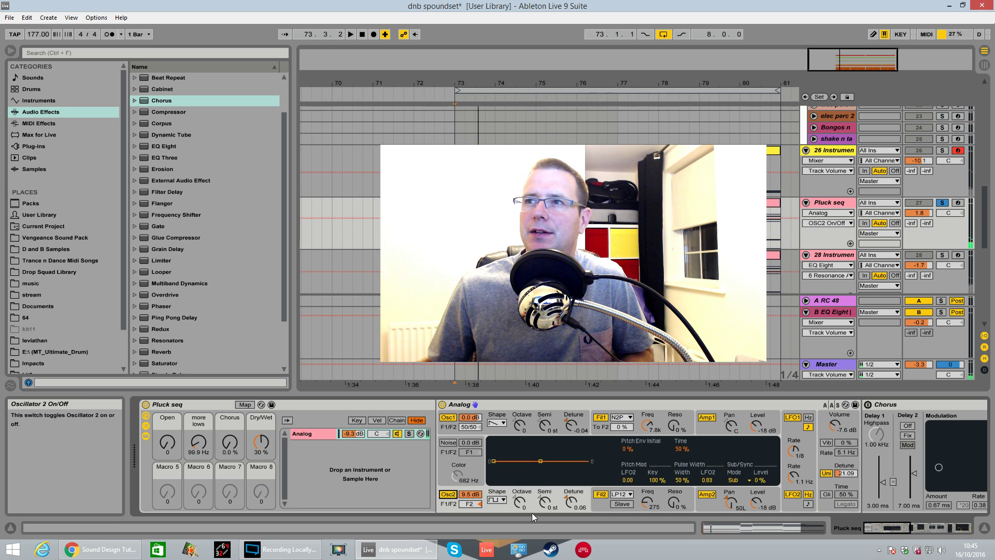
pyautogui.press('space')
pyautogui.click(449, 494)
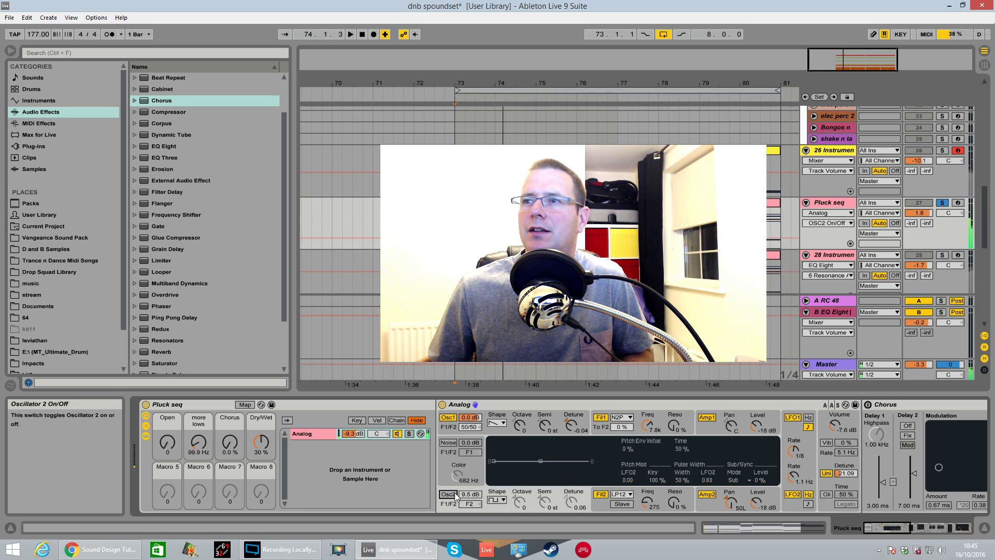
# Examine Analog's LFO, Amp 1, Amp 2, Filter 2 and global settings.
pyautogui.click(799, 437)
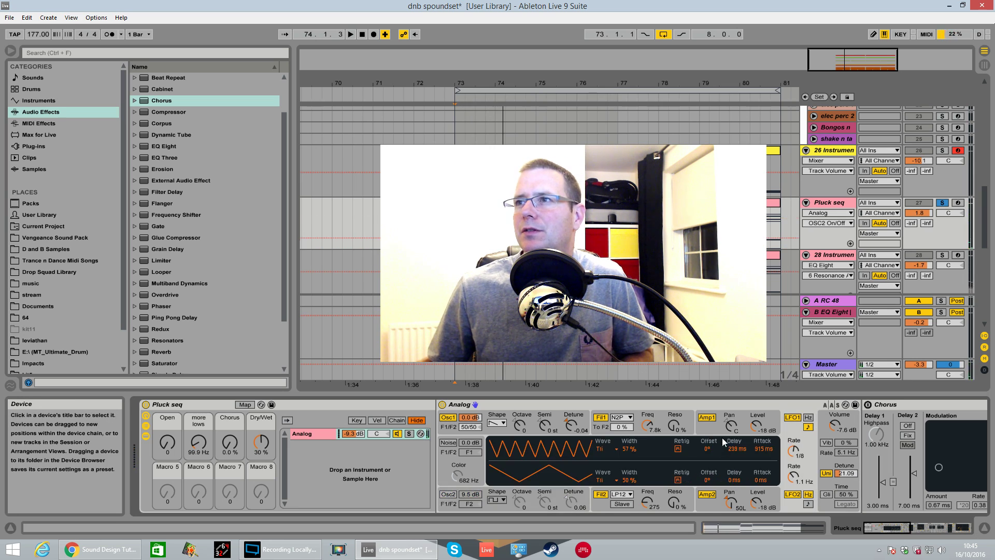
pyautogui.click(741, 428)
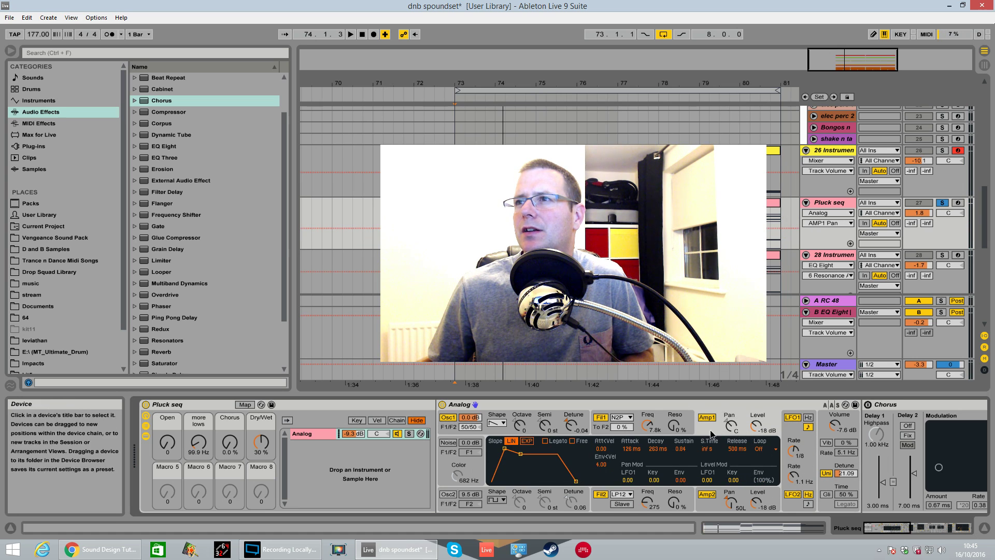
pyautogui.click(718, 502)
pyautogui.click(665, 495)
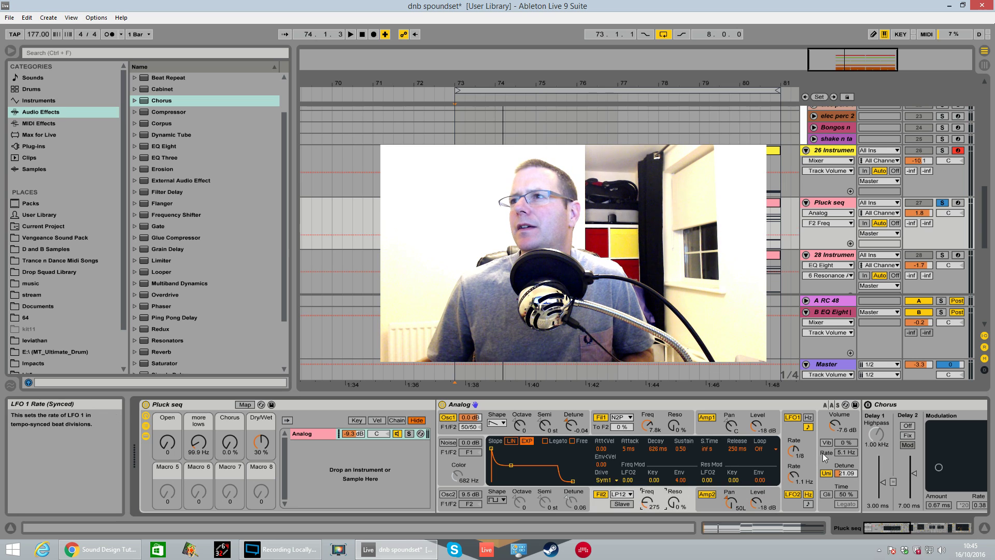
pyautogui.click(824, 439)
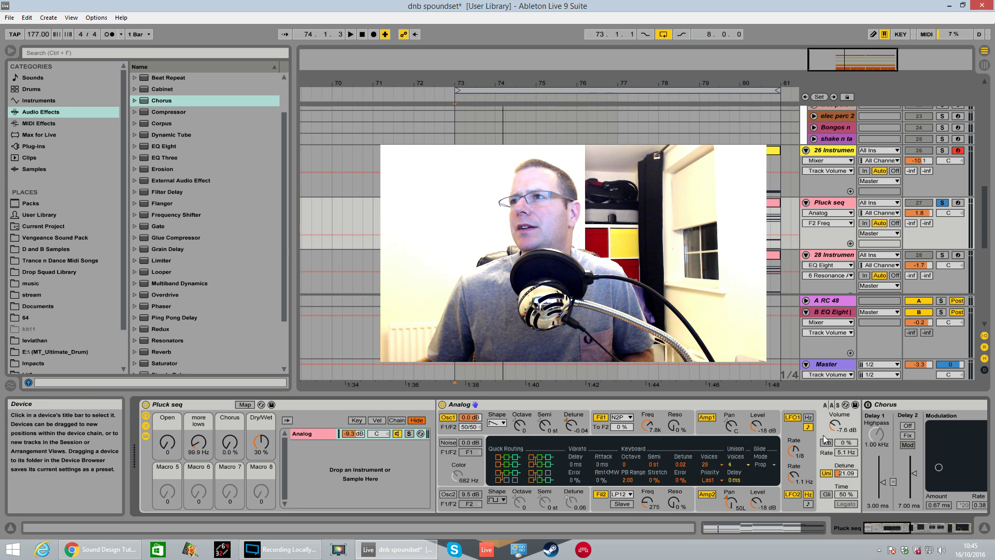
# Set Analog's unison delay to 6 ms while listening to the loop.
pyautogui.click(735, 480)
pyautogui.press('space')
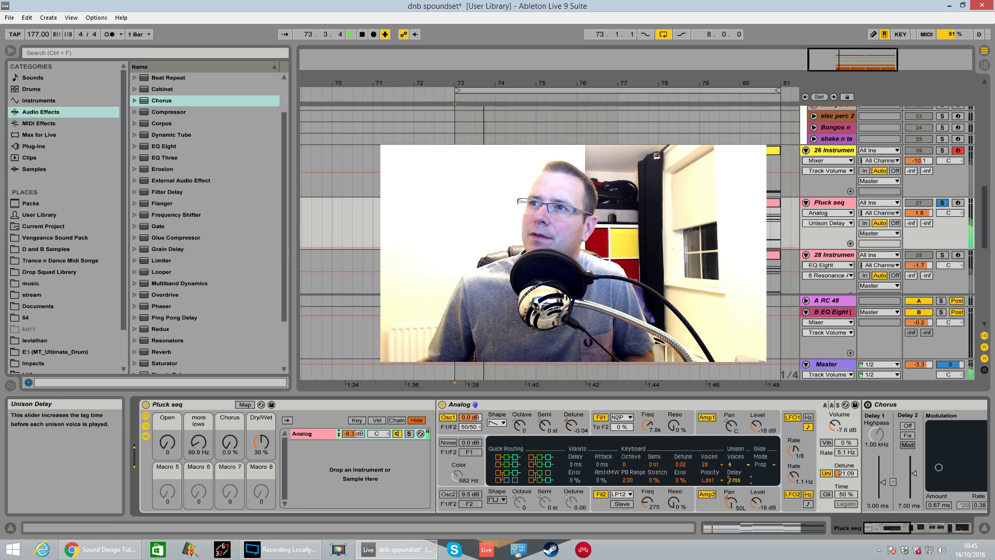
pyautogui.moveTo(735, 480); pyautogui.dragTo(735, 469)
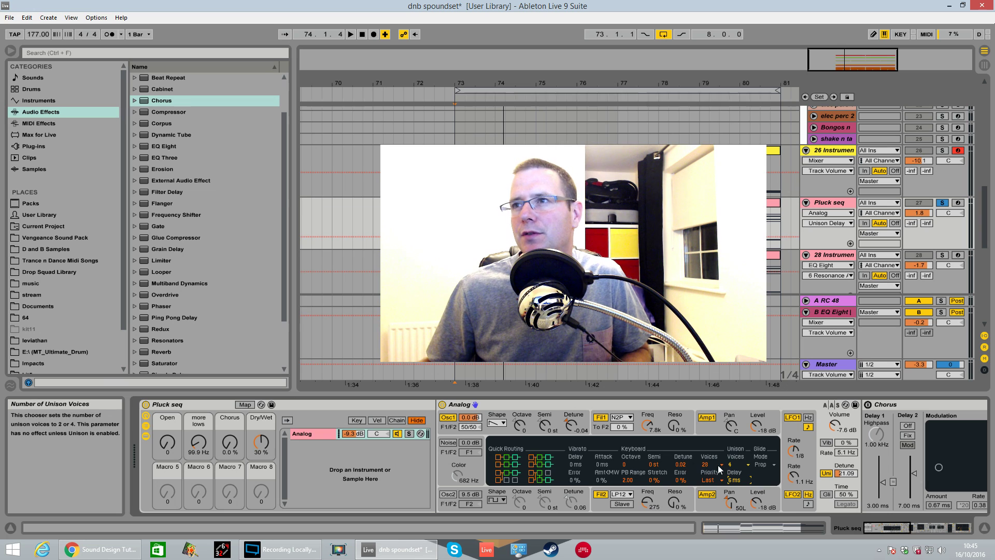
# Try raising Analog's global detune to 0.05 with the loop playing, and return it to 0.02.
pyautogui.click(682, 464)
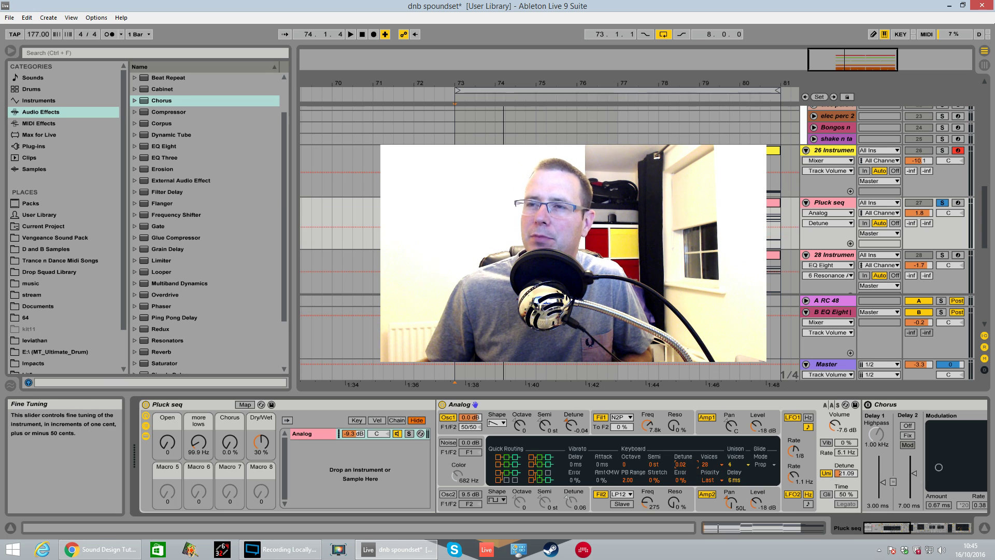
pyautogui.moveTo(682, 464)
pyautogui.mouseDown()
pyautogui.moveTo(682, 415)
pyautogui.moveTo(682, 461)
pyautogui.mouseUp()
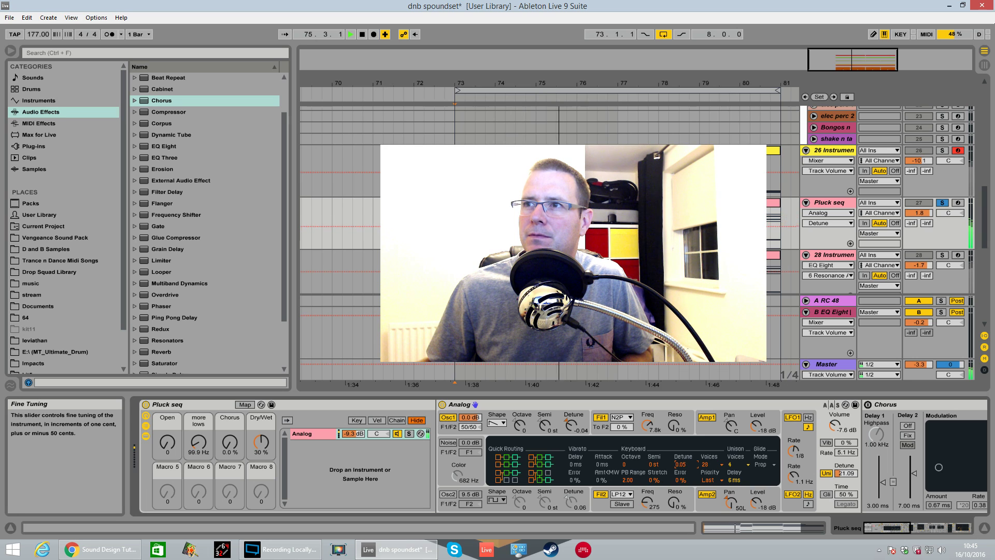
pyautogui.press('space')
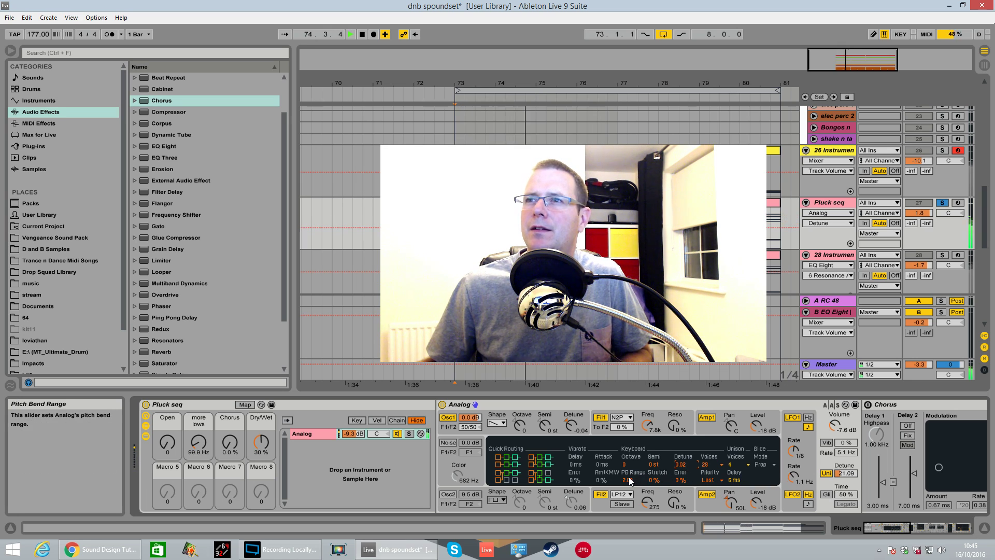
pyautogui.press('space')
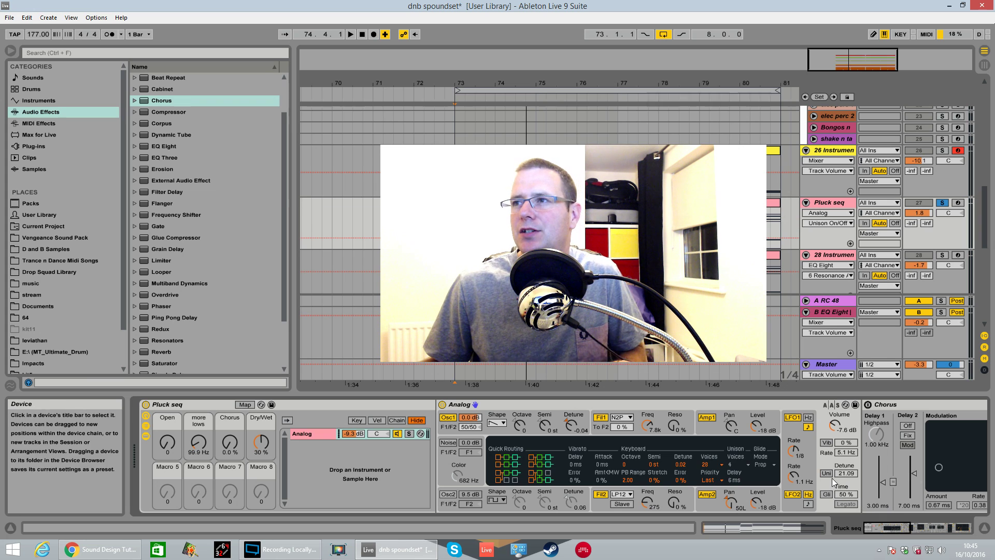
# Switch Analog's unison off and raise the Pluck seq track volume to 6.0 dB while the loop plays.
pyautogui.click(831, 476)
pyautogui.press('space')
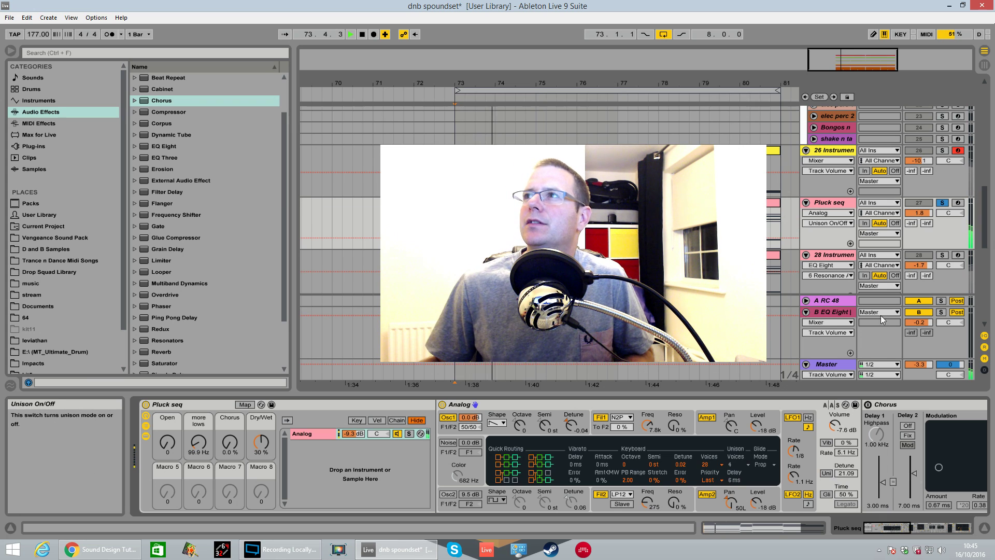
pyautogui.moveTo(914, 213); pyautogui.dragTo(913, 197)
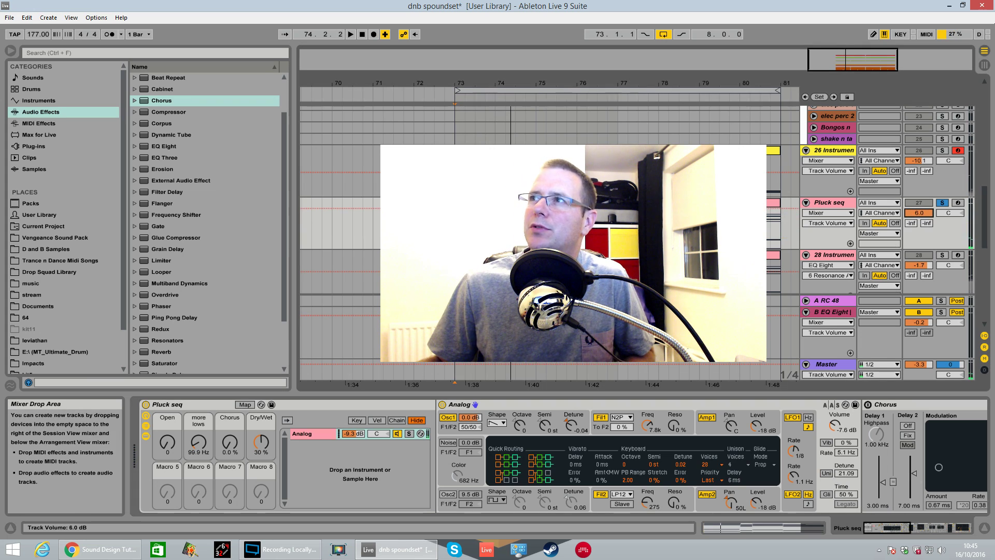
pyautogui.press('space')
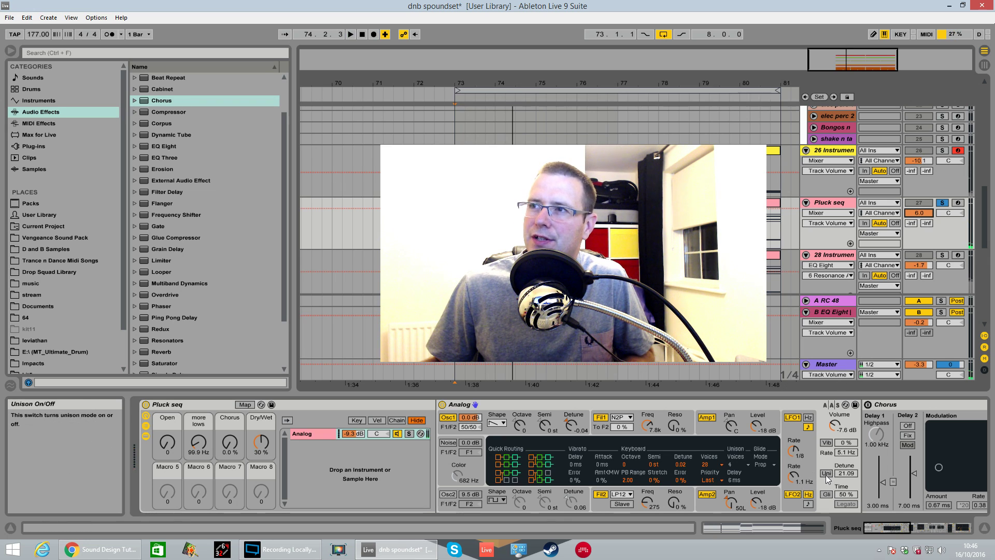
# Switch unison back on and play the loop with the unison detune lowered to 0.00.
pyautogui.click(826, 475)
pyautogui.press('space')
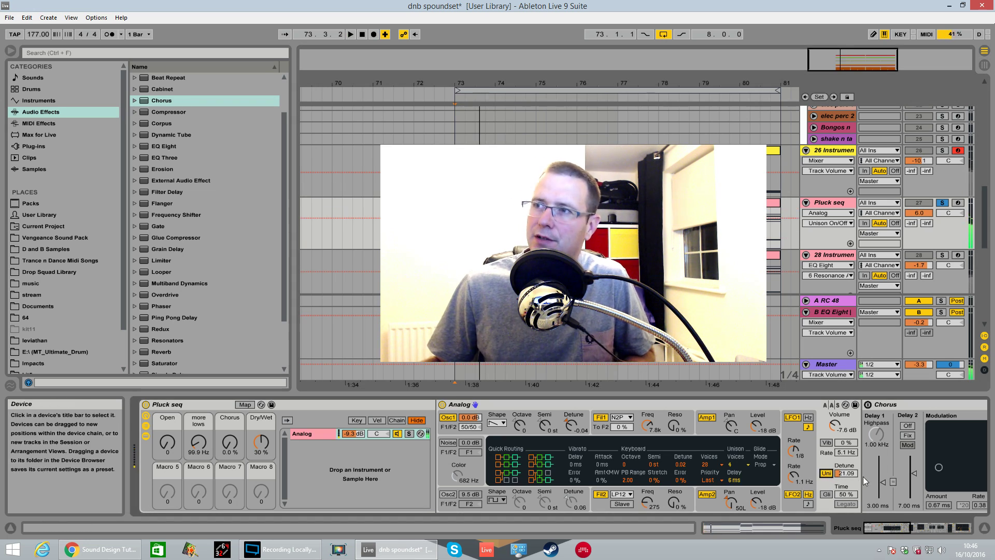
pyautogui.moveTo(846, 474); pyautogui.dragTo(846, 498)
pyautogui.press('space')
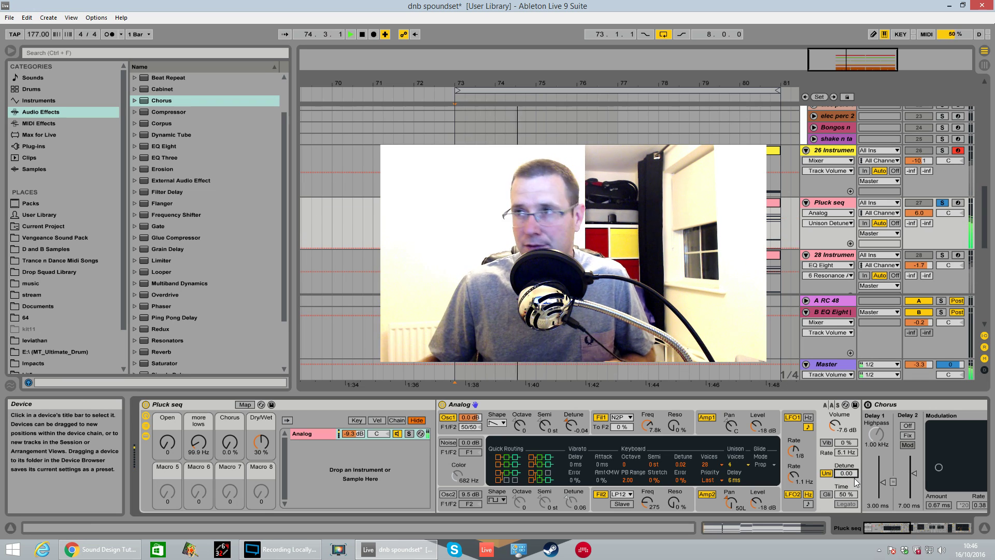
# Raise the unison detune to 21.88 and listen to the loop.
pyautogui.press('space')
pyautogui.moveTo(852, 475); pyautogui.dragTo(852, 462)
pyautogui.moveTo(853, 474); pyautogui.dragTo(853, 456)
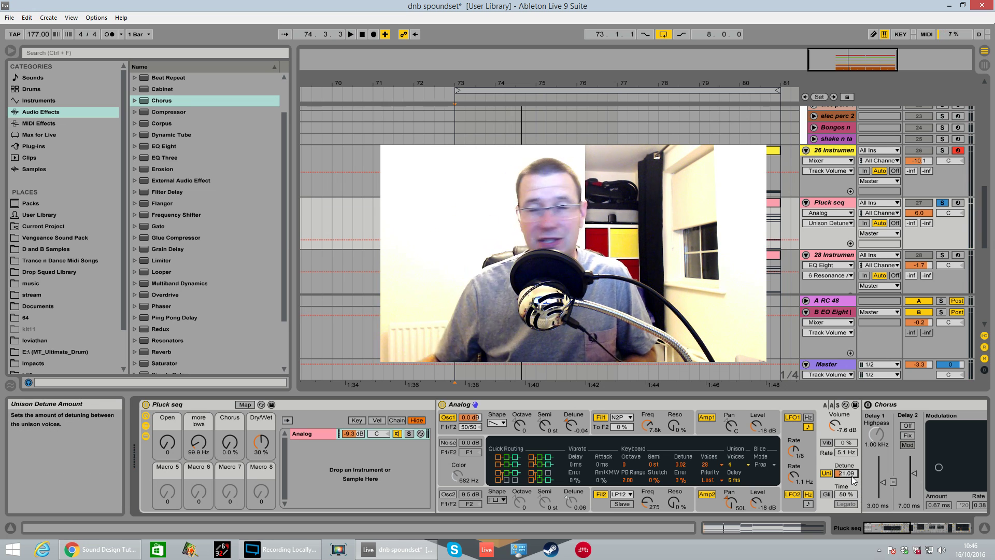
pyautogui.press('space')
pyautogui.moveTo(851, 475)
pyautogui.mouseDown()
pyautogui.moveTo(851, 444)
pyautogui.moveTo(853, 474)
pyautogui.mouseUp()
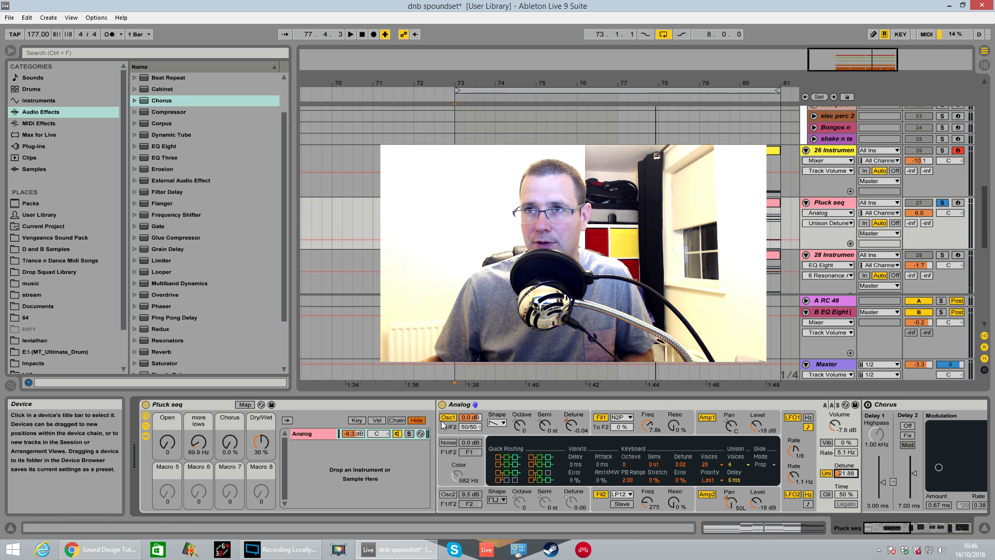
# Switch Oscillator 1 off and Oscillator 2 on, play the loop, and show the Amp 1 envelope.
pyautogui.click(449, 494)
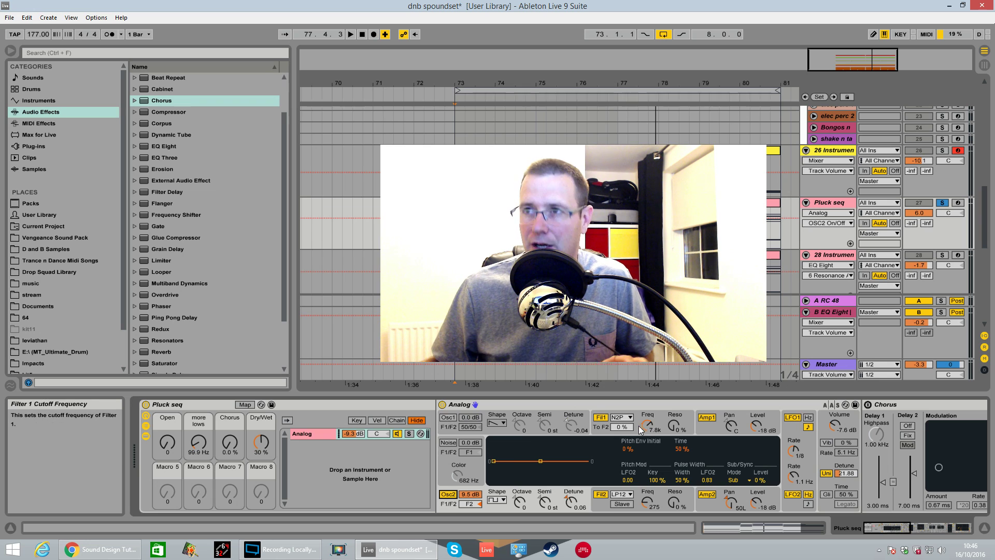
pyautogui.press('space')
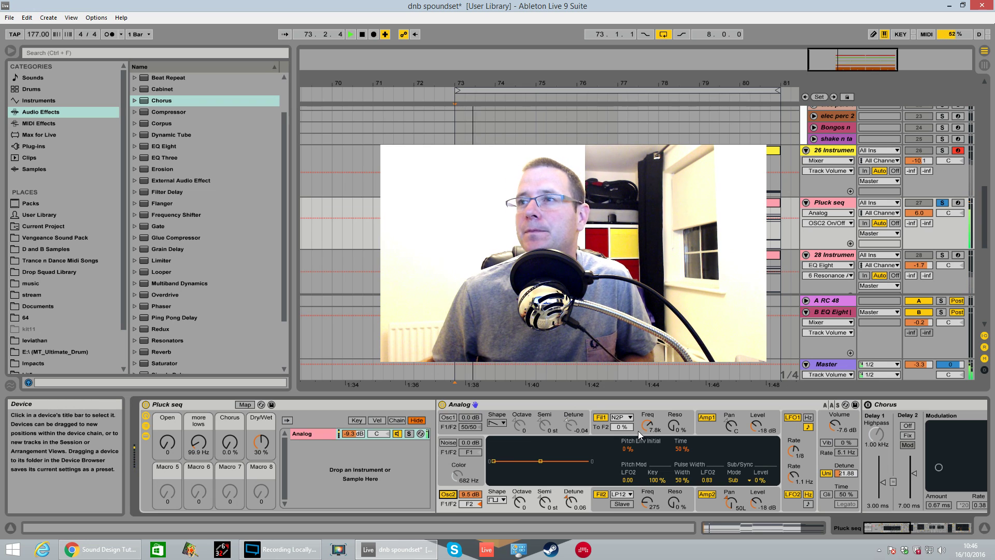
pyautogui.click(708, 434)
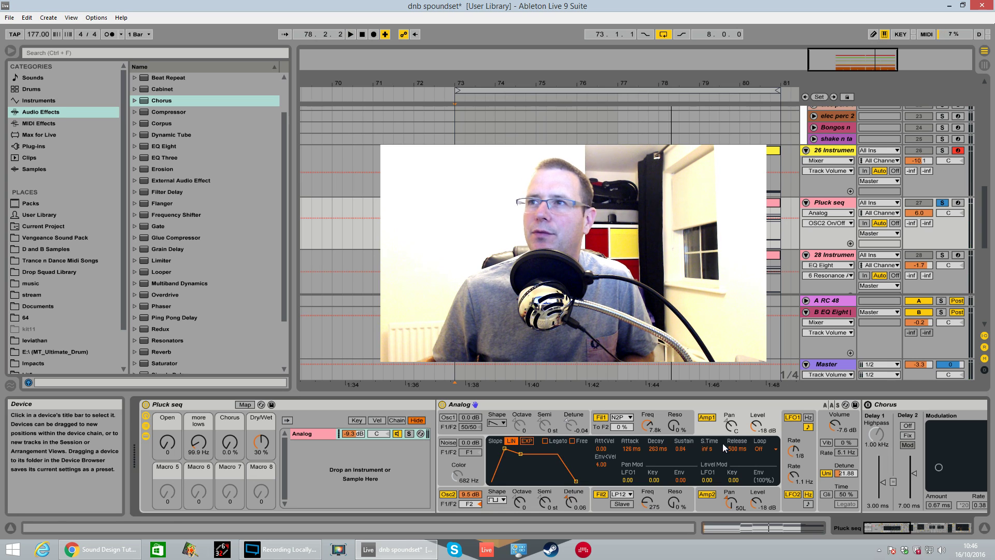
# Adjust the Amp 2 envelope to a 965 ms decay and 0.49 sustain, starting and stopping the loop to compare.
pyautogui.click(726, 497)
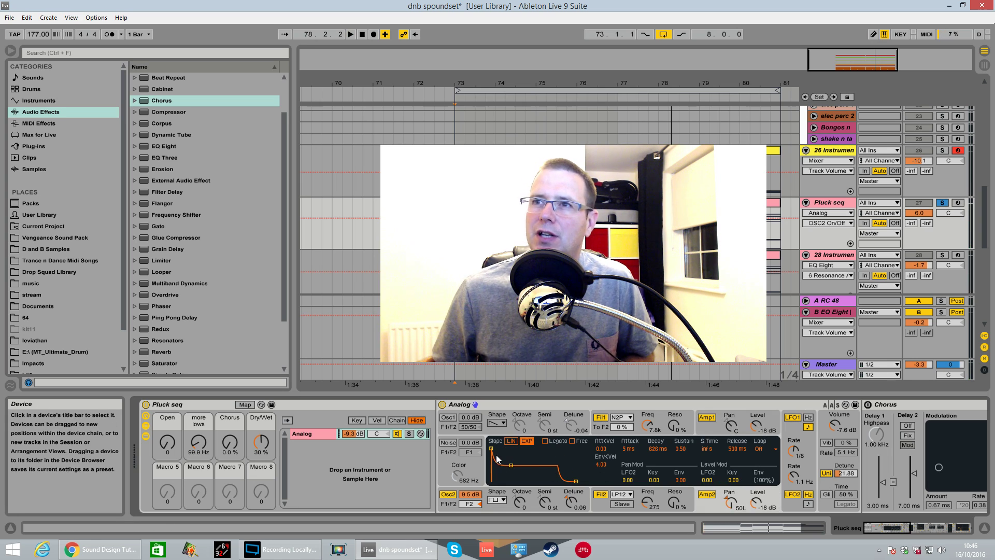
pyautogui.press('space')
pyautogui.moveTo(680, 449); pyautogui.dragTo(681, 431)
pyautogui.press('space')
pyautogui.press('space')
pyautogui.moveTo(511, 452); pyautogui.dragTo(513, 466)
pyautogui.press('space')
pyautogui.press('space')
pyautogui.press('space')
pyautogui.press('space')
pyautogui.press('space')
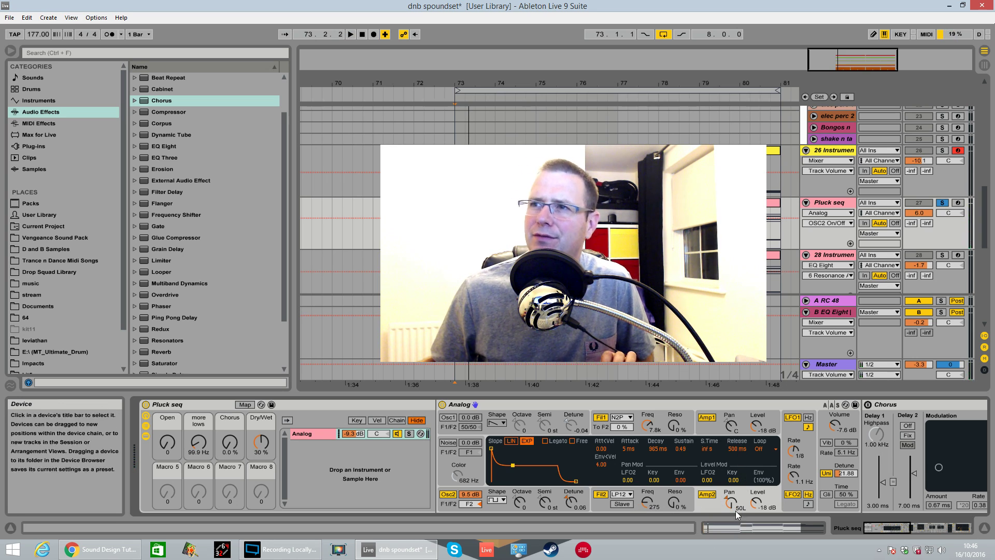
# Centre the Amp 2 pan and play the loop.
pyautogui.moveTo(736, 505)
pyautogui.mouseDown()
pyautogui.moveTo(737, 529)
pyautogui.moveTo(731, 513)
pyautogui.mouseUp()
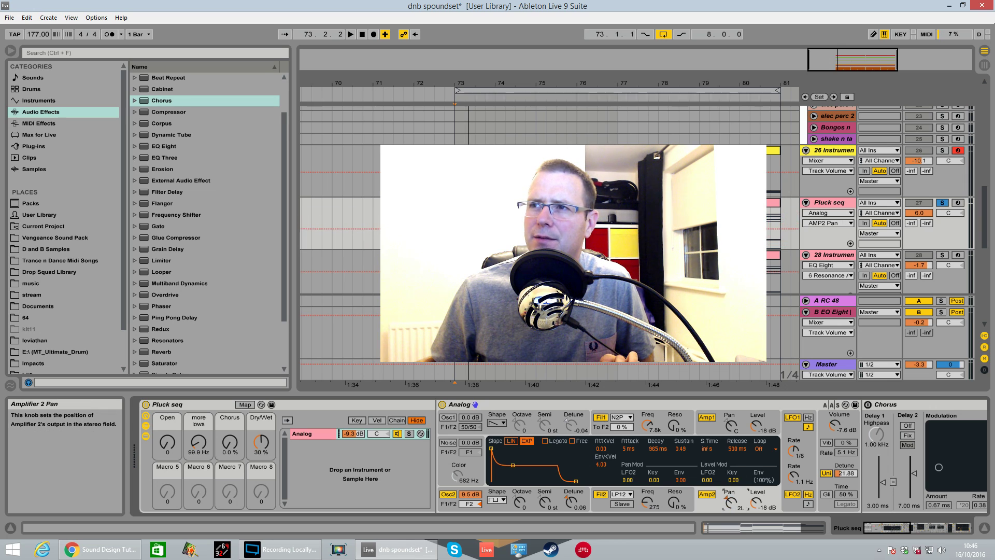
pyautogui.press('space')
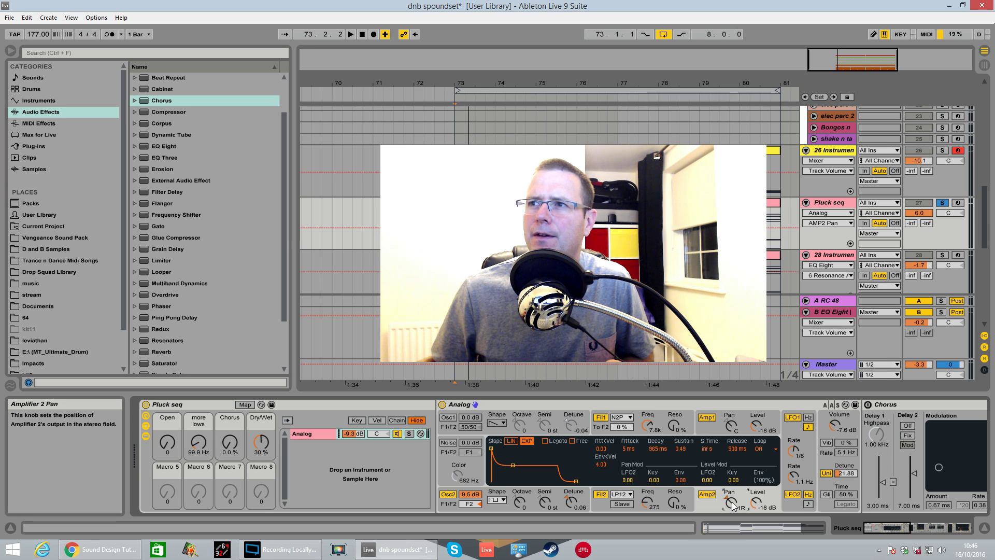
pyautogui.moveTo(731, 502); pyautogui.dragTo(730, 501)
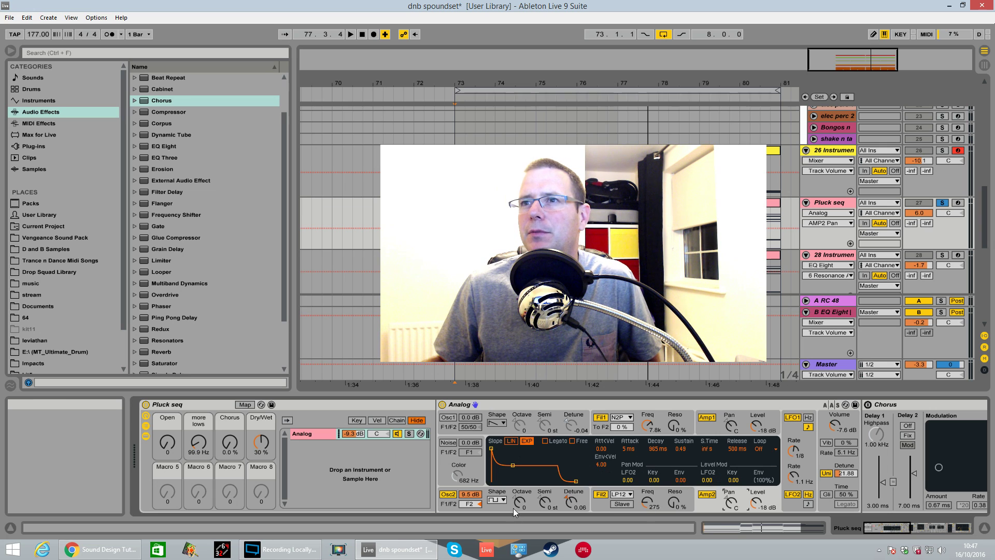
# Try LFO 2 pulse width modulation amounts up to 1.00 on Oscillator 2 while the loop plays, and return to 0.83.
pyautogui.click(513, 493)
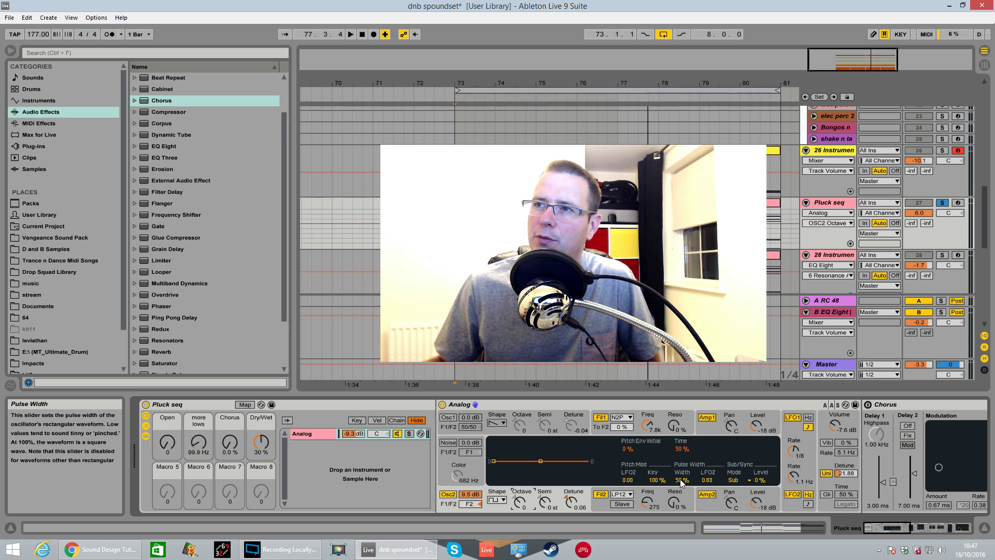
pyautogui.click(708, 480)
pyautogui.press('space')
pyautogui.moveTo(708, 480); pyautogui.dragTo(708, 466)
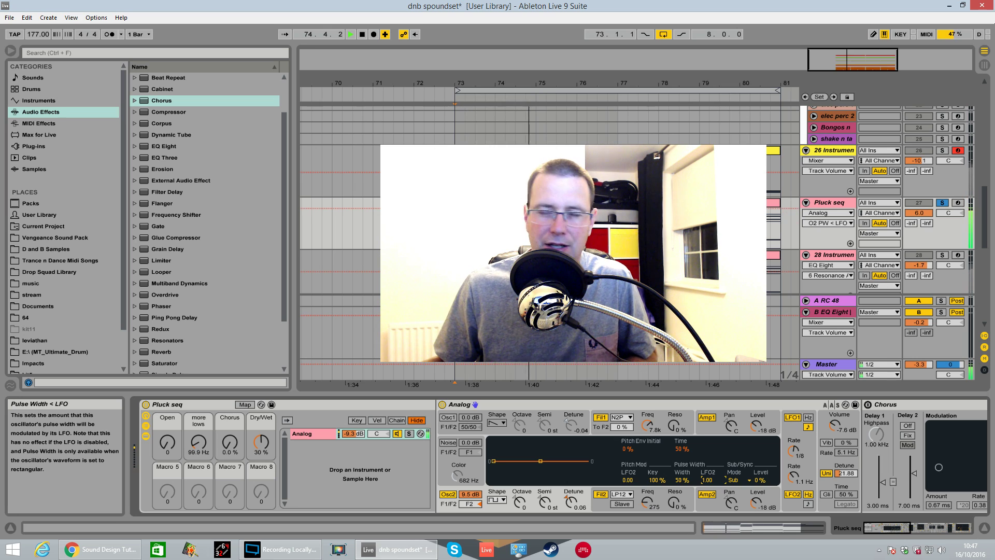
pyautogui.moveTo(708, 466); pyautogui.dragTo(708, 437)
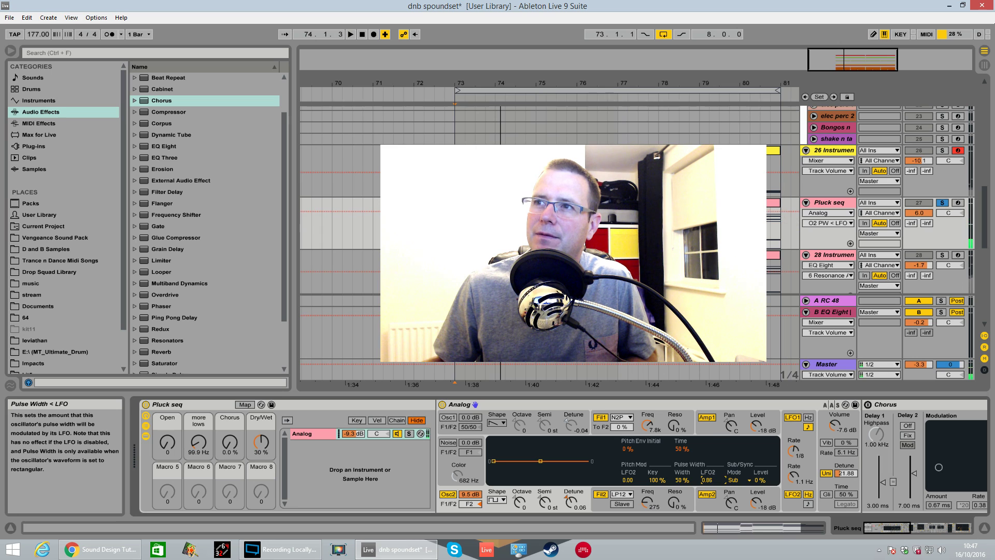
pyautogui.moveTo(708, 480); pyautogui.dragTo(708, 474)
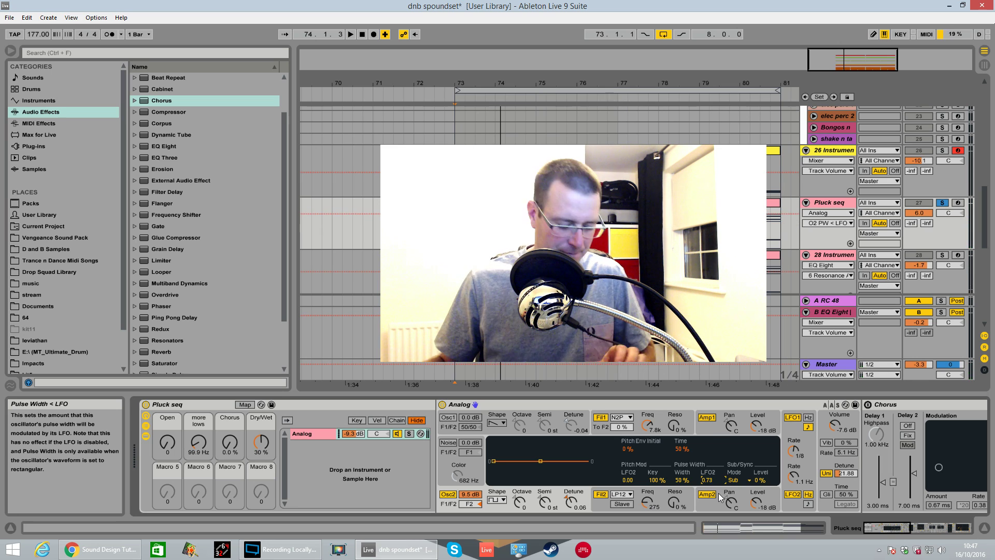
pyautogui.press('space')
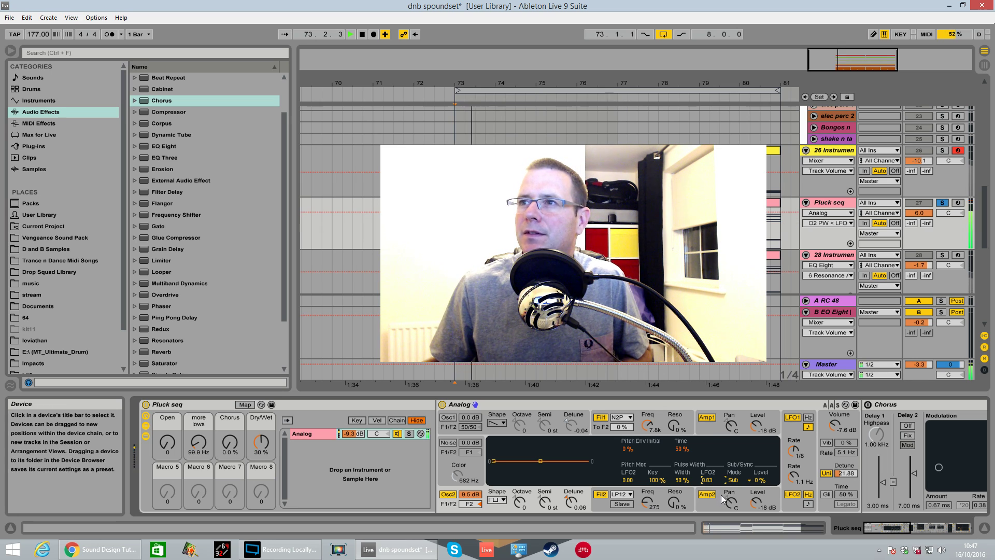
pyautogui.press('space')
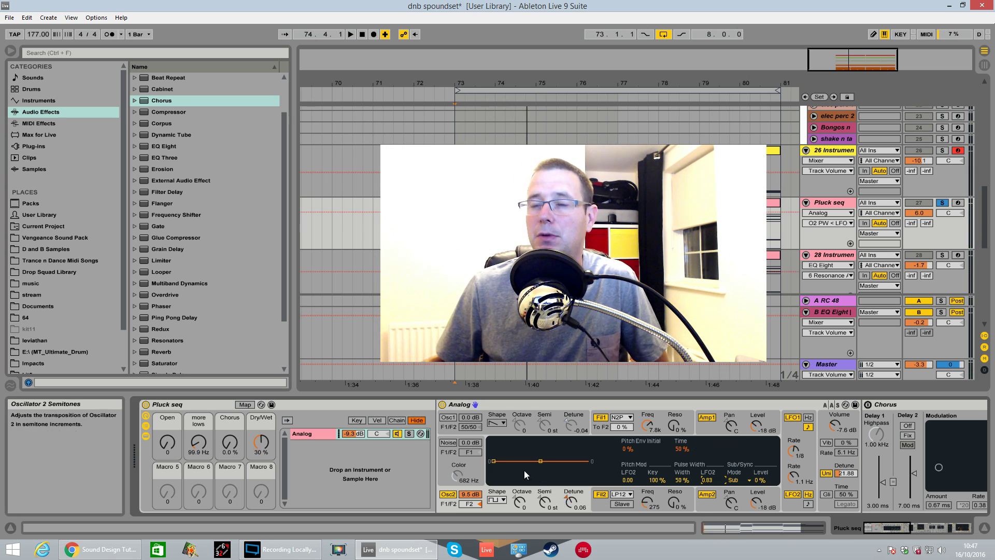
# Switch Oscillator 1 back on and play the loop with both oscillators.
pyautogui.click(445, 421)
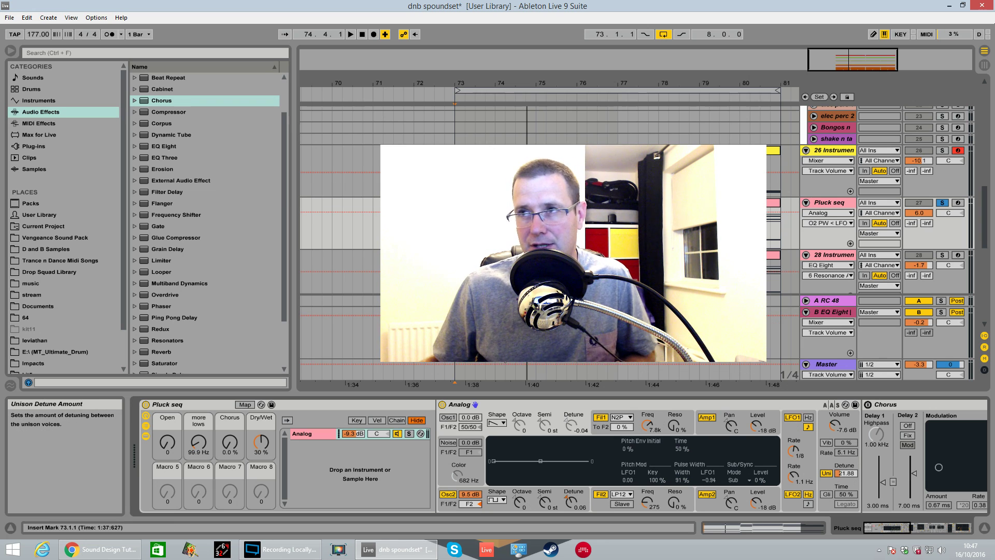
pyautogui.click(448, 417)
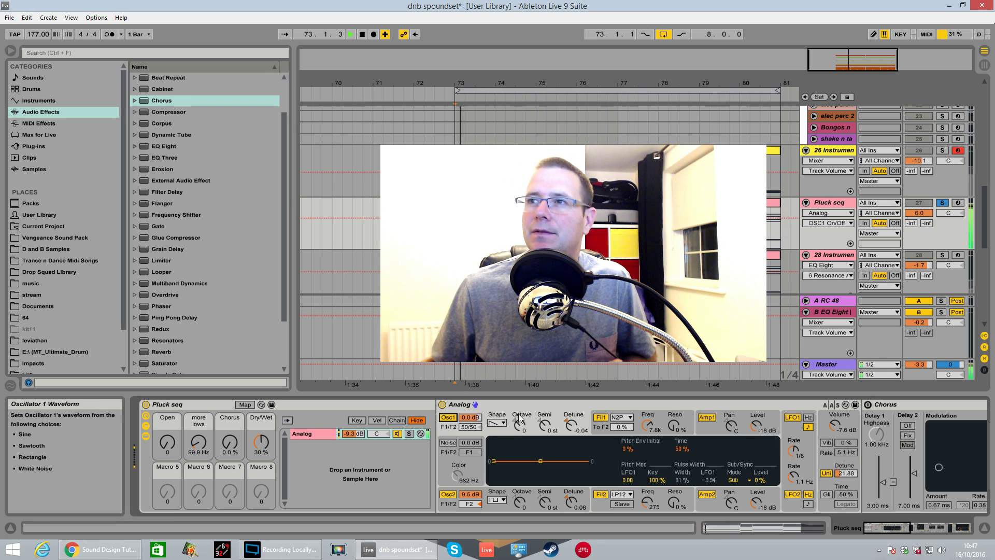
pyautogui.press('space')
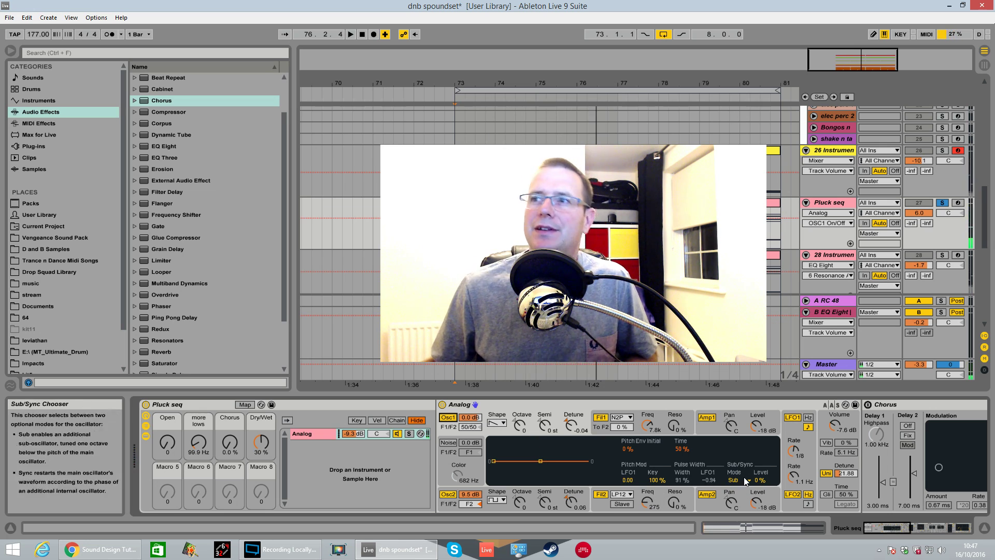
# Examine Oscillator 2's settings, the Filter 2 type options, the LFO settings and the Filter 1 envelope.
pyautogui.click(505, 499)
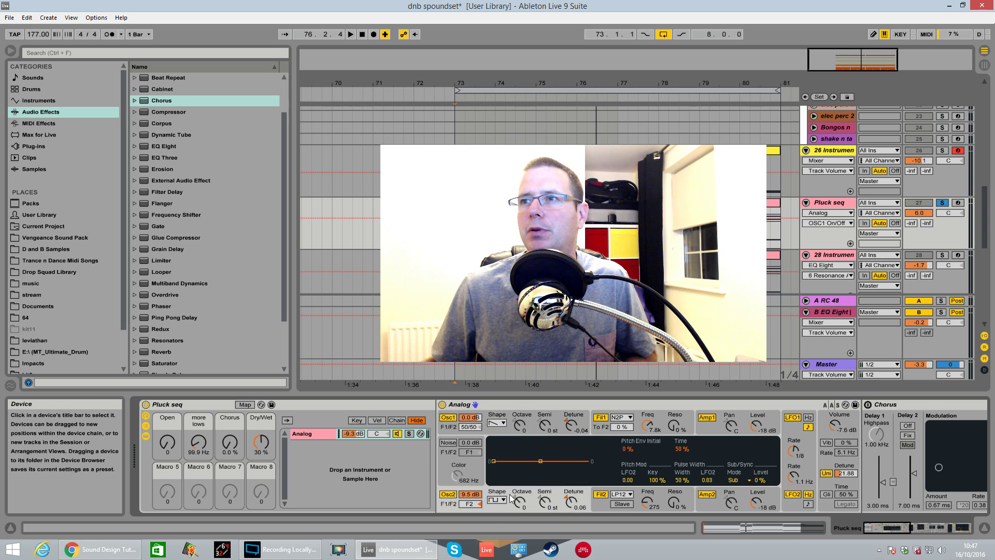
pyautogui.click(622, 494)
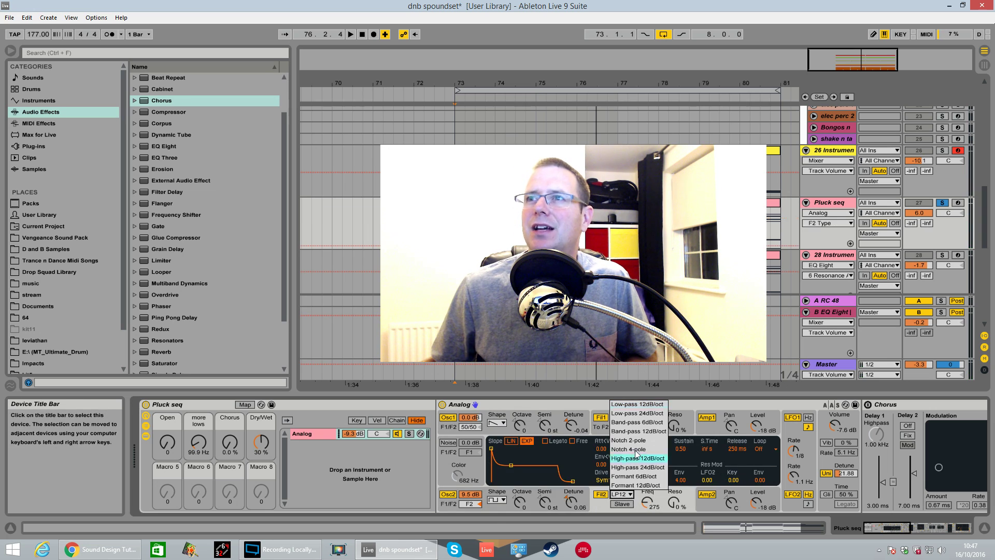
pyautogui.click(602, 503)
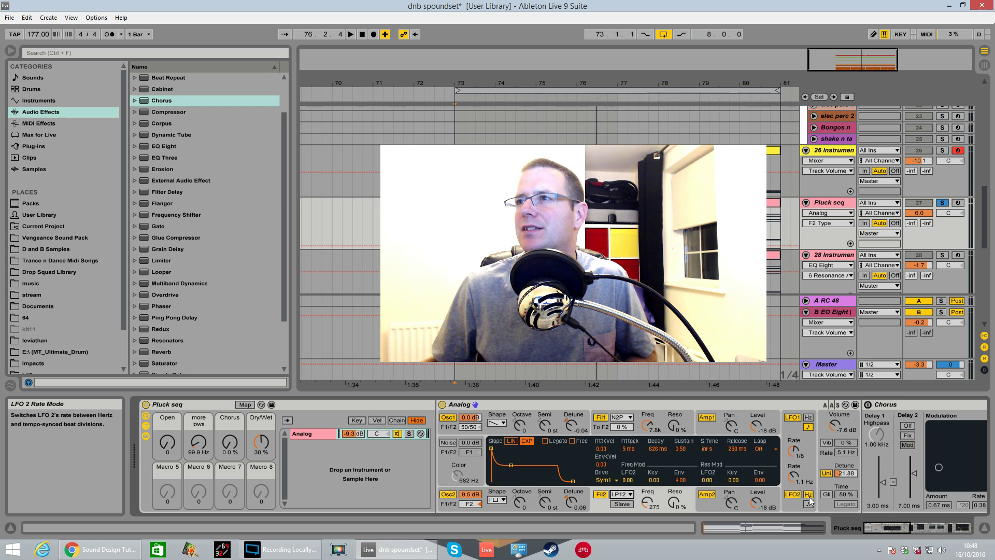
pyautogui.click(787, 481)
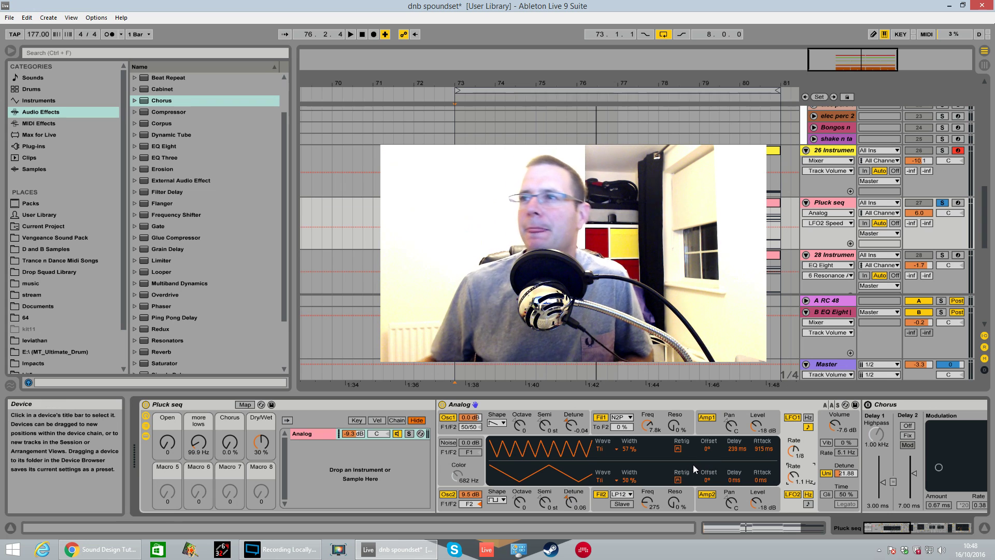
pyautogui.click(604, 430)
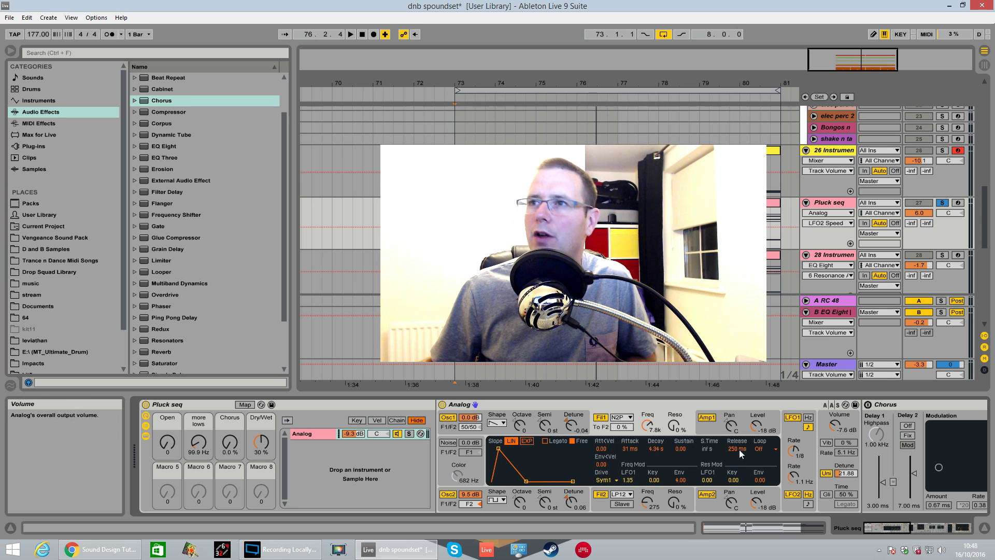
# Try LFO 1 pulse widths up to 100% while the loop plays, and settle on 73%.
pyautogui.click(826, 431)
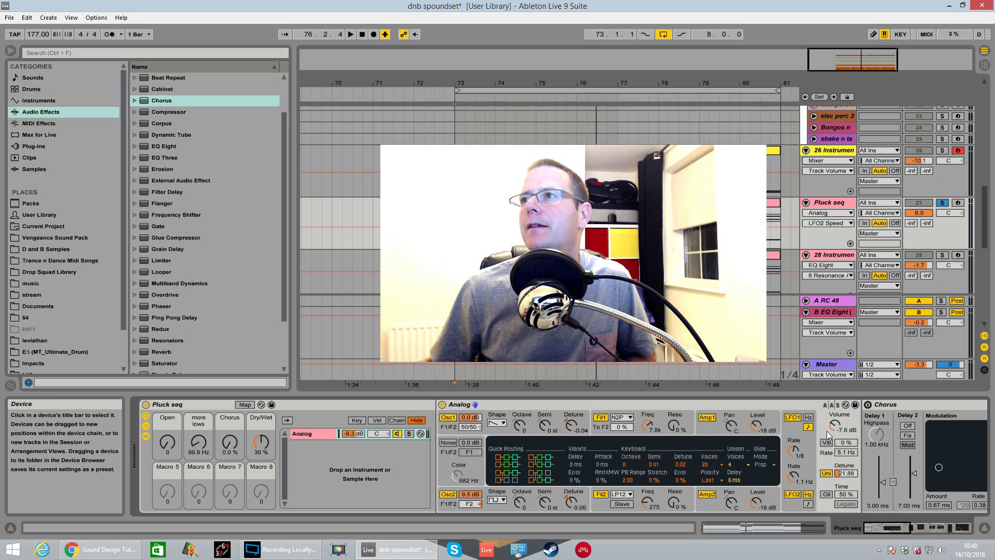
pyautogui.click(795, 436)
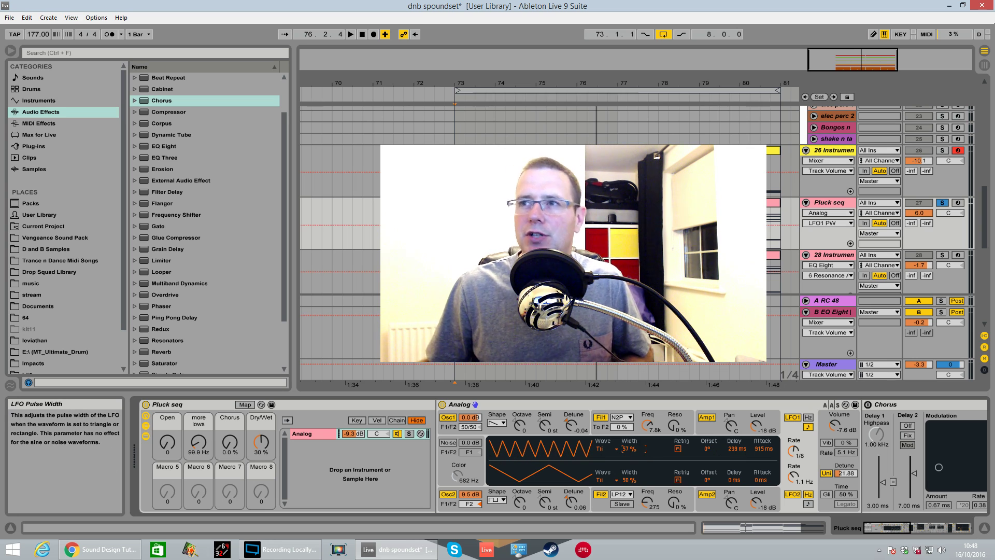
pyautogui.press('space')
pyautogui.moveTo(632, 454); pyautogui.dragTo(632, 430)
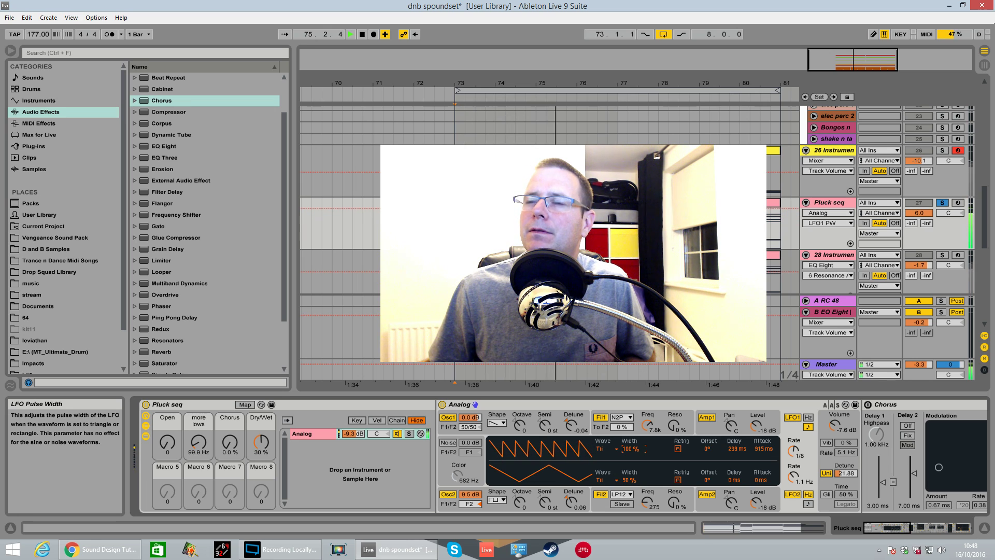
pyautogui.press('space')
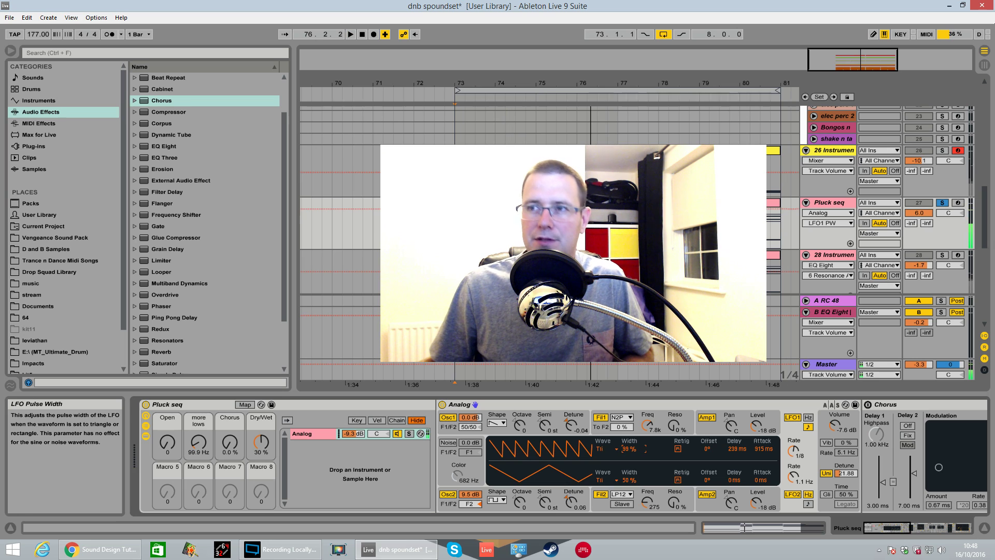
pyautogui.moveTo(629, 449); pyautogui.dragTo(629, 468)
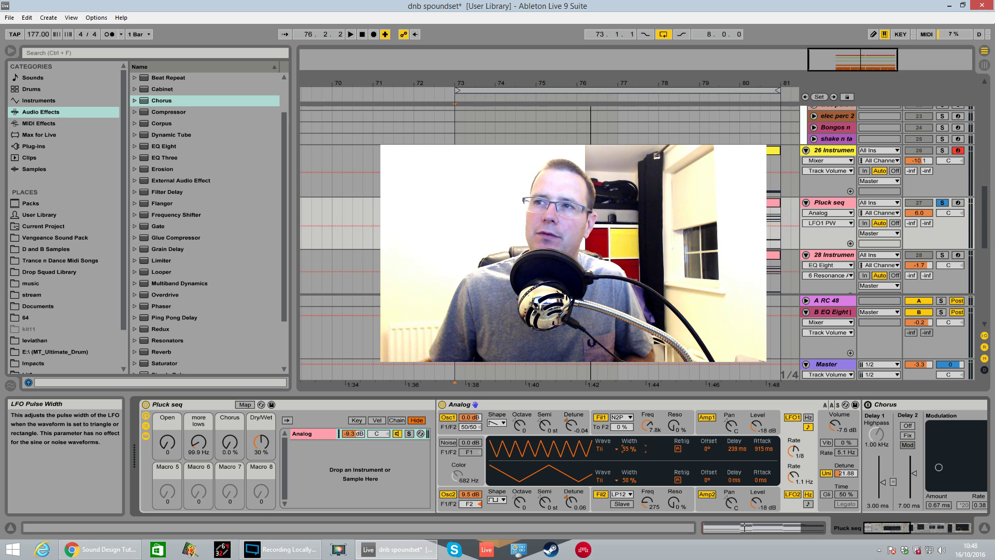
pyautogui.press('space')
pyautogui.moveTo(633, 455); pyautogui.dragTo(633, 444)
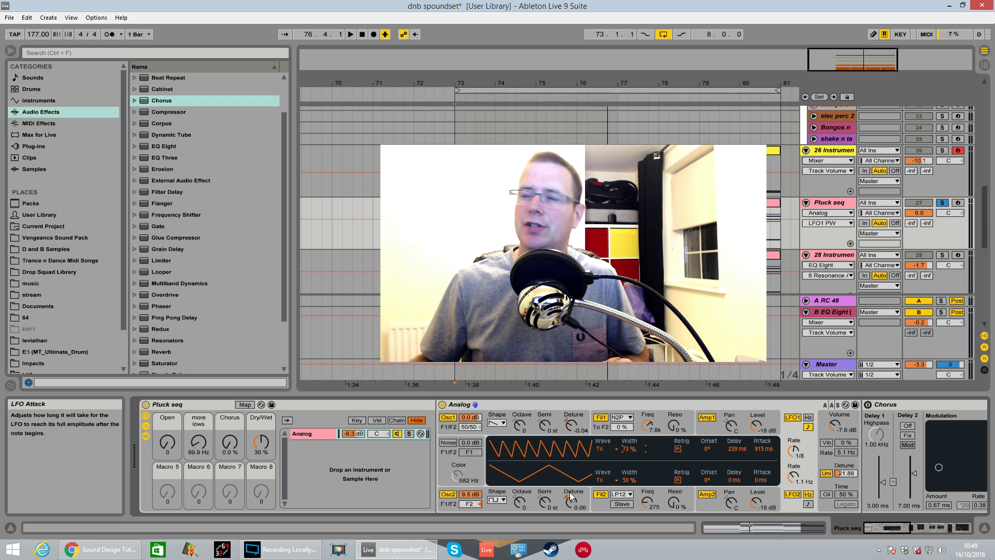
# Audition LFO 1 with 0 ms delay and 205 ms attack, and raise the delay to 511 ms and the attack to about 3.90 s.
pyautogui.moveTo(762, 451)
pyautogui.mouseDown()
pyautogui.moveTo(762, 477)
pyautogui.moveTo(762, 439)
pyautogui.mouseUp()
pyautogui.press('space')
pyautogui.press('space')
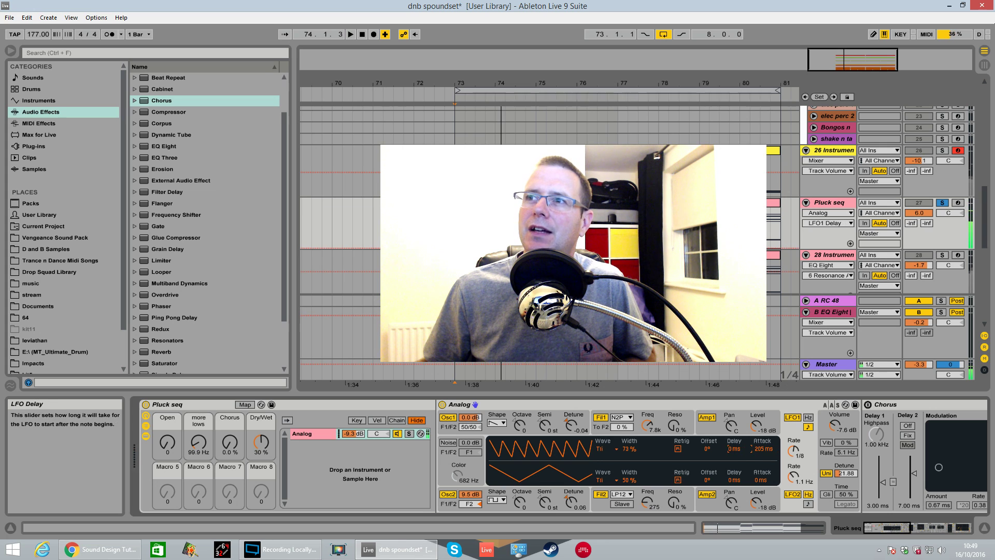
pyautogui.press('space')
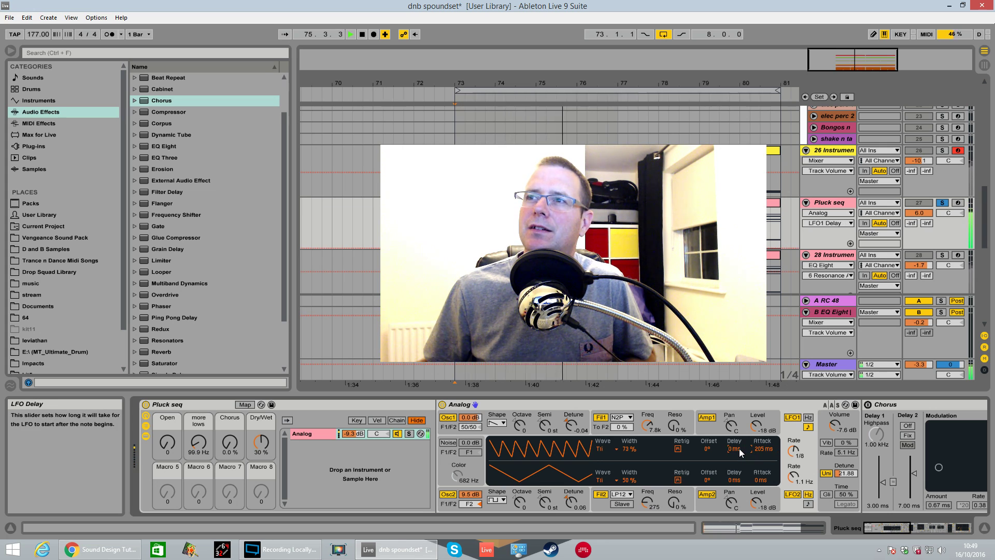
pyautogui.press('space')
pyautogui.moveTo(739, 449); pyautogui.dragTo(762, 406)
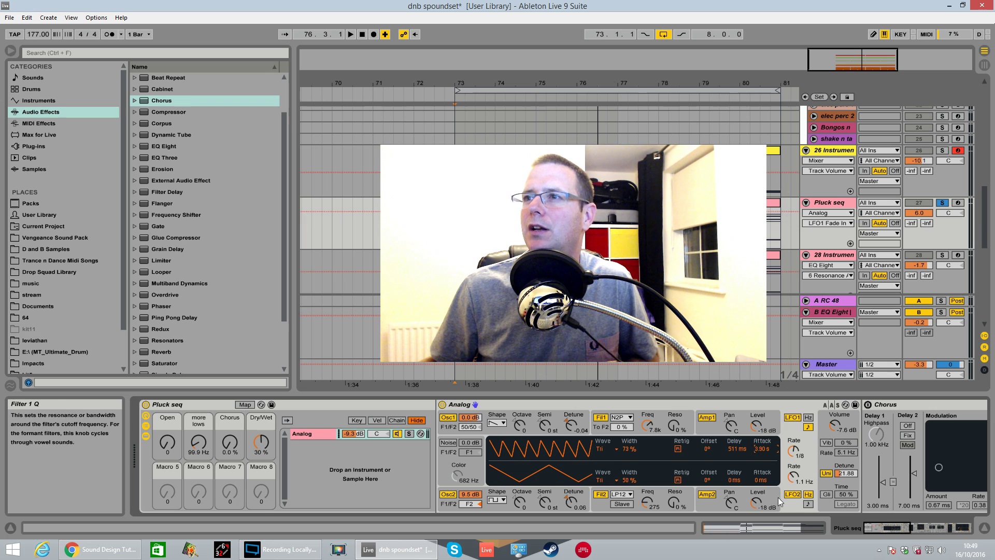
# Shorten the Filter 1 envelope decay to 304 ms while playing the loop, and lengthen it to 3.54 s.
pyautogui.click(648, 426)
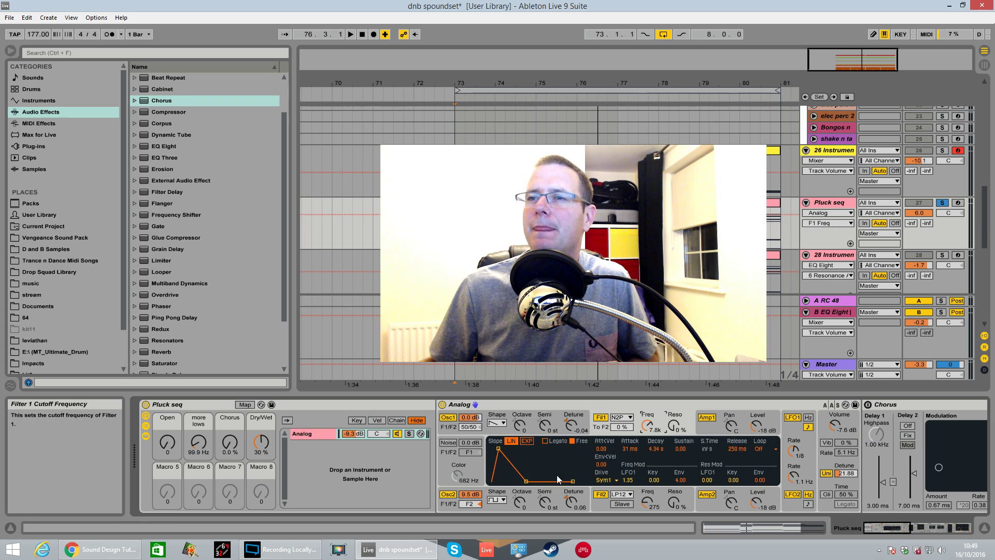
pyautogui.moveTo(526, 482); pyautogui.dragTo(515, 482)
pyautogui.press('space')
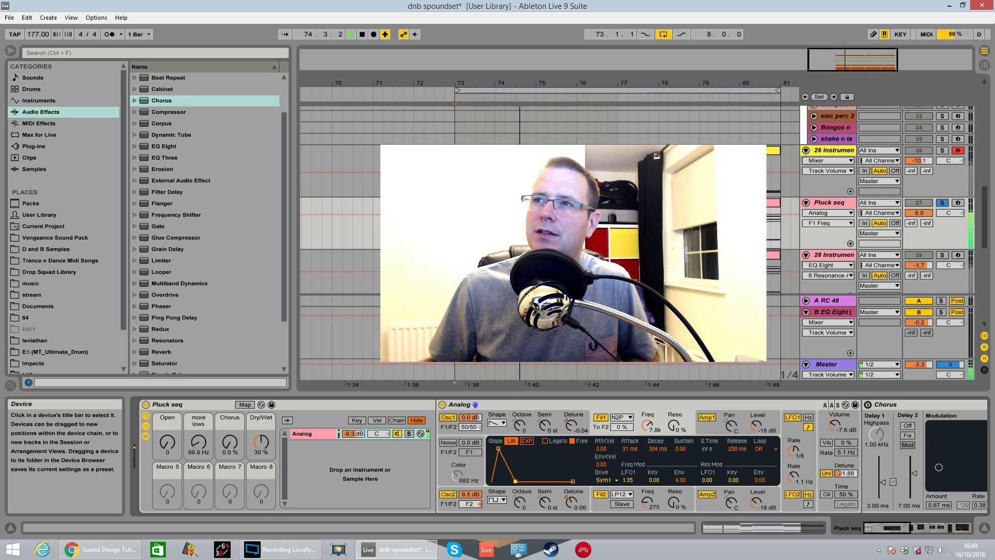
pyautogui.moveTo(516, 482); pyautogui.dragTo(525, 481)
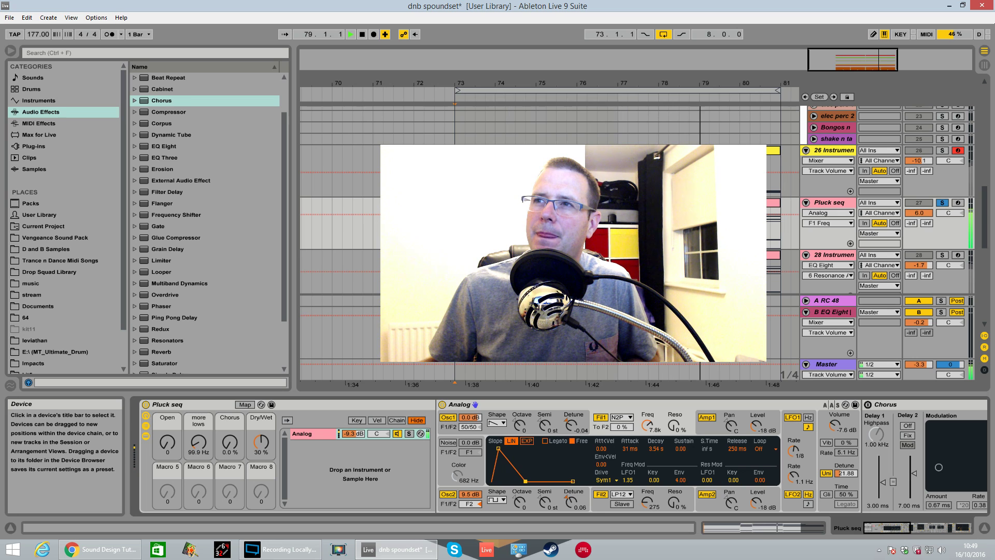
pyautogui.press('space')
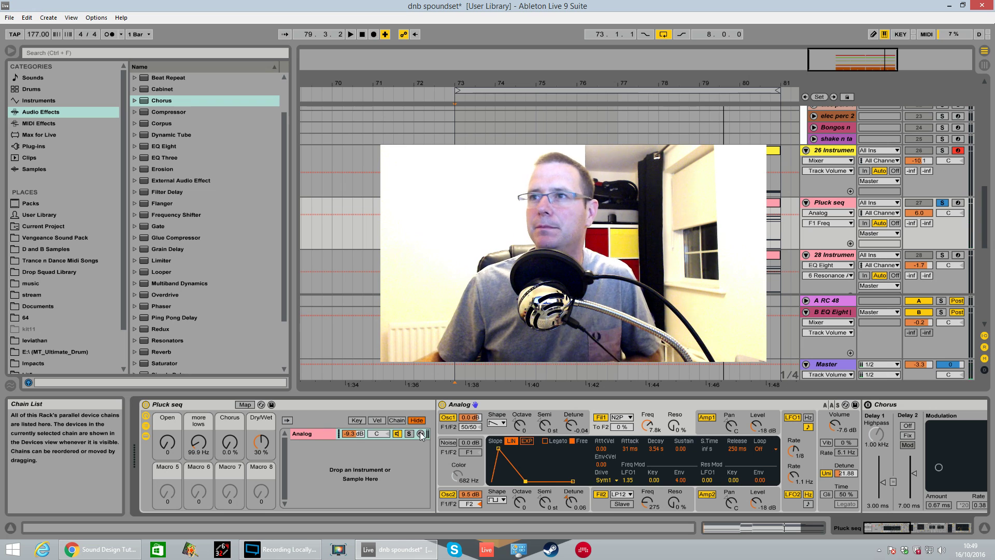
# Try an LFO 1 modulation amount of 4.00 on the Filter 1 cutoff while the loop plays.
pyautogui.click(628, 479)
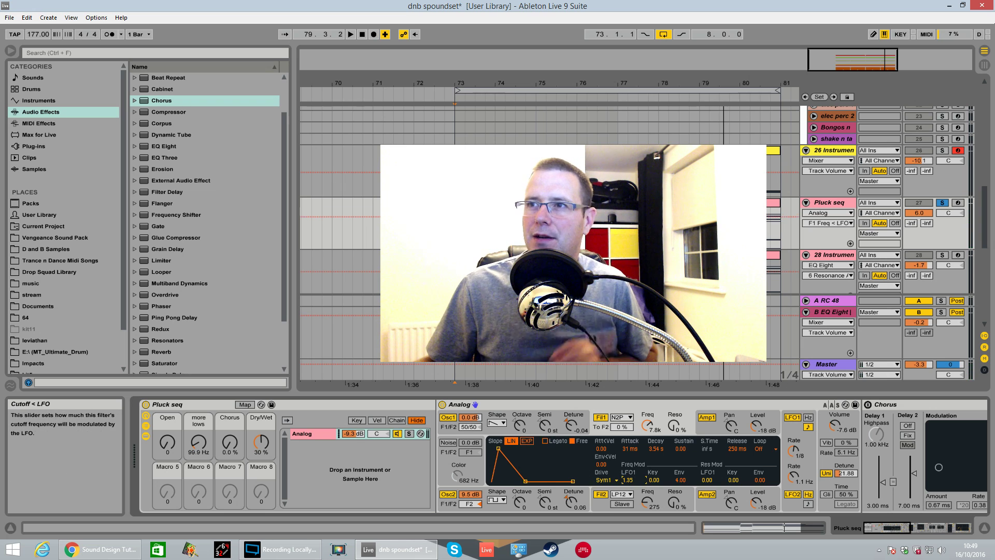
pyautogui.moveTo(628, 480); pyautogui.dragTo(628, 446)
pyautogui.press('space')
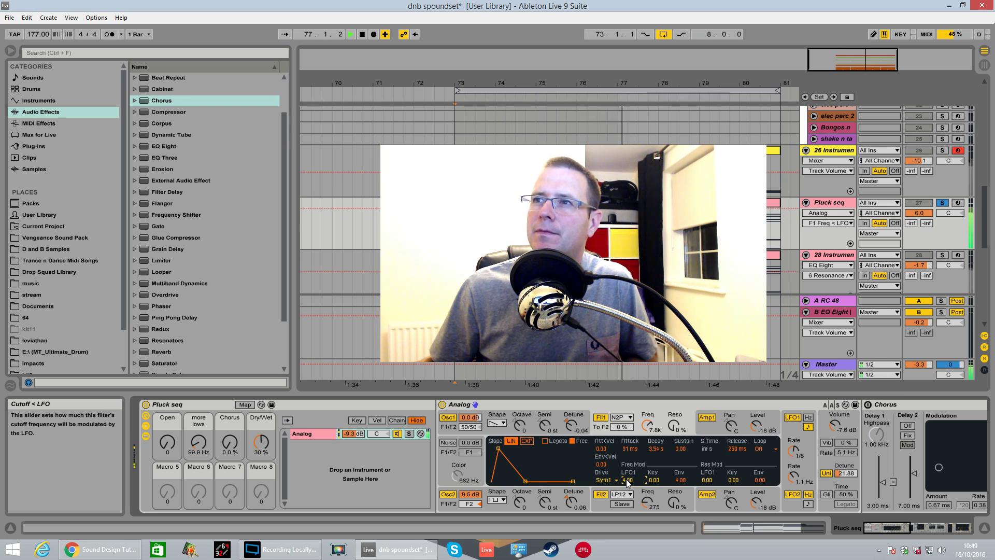
# Try envelope amounts of 0.38 and 0.19 on the Filter 1 cutoff, and restore envelope 4.00 and LFO 1 1.35.
pyautogui.click(679, 479)
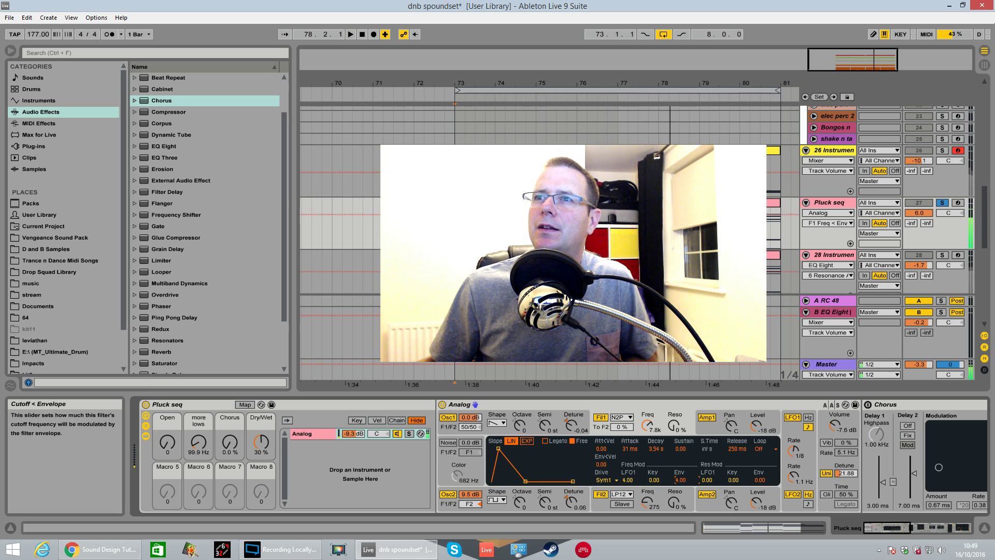
pyautogui.moveTo(679, 479); pyautogui.dragTo(679, 489)
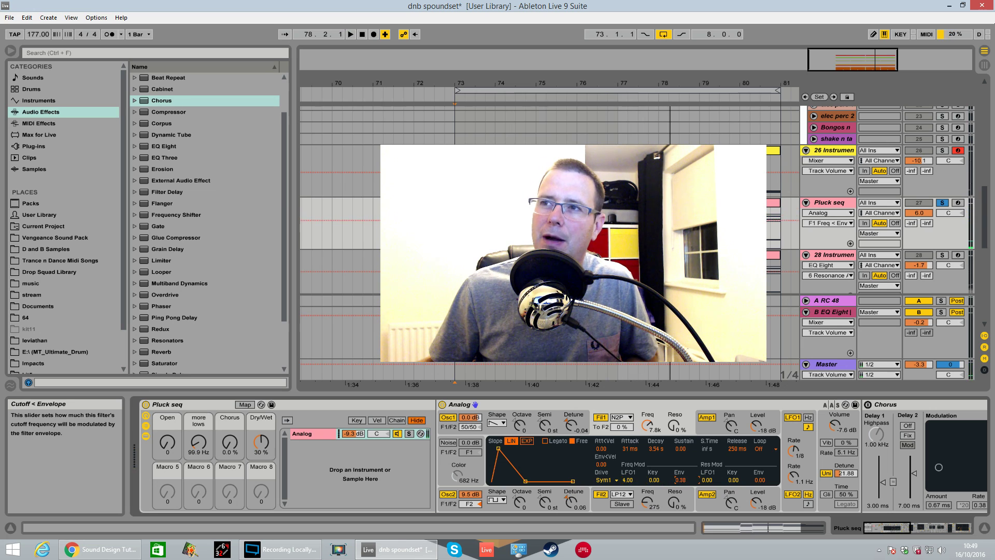
pyautogui.press('space')
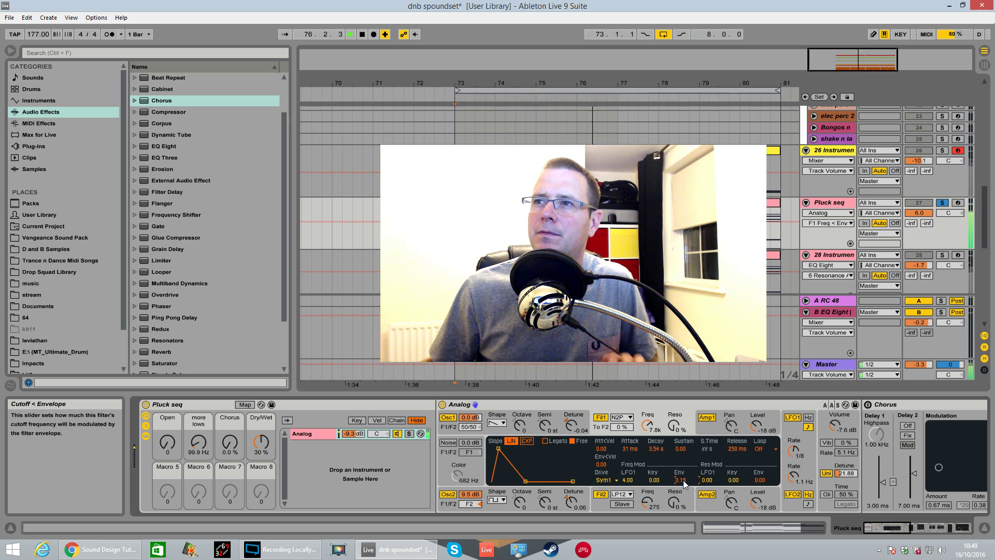
pyautogui.moveTo(675, 482); pyautogui.dragTo(675, 463)
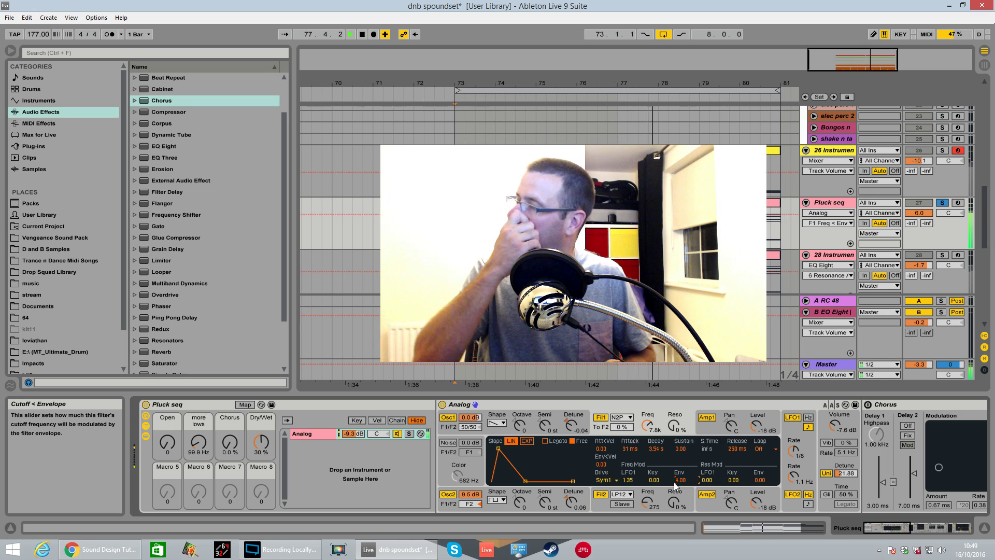
pyautogui.press('space')
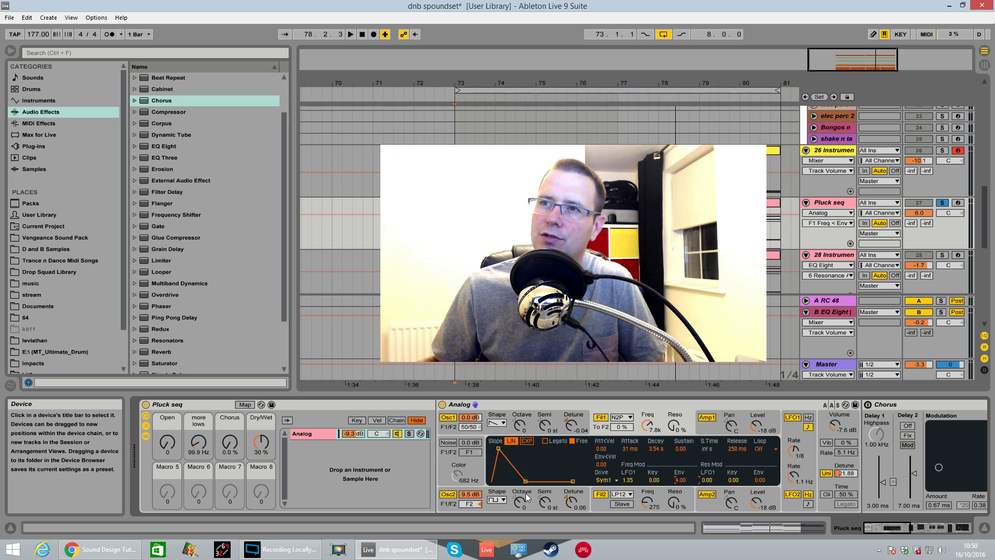
# View the Filter 1 drive options and try an LFO 1 cutoff modulation amount of 1.28.
pyautogui.click(604, 480)
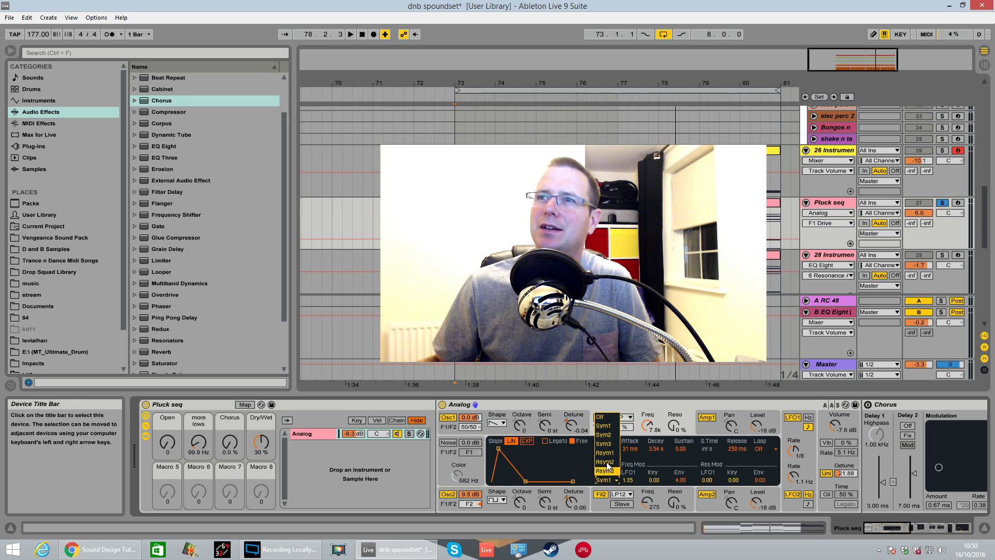
pyautogui.click(693, 492)
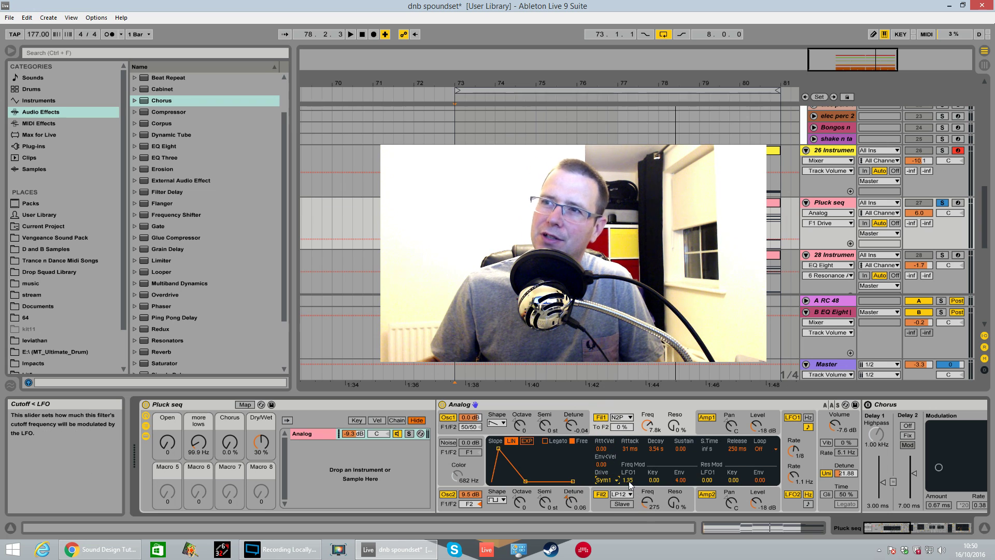
pyautogui.moveTo(629, 482); pyautogui.dragTo(629, 486)
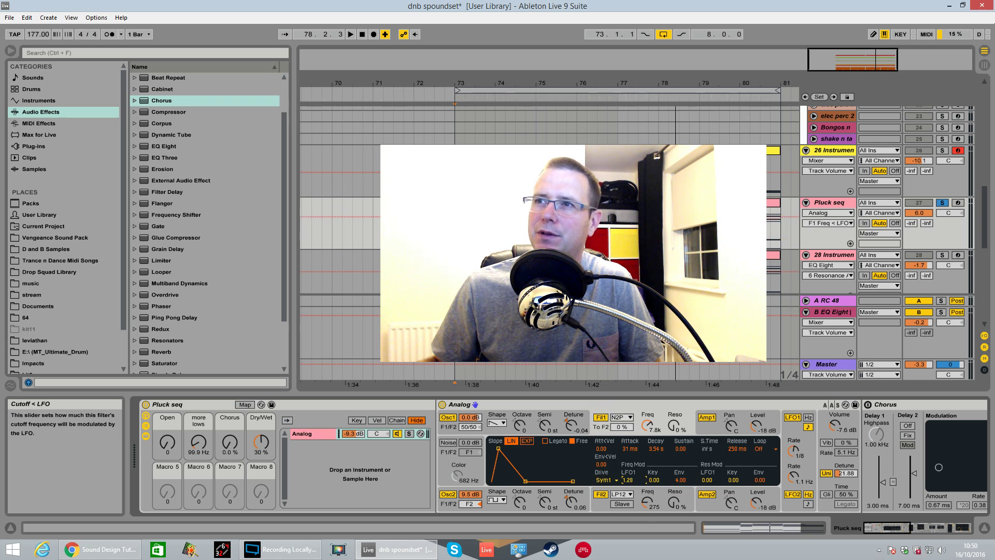
# Audition different envelope modulation amounts on the Filter 1 cutoff, including 1.64 and 0.33, and return it to 4.00.
pyautogui.click(677, 479)
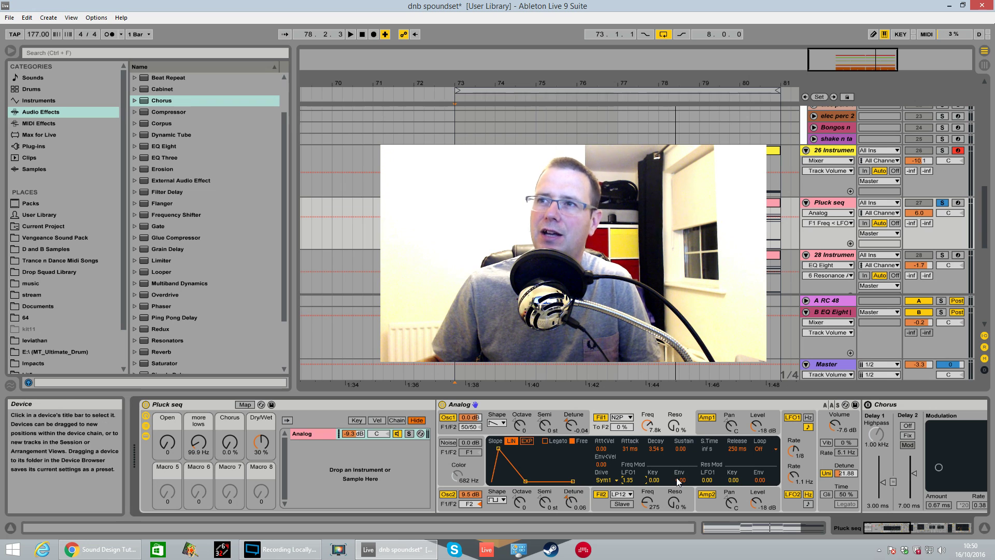
pyautogui.moveTo(678, 479); pyautogui.dragTo(678, 473)
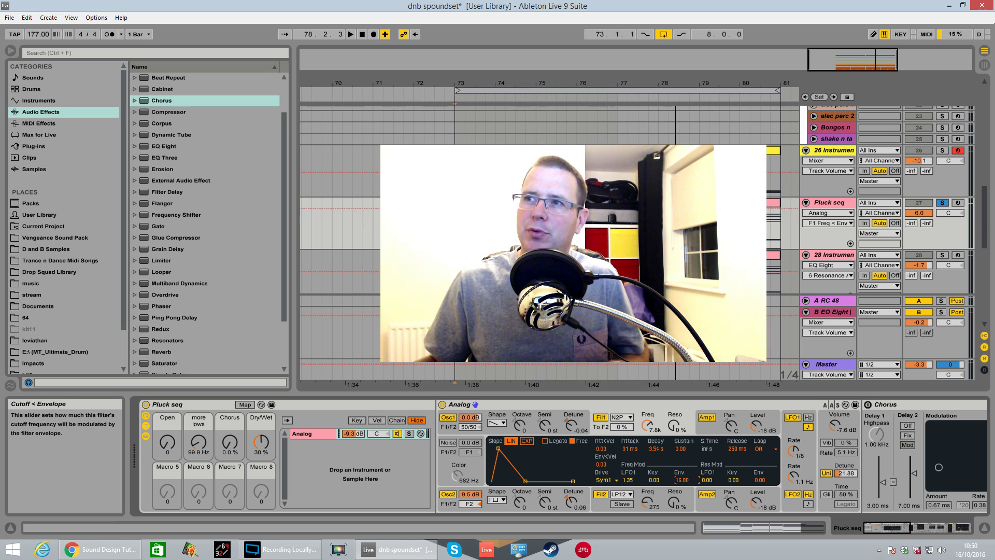
pyautogui.press('space')
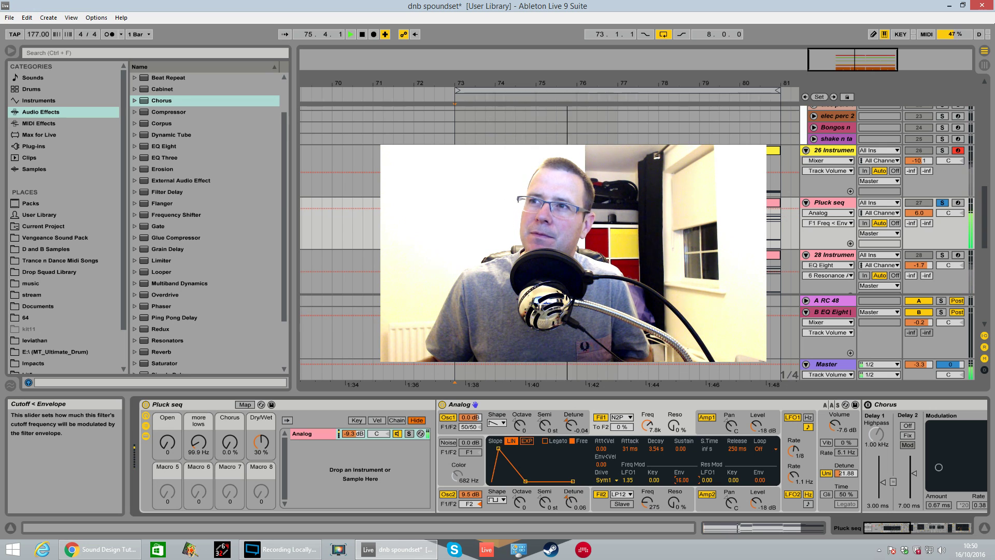
pyautogui.press('space')
pyautogui.press('space')
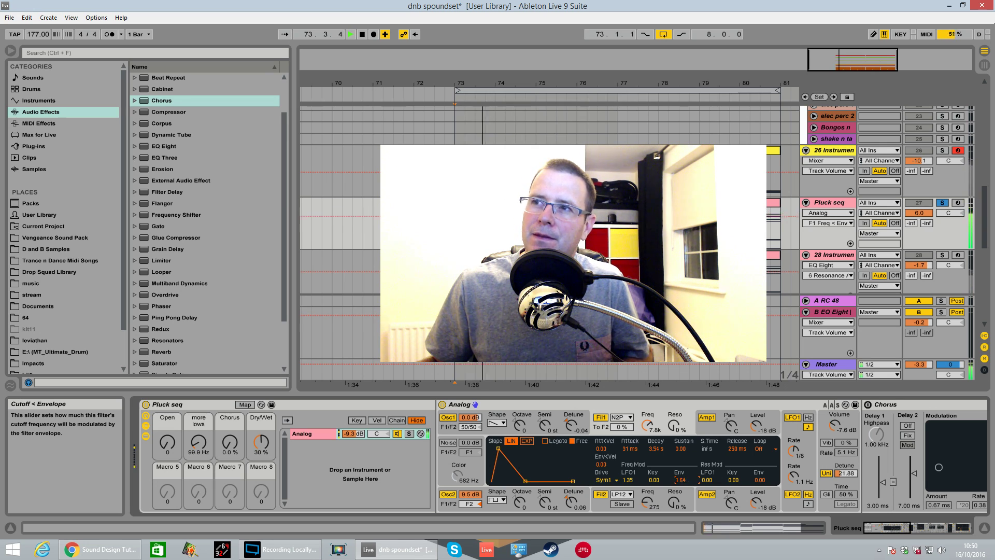
pyautogui.press('space')
pyautogui.press('space')
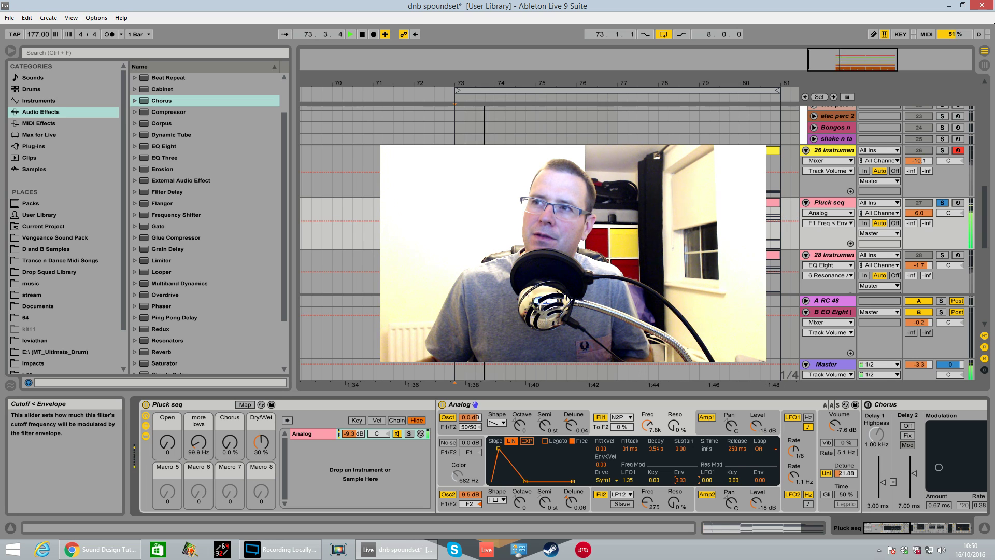
pyautogui.press('space')
pyautogui.press('space')
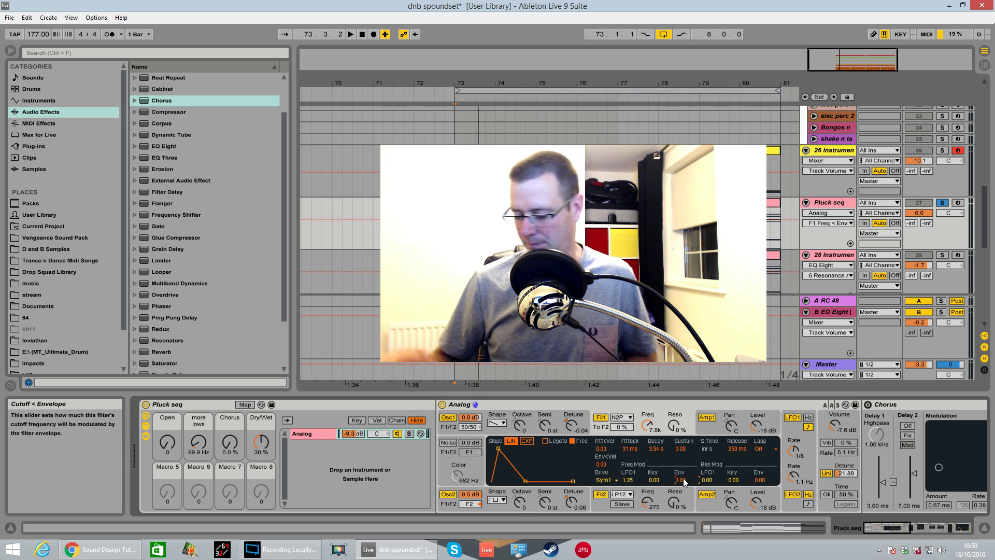
pyautogui.moveTo(678, 481); pyautogui.dragTo(678, 465)
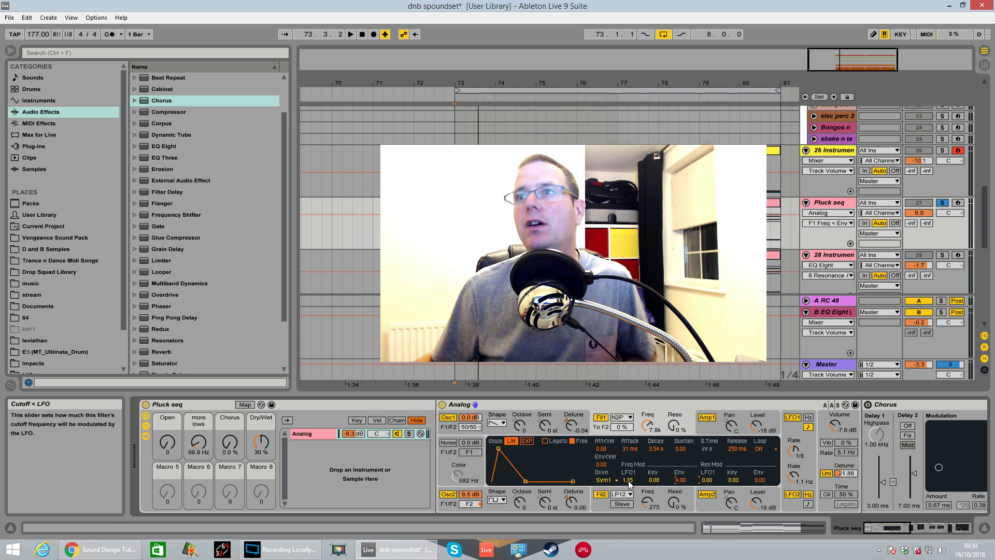
# Look through the Filter 1 type options, keeping Notch 2-pole.
pyautogui.click(628, 420)
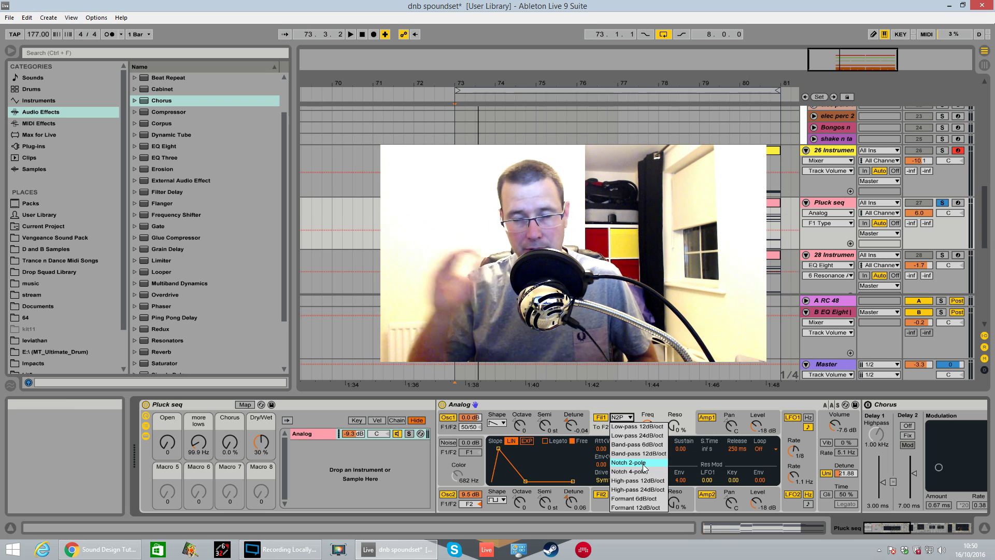
pyautogui.click(675, 410)
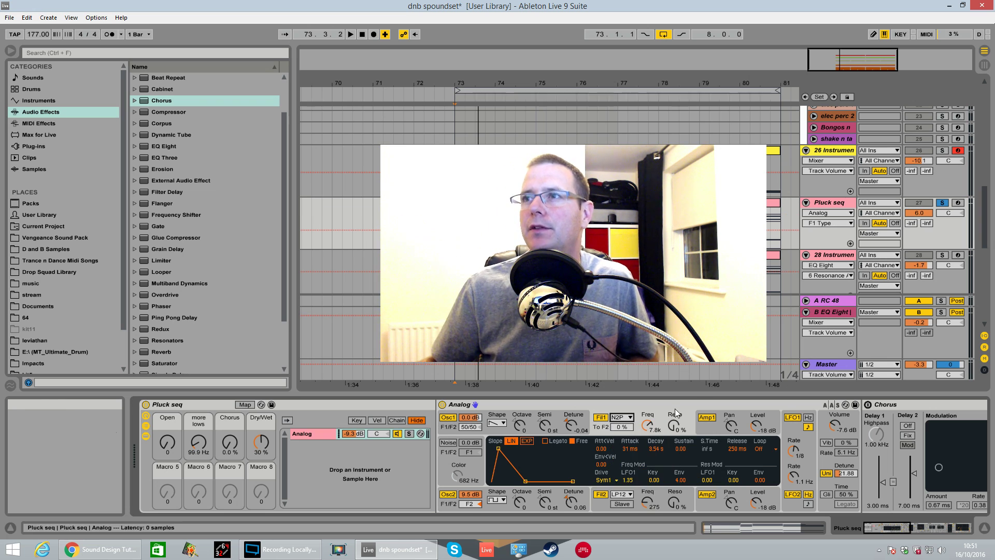
# Play the loop and bring the Chorus and Auto Filter devices after Analog into view.
pyautogui.press('space')
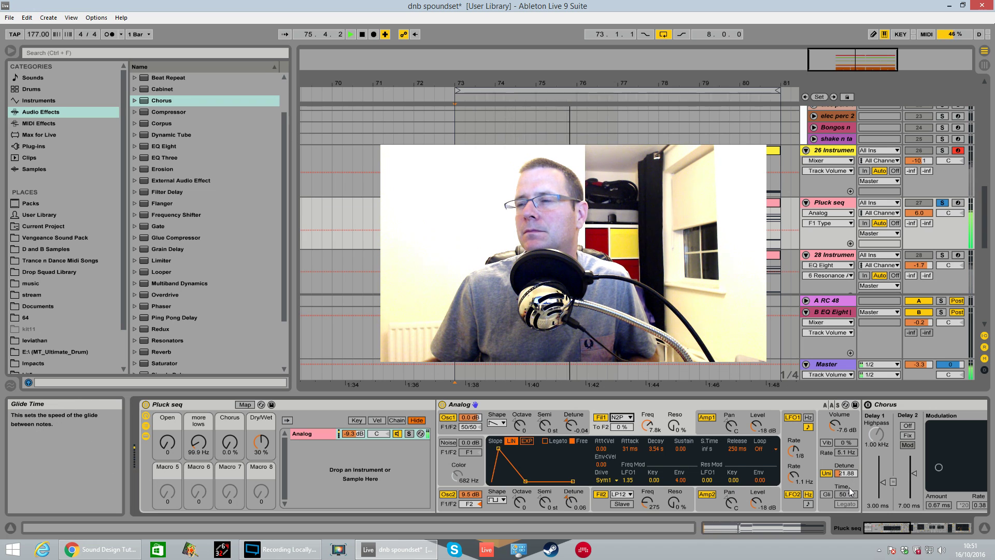
pyautogui.click(921, 528)
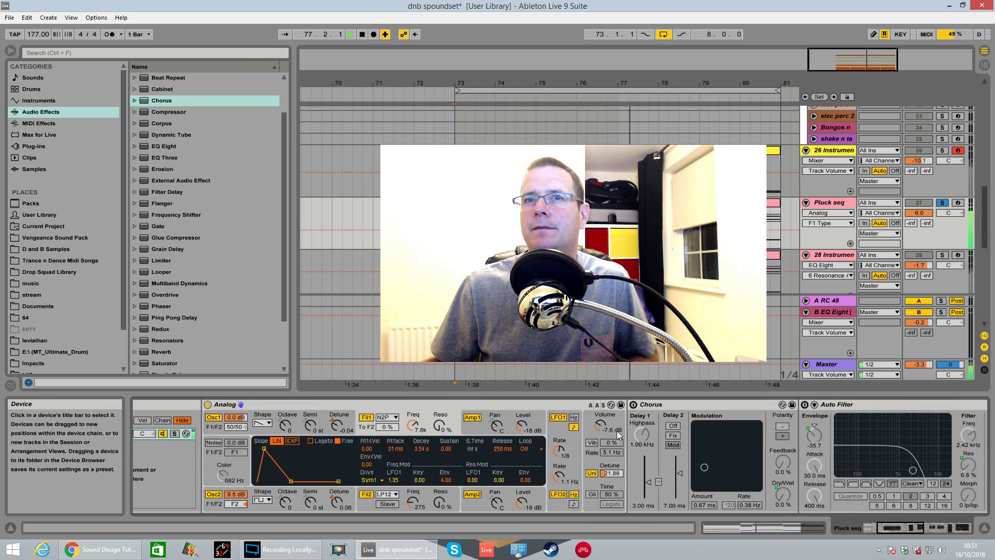
pyautogui.press('space')
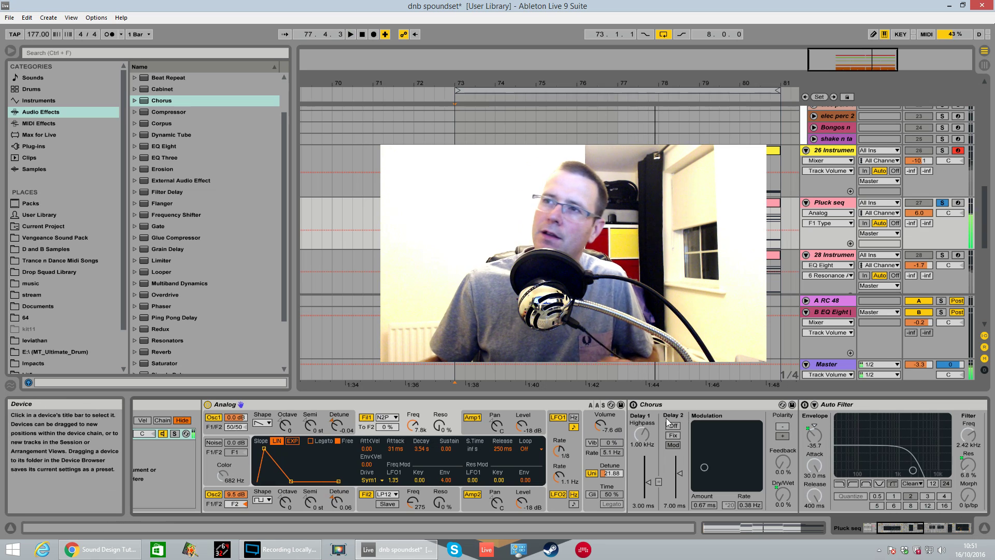
# Turn on the Chorus device and raise the rack's Chorus macro to 43 % while the loop plays.
pyautogui.click(878, 527)
pyautogui.click(867, 404)
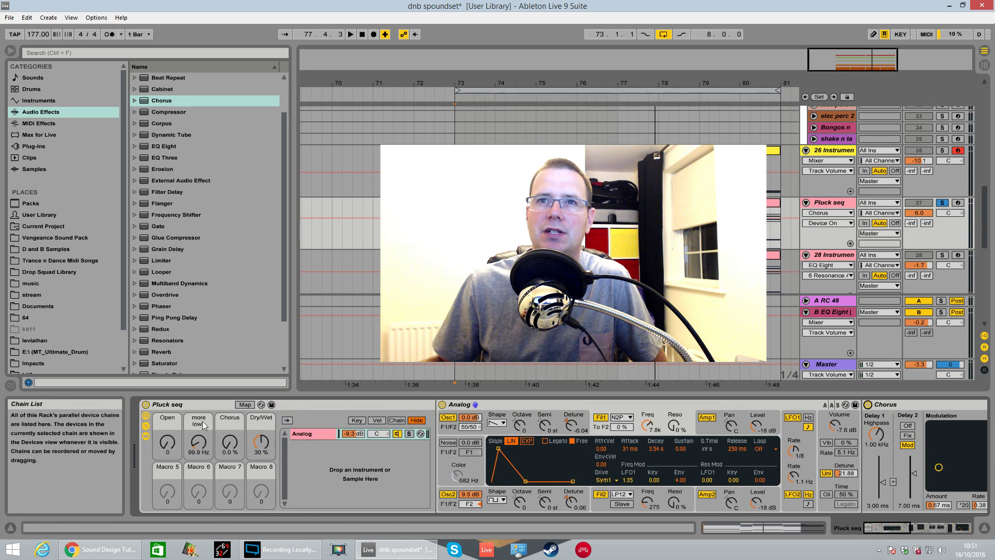
pyautogui.press('space')
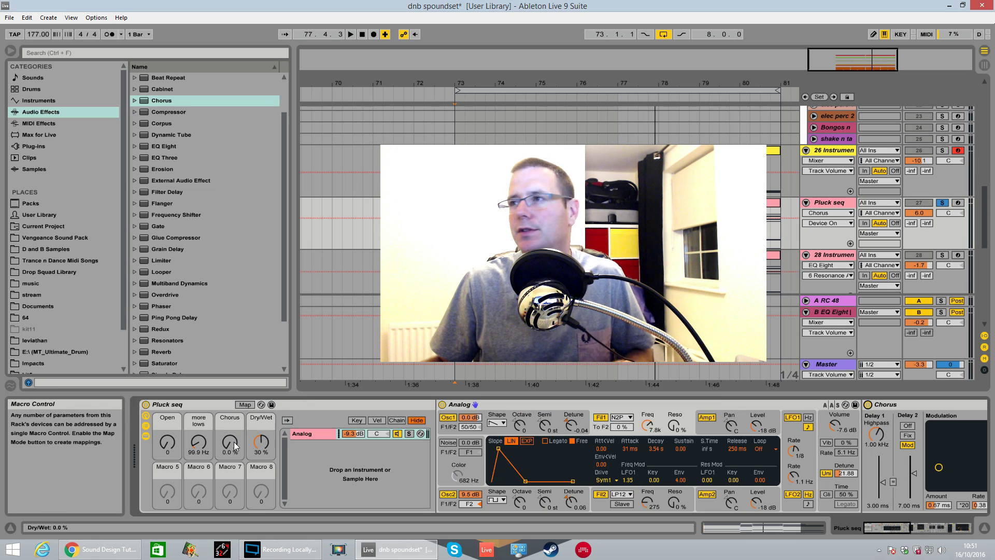
pyautogui.moveTo(235, 442); pyautogui.dragTo(235, 399)
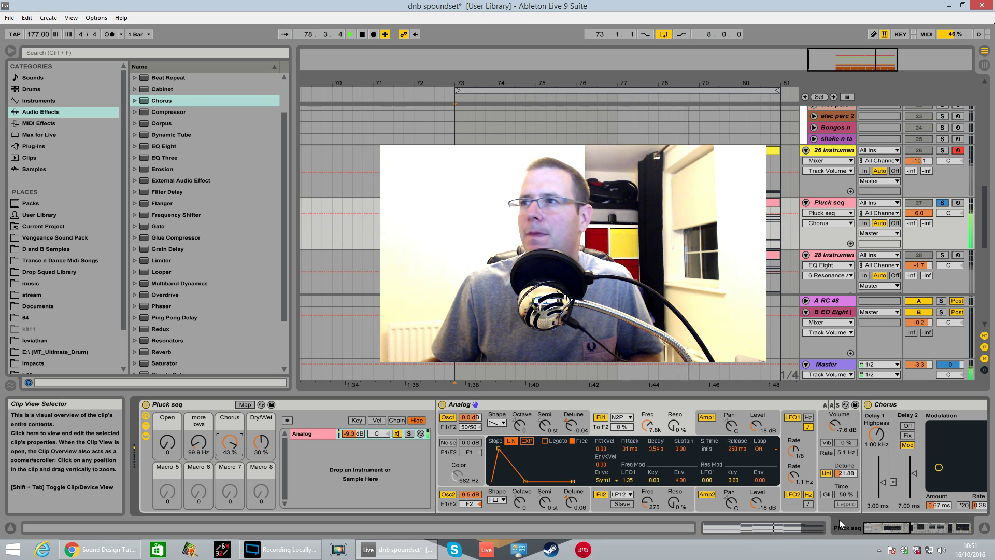
# Turn on the Auto Filter after the Chorus and audition its effect on the loop.
pyautogui.moveTo(876, 528); pyautogui.dragTo(888, 531)
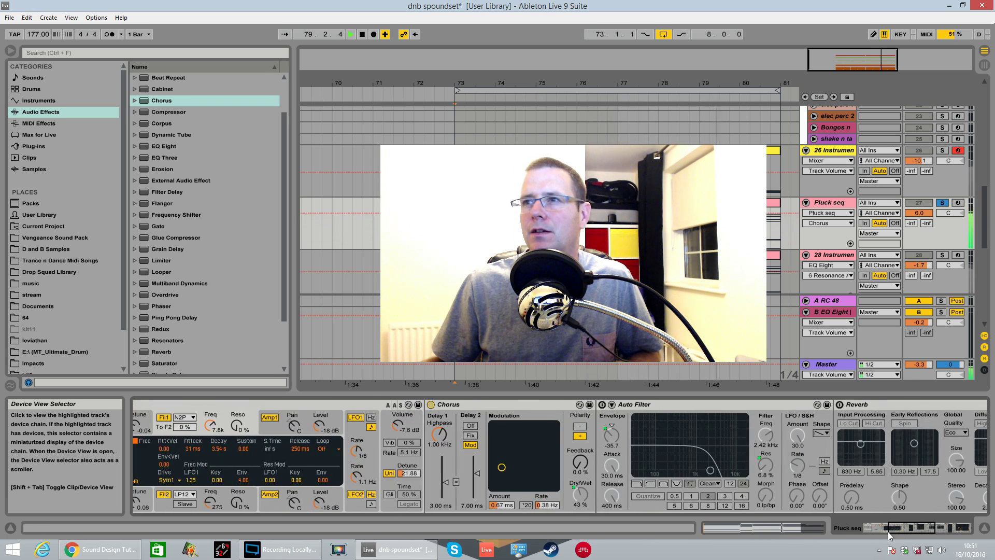
pyautogui.click(602, 404)
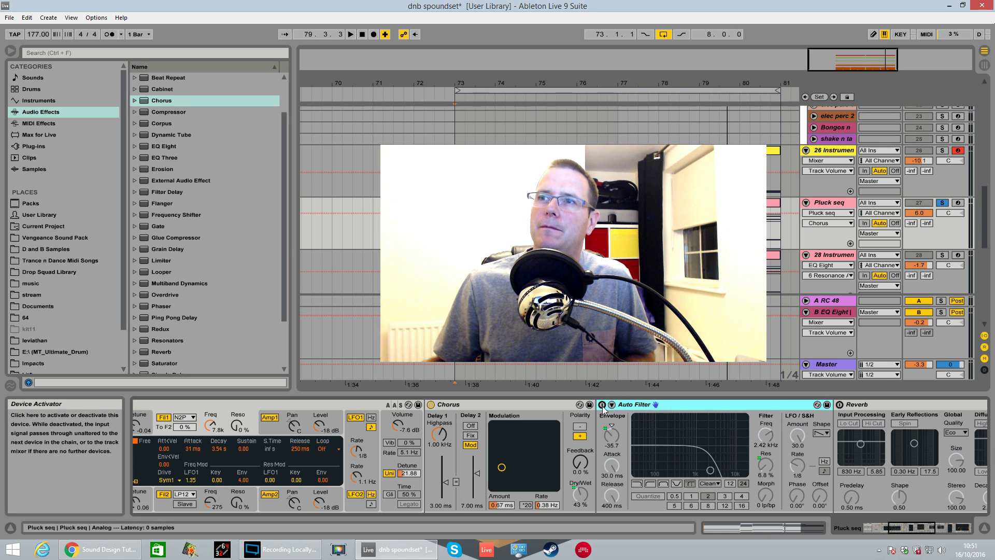
pyautogui.press('space')
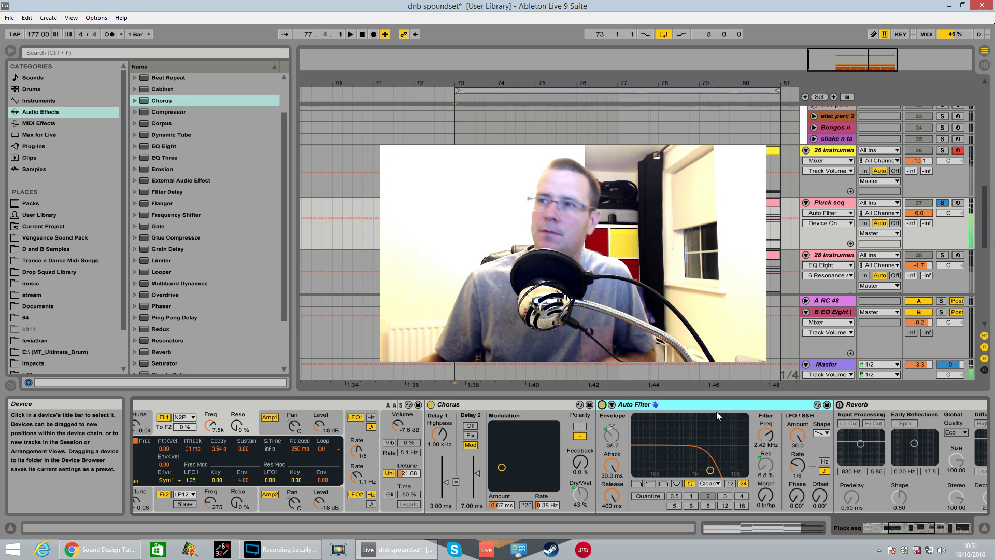
pyautogui.press('space')
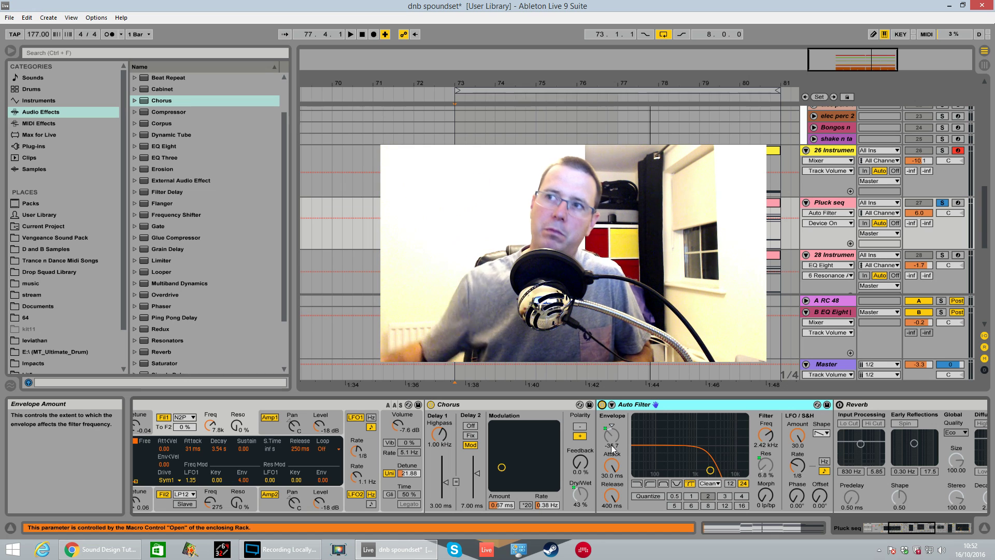
pyautogui.press('space')
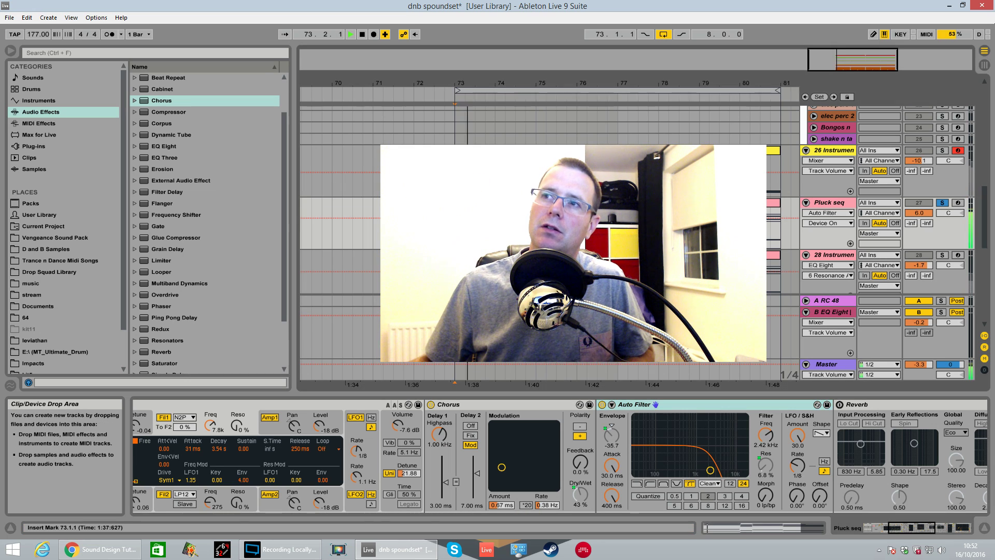
pyautogui.press('space')
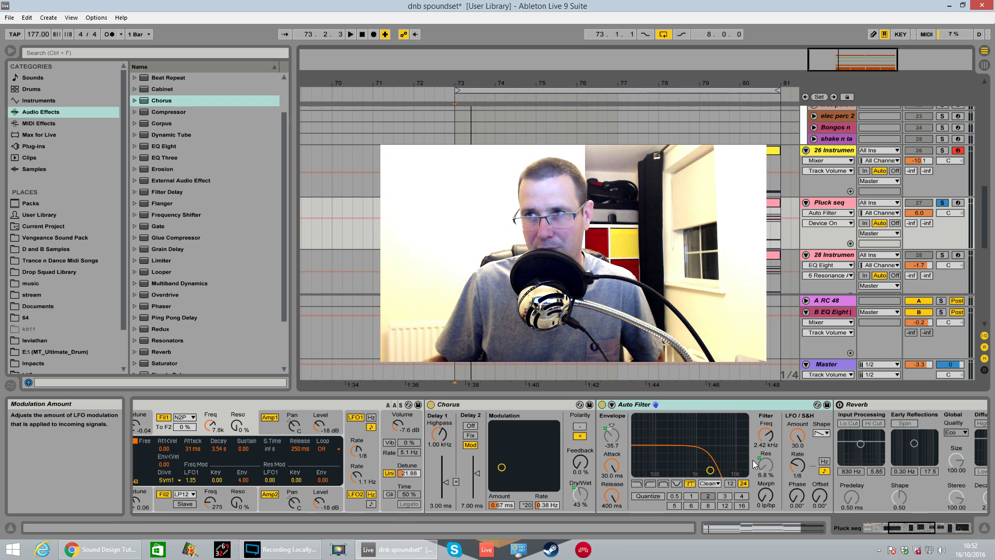
# Point out the Auto Filter's synced LFO rate and play the loop to hear the modulation.
pyautogui.click(801, 473)
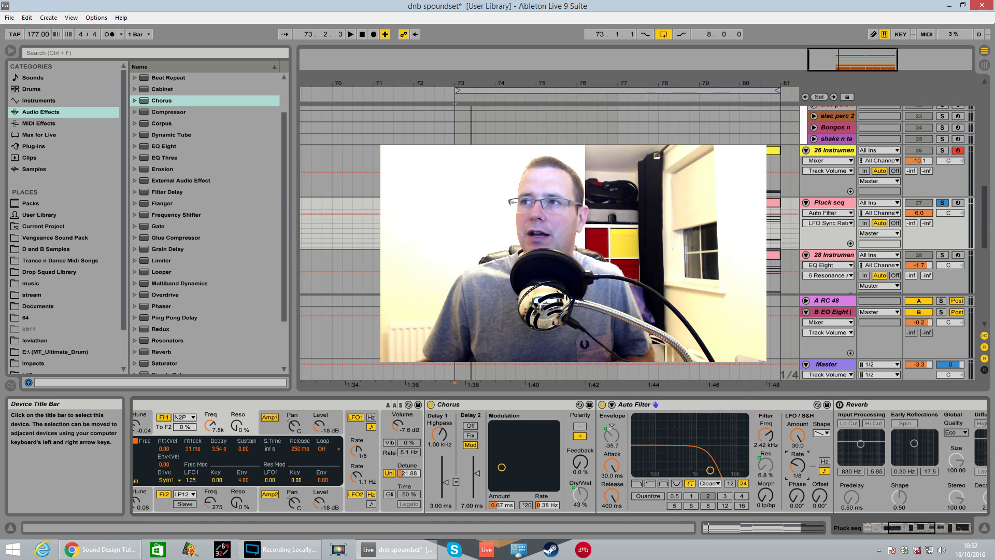
pyautogui.press('space')
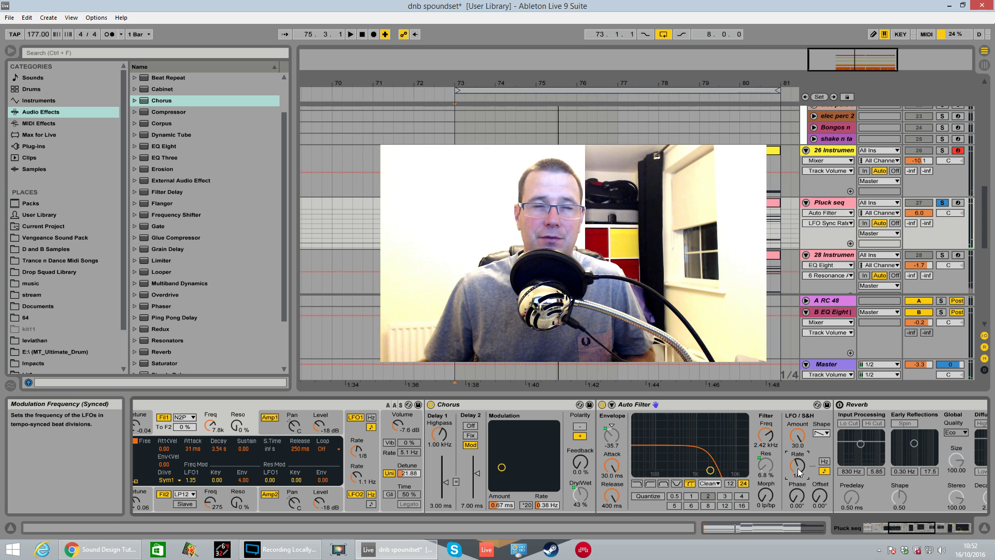
pyautogui.press('space')
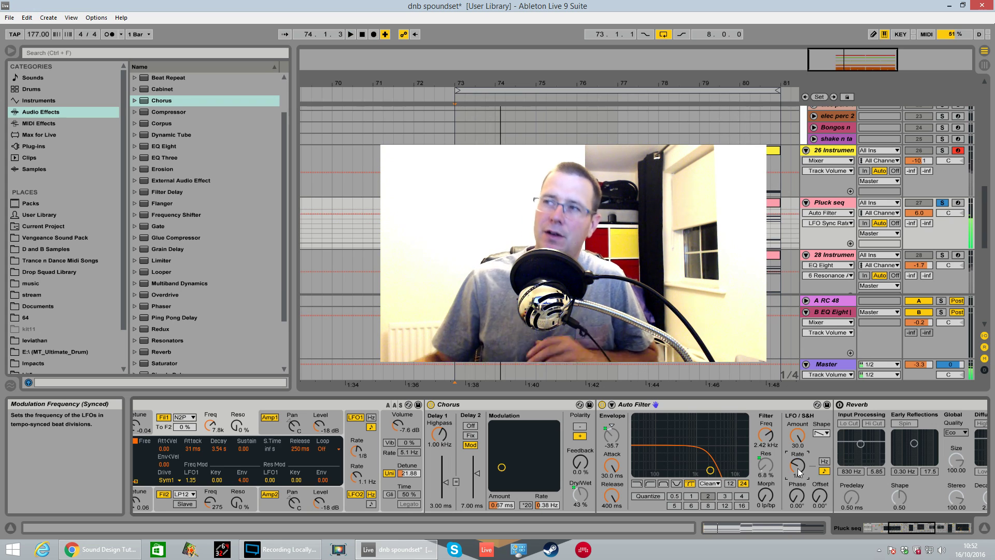
# Play the full mix with Pluck seq unsoloed, solo it again and lower its track volume to 1.2 dB.
pyautogui.click(942, 204)
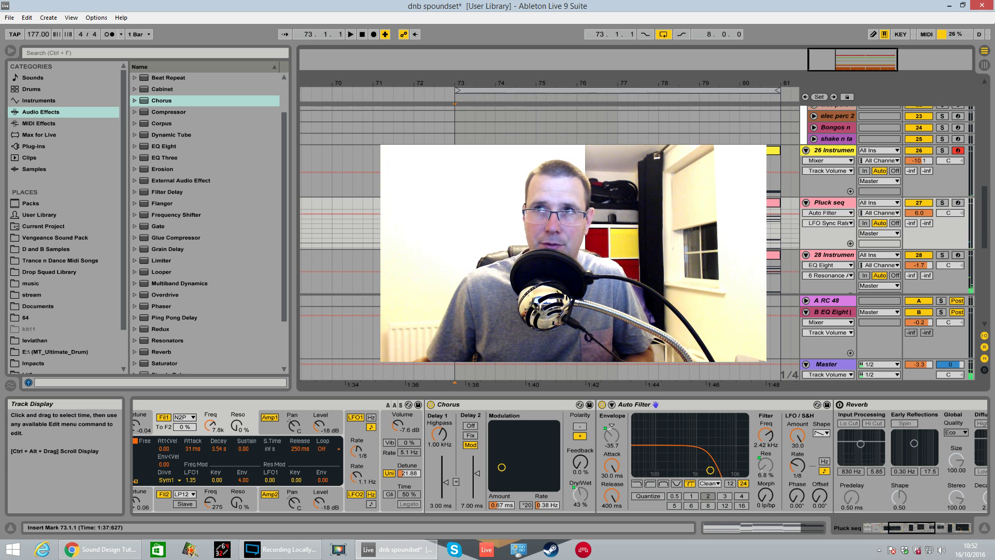
pyautogui.press('space')
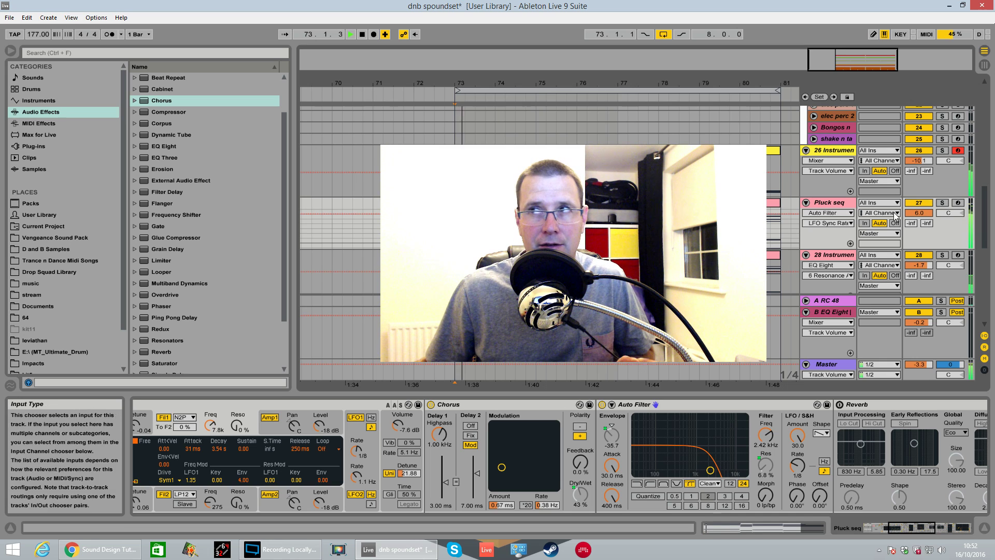
pyautogui.click(942, 203)
pyautogui.moveTo(919, 212); pyautogui.dragTo(919, 214)
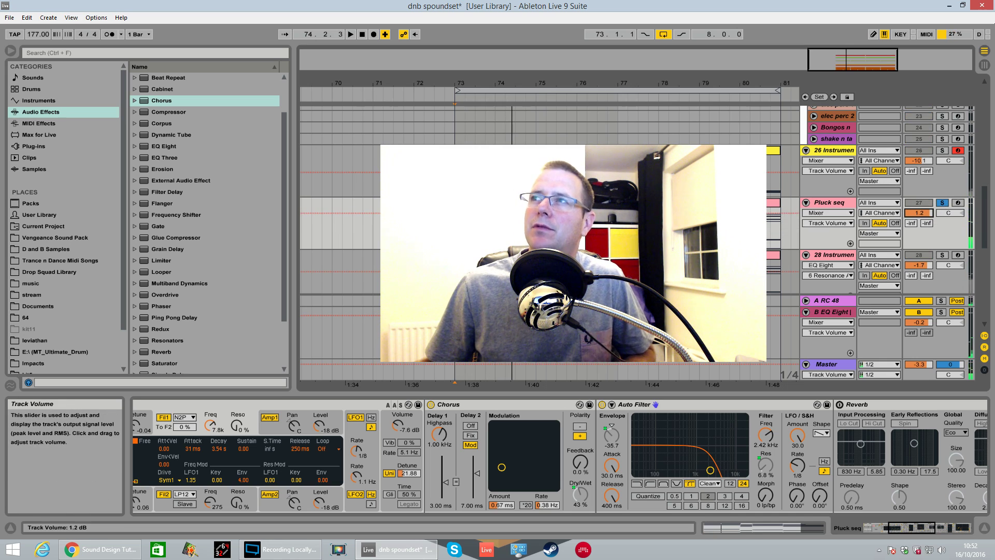
pyautogui.press('space')
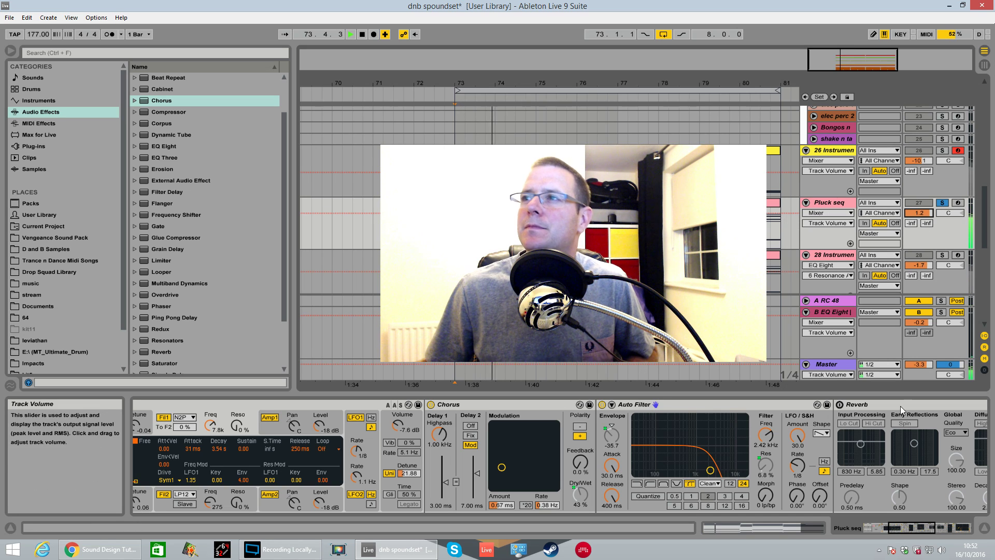
pyautogui.press('space')
# Show the Pluck seq rack's macro mappings and their minimum and maximum ranges.
pyautogui.moveTo(907, 527); pyautogui.dragTo(910, 527)
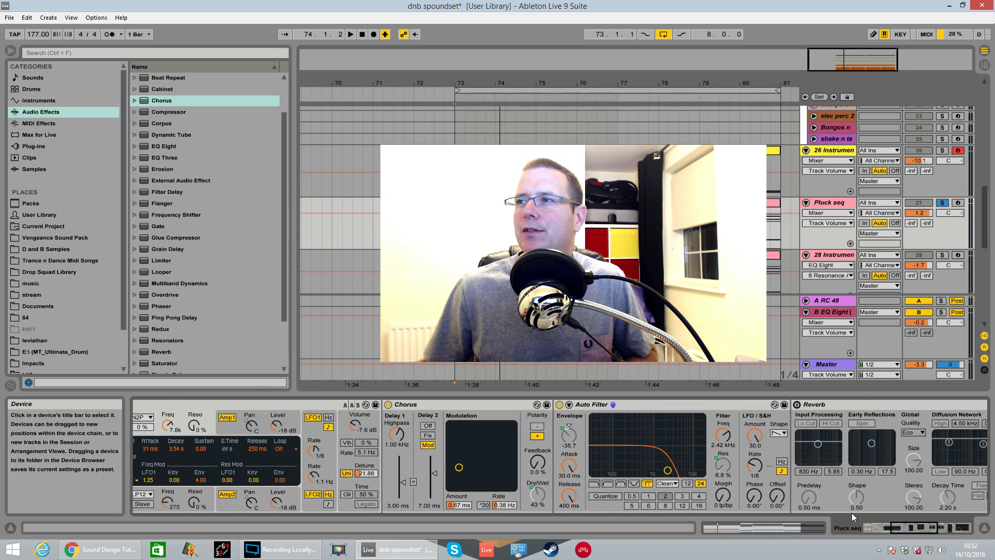
pyautogui.moveTo(890, 529); pyautogui.dragTo(867, 528)
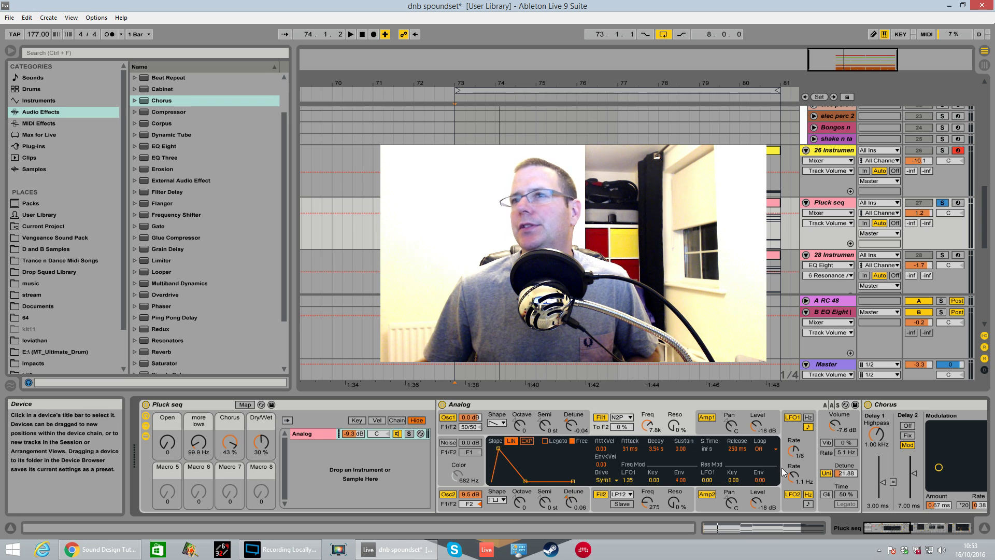
pyautogui.click(246, 403)
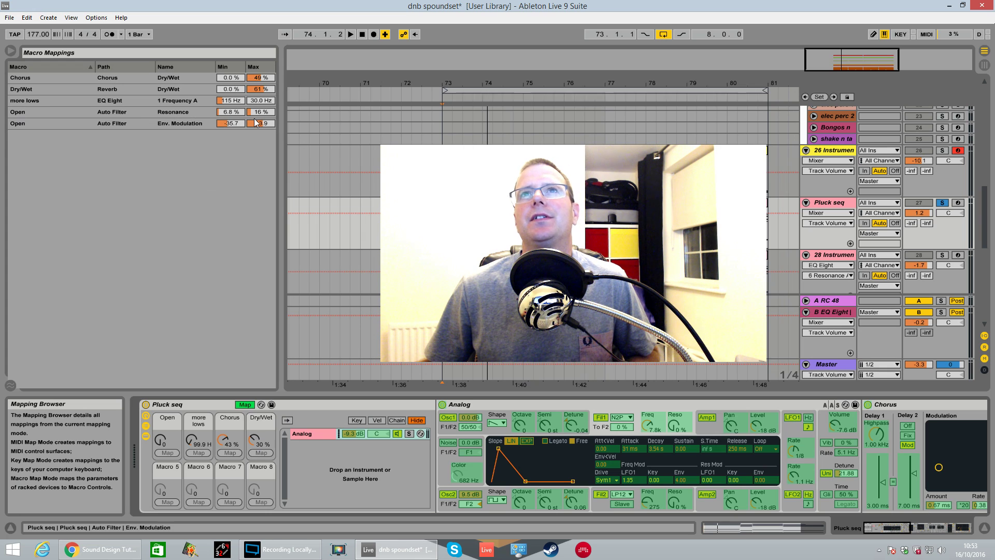
# Collapse the Chorus and Analog devices so the rack's macros and the Auto Filter are in view together.
pyautogui.moveTo(901, 527); pyautogui.dragTo(923, 532)
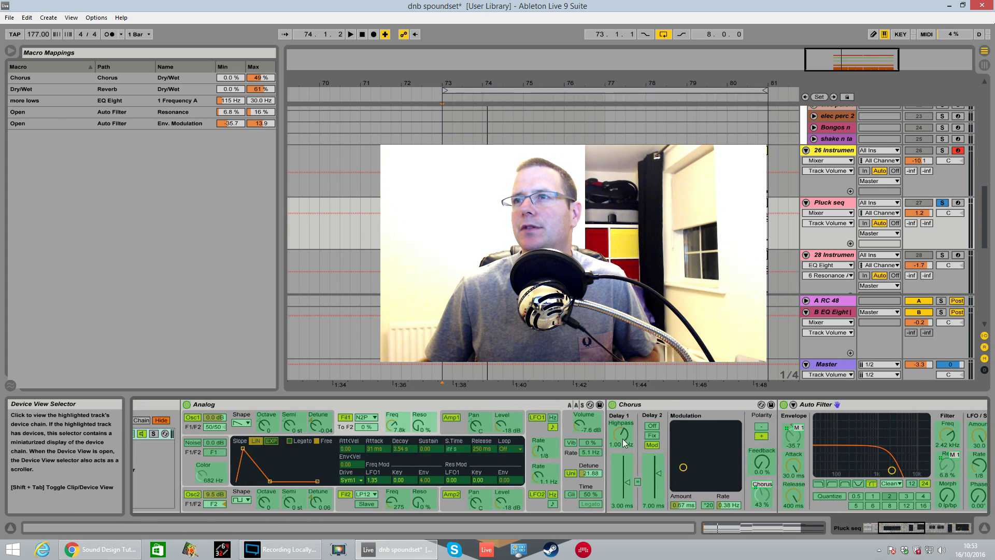
pyautogui.doubleClick(648, 404)
pyautogui.doubleClick(539, 407)
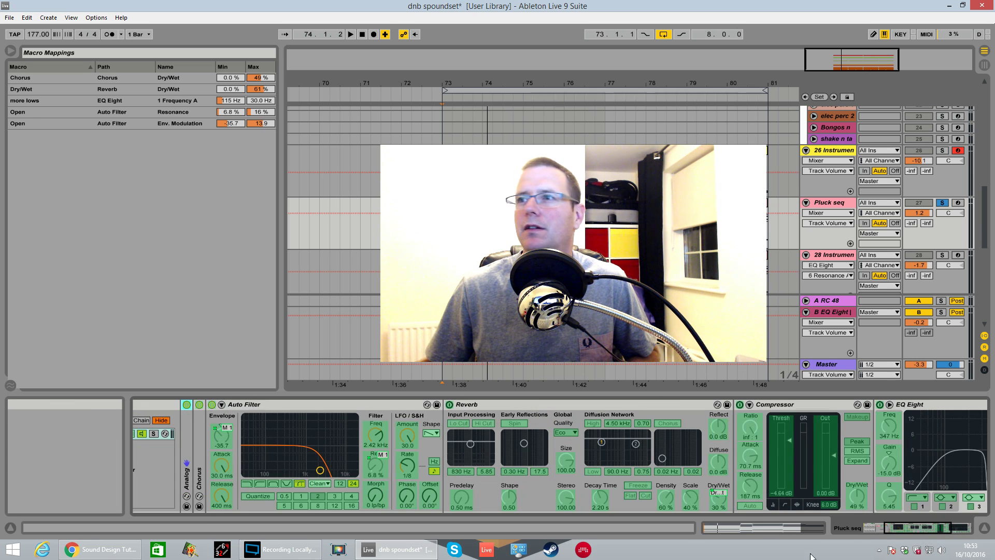
pyautogui.moveTo(906, 525); pyautogui.dragTo(875, 533)
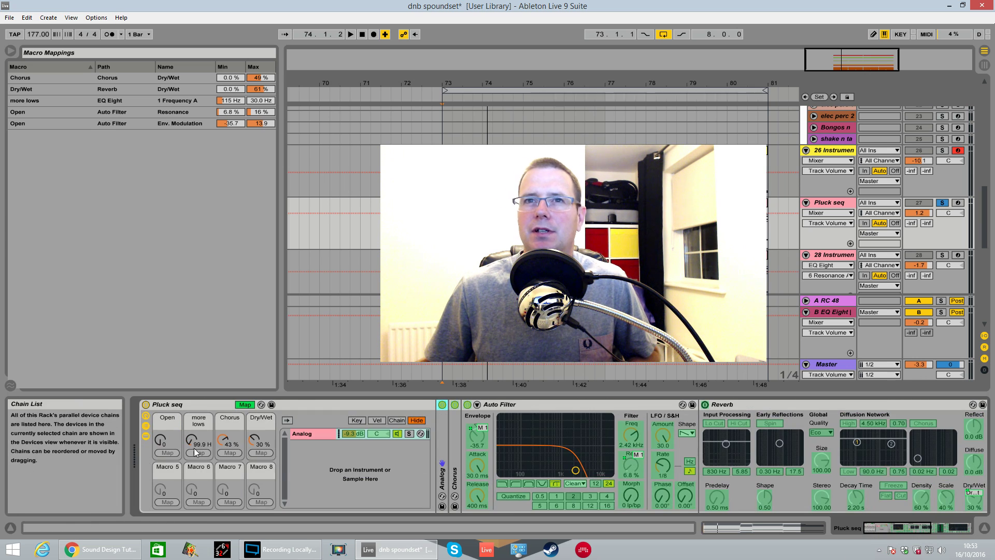
# Sweep the Open macro up to 127 and back to 0, and leave macro mapping mode.
pyautogui.click(161, 439)
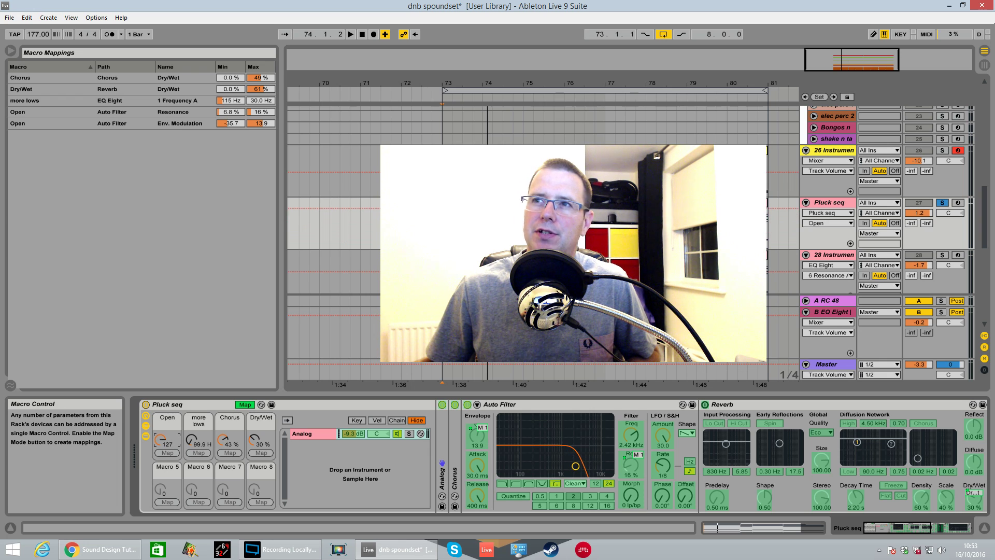
pyautogui.moveTo(160, 439); pyautogui.dragTo(161, 505)
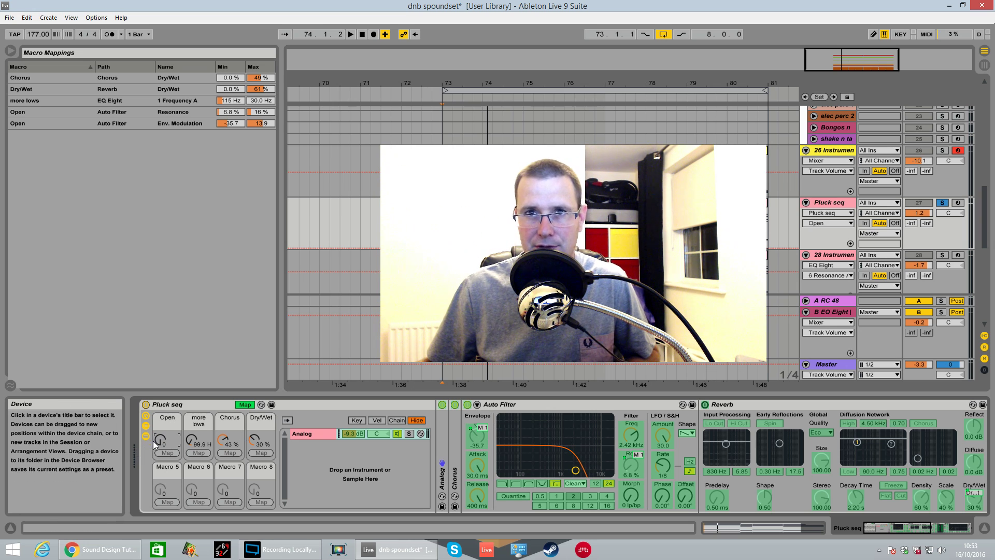
pyautogui.click(245, 405)
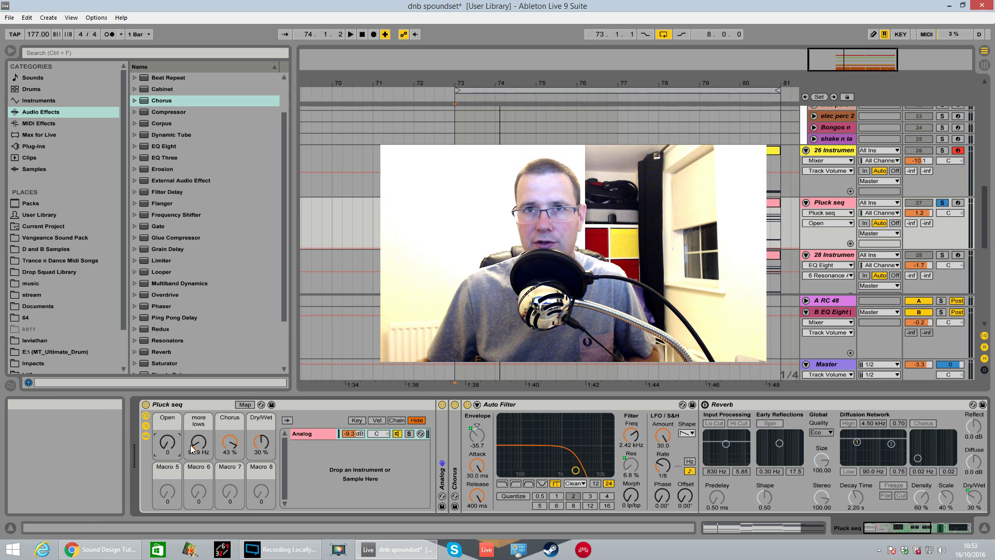
# Play the loop, raise the Open macro to 127 and set the Pluck seq track volume to 6.0 dB.
pyautogui.press('space')
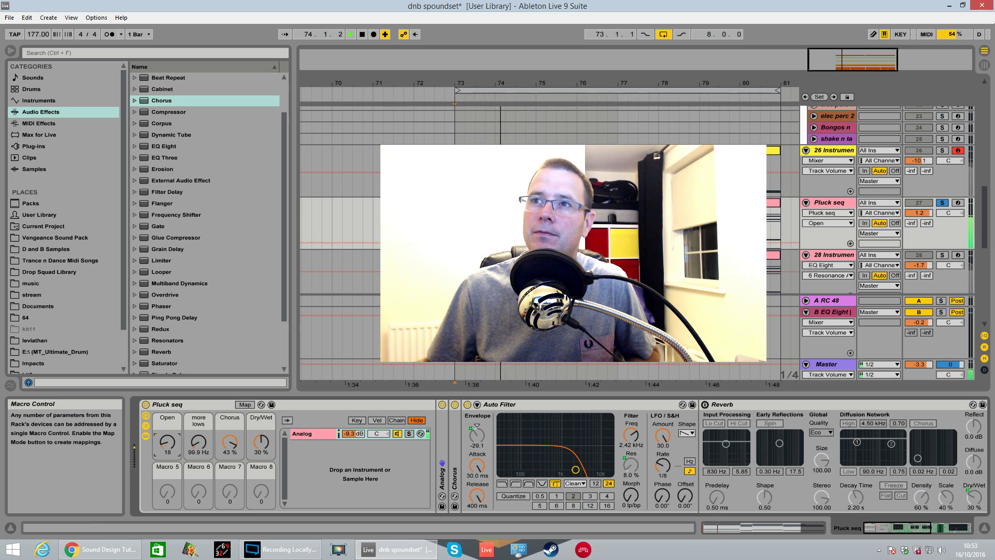
pyautogui.moveTo(167, 442); pyautogui.dragTo(167, 417)
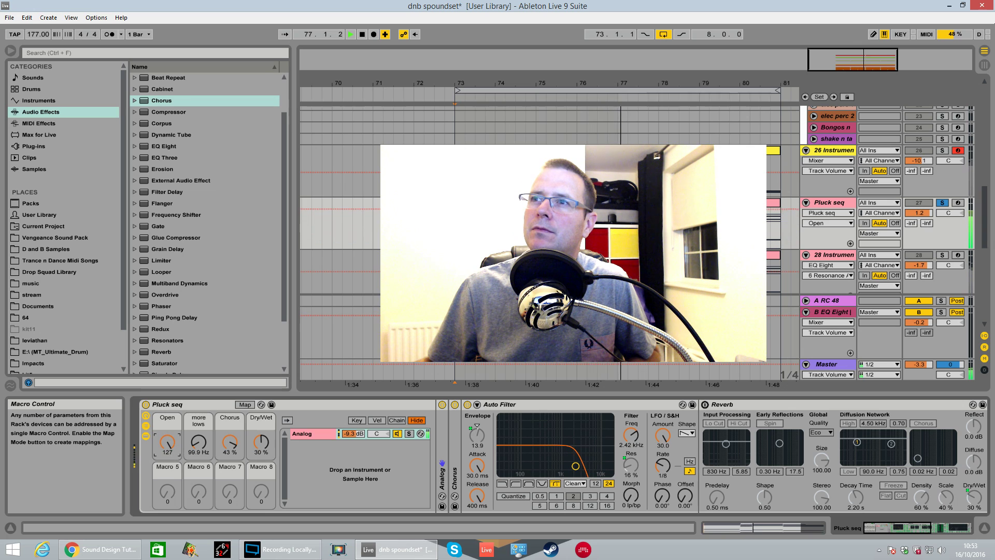
pyautogui.moveTo(919, 212); pyautogui.dragTo(919, 197)
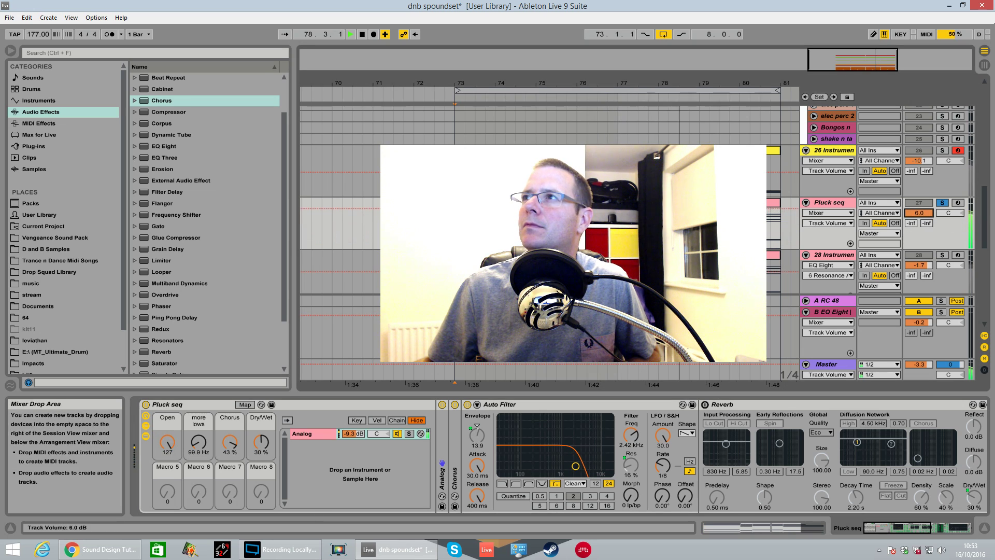
# Sweep the Open macro between its low end and 127 during playback, ending at 0, and stop the loop.
pyautogui.click(168, 442)
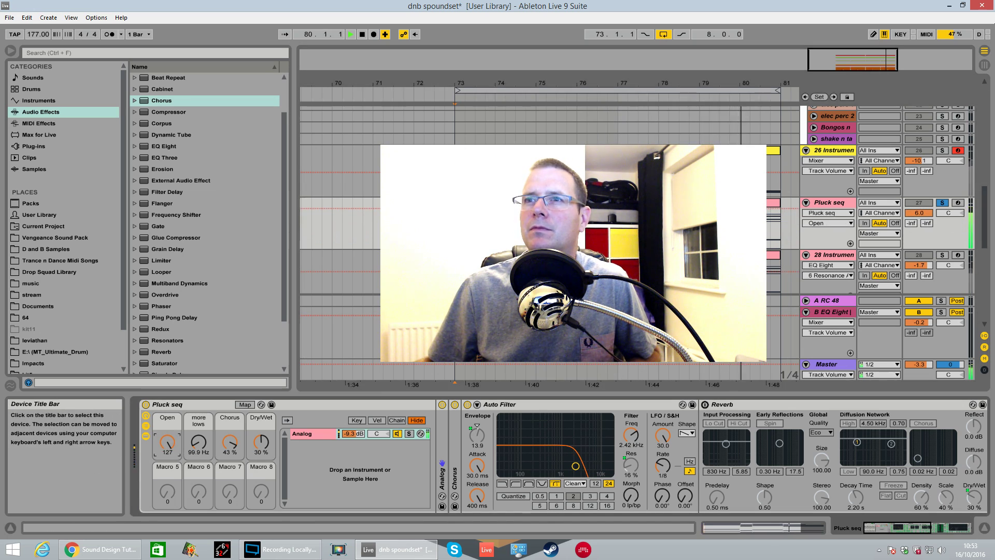
pyautogui.moveTo(167, 442); pyautogui.dragTo(168, 508)
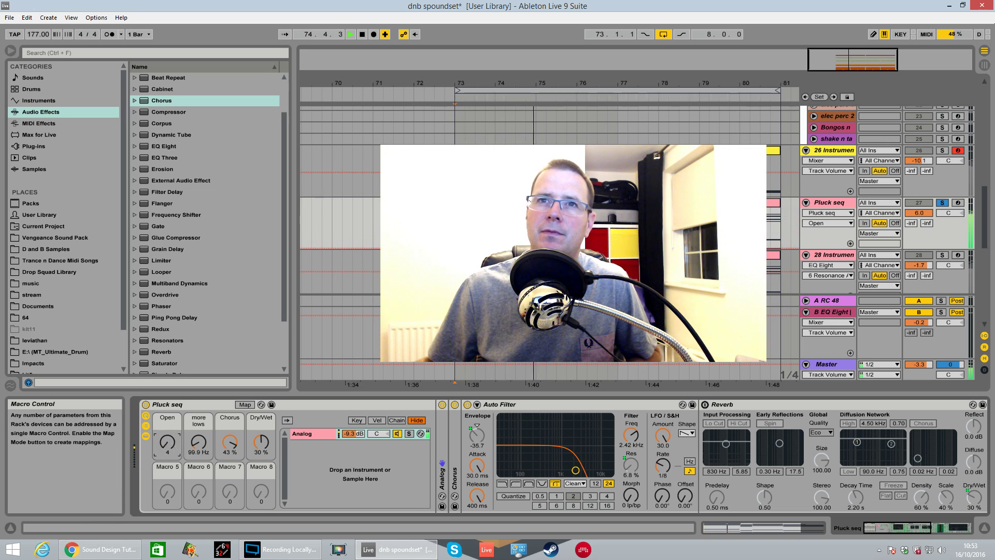
pyautogui.moveTo(168, 442); pyautogui.dragTo(167, 377)
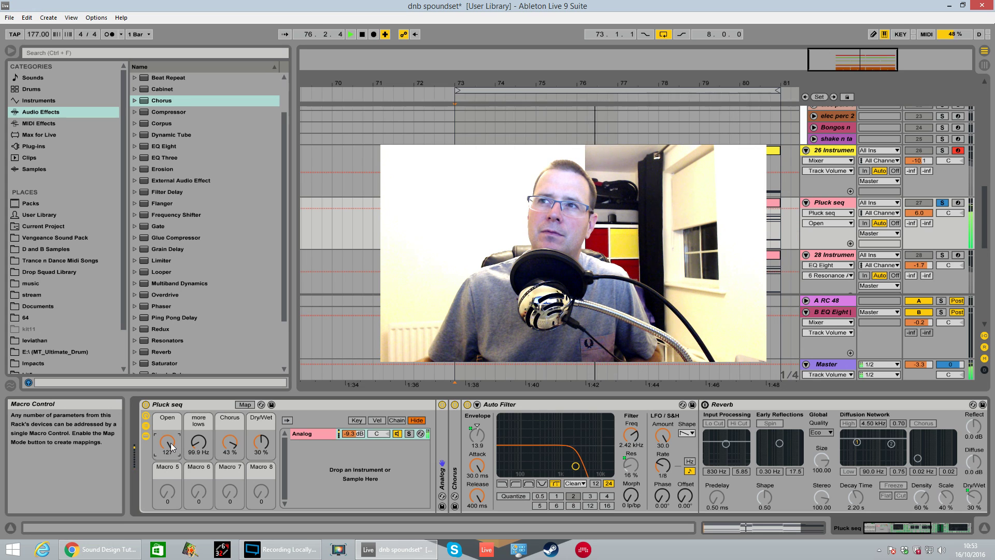
pyautogui.moveTo(171, 447); pyautogui.dragTo(171, 513)
pyautogui.press('space')
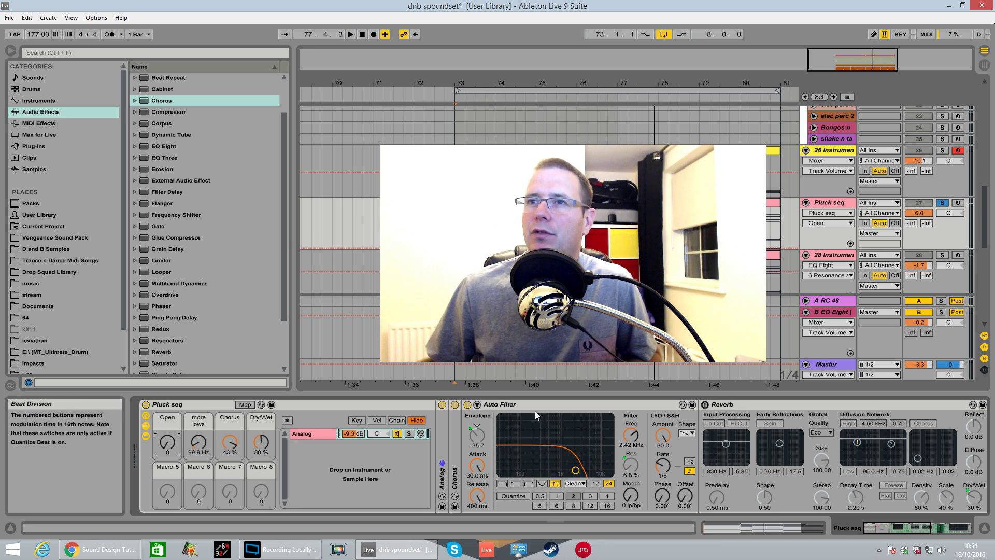
# Play the loop briefly and turn on the Compressor after the Reverb.
pyautogui.press('space')
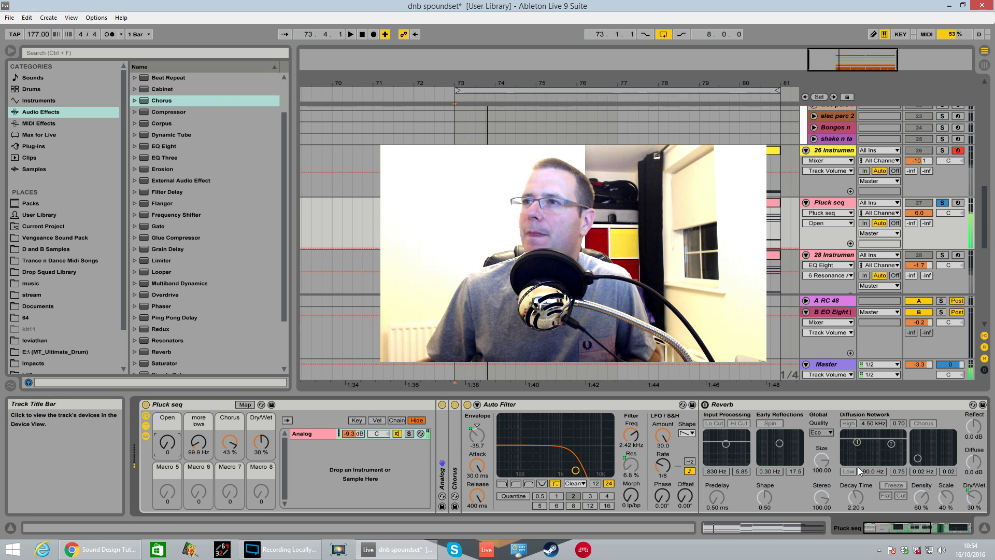
pyautogui.moveTo(895, 530); pyautogui.dragTo(912, 530)
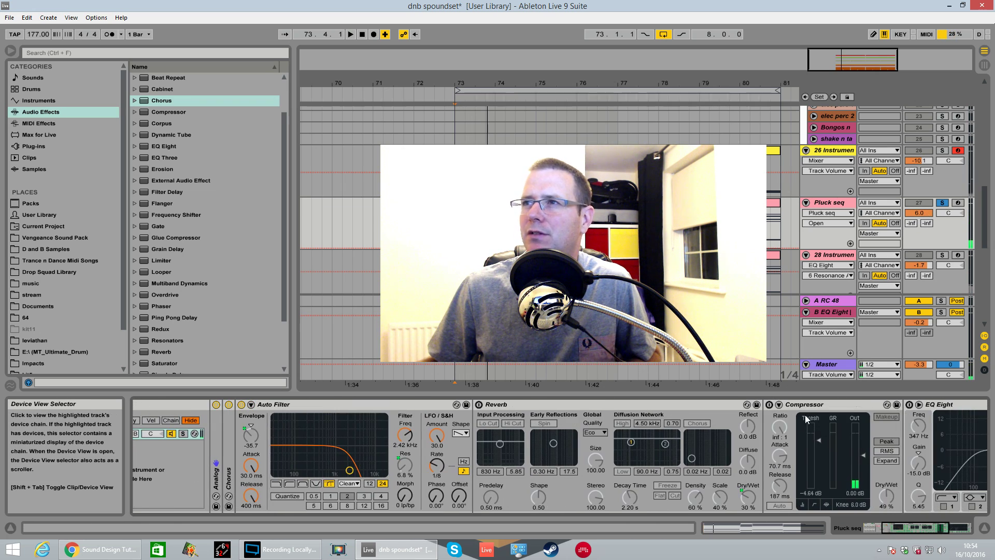
pyautogui.click(770, 410)
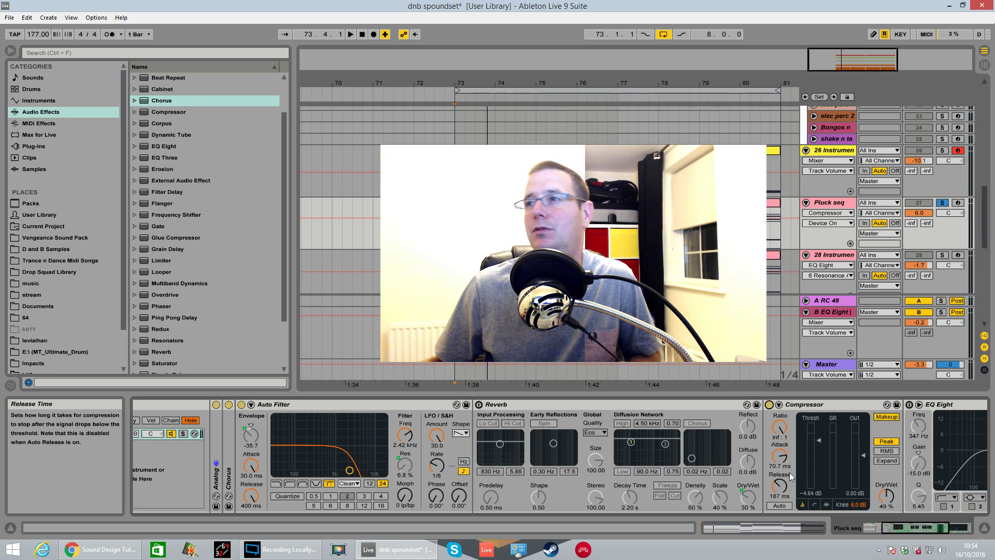
# During playback, lower the Compressor threshold to -10.9 dB and raise the Open macro to 127, and stop the loop.
pyautogui.press('space')
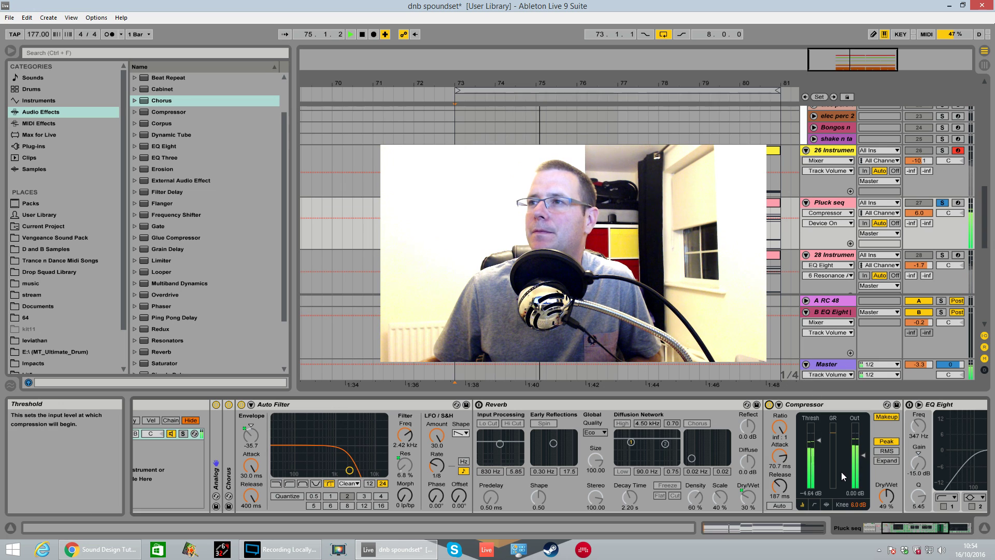
pyautogui.moveTo(818, 442); pyautogui.dragTo(819, 446)
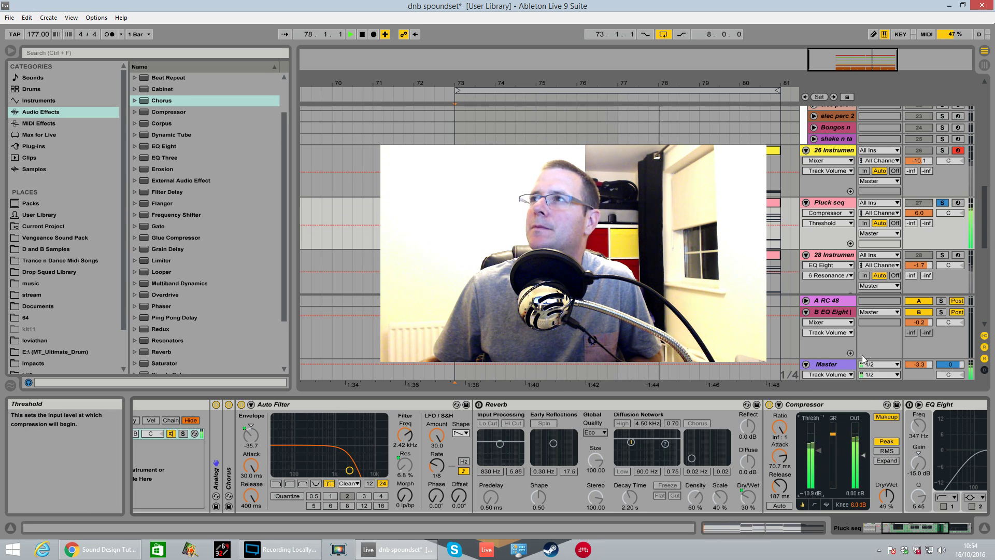
pyautogui.click(875, 528)
pyautogui.moveTo(167, 442); pyautogui.dragTo(171, 454)
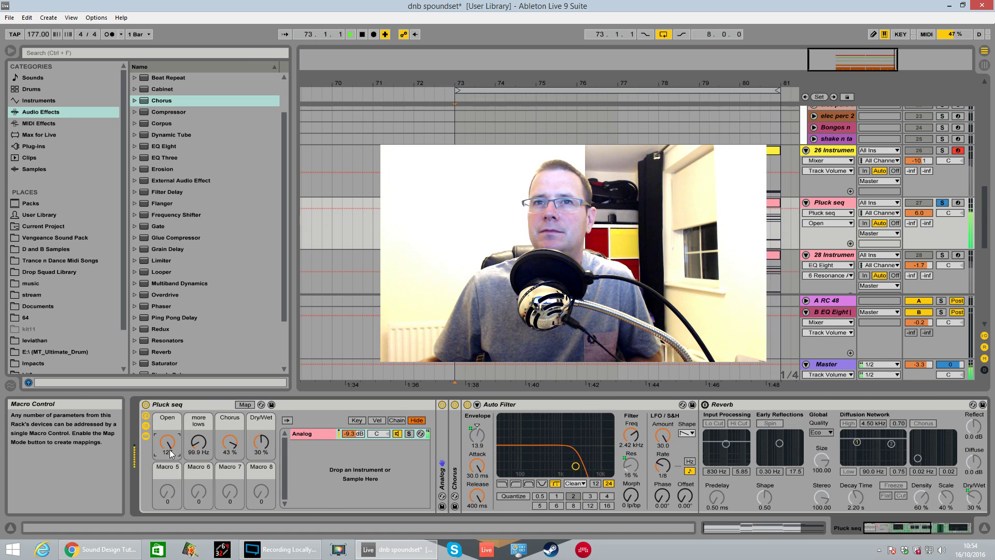
pyautogui.press('space')
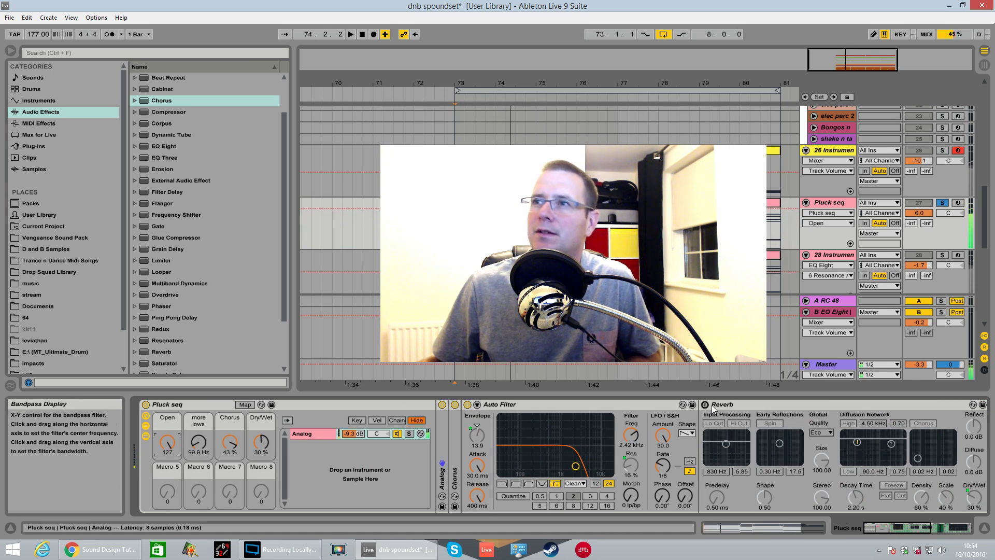
# Turn on the Reverb, set the Dry/Wet macro to about 31% and start the loop.
pyautogui.click(705, 404)
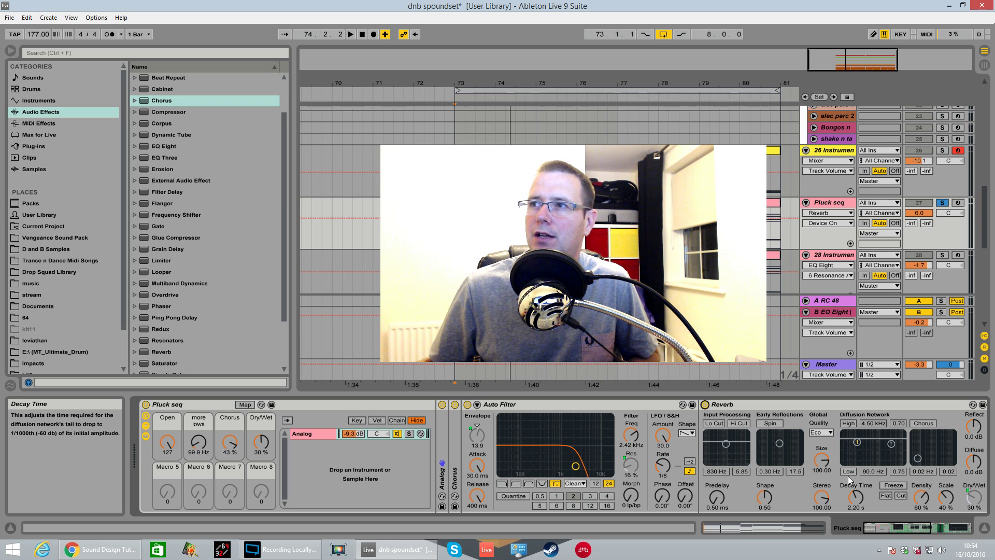
pyautogui.click(927, 527)
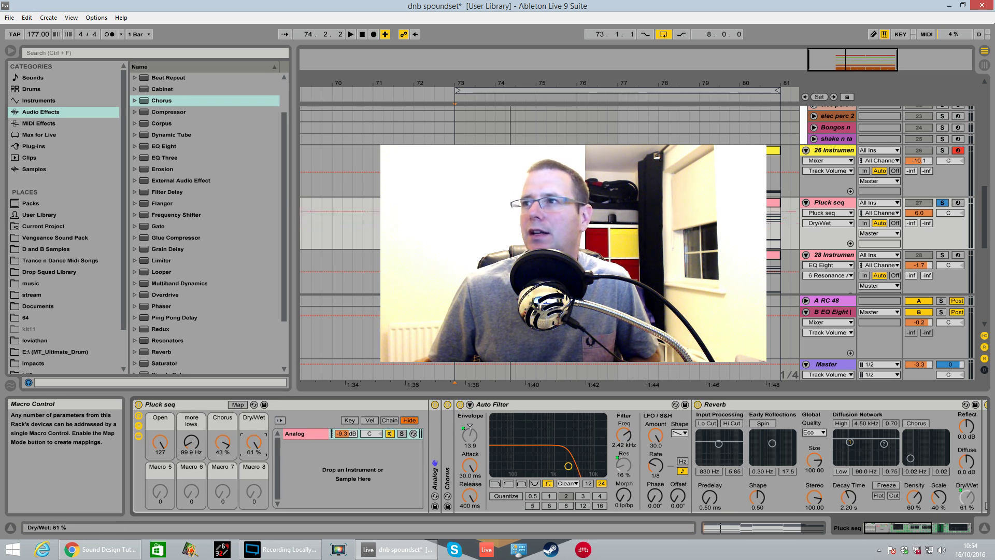
pyautogui.moveTo(254, 442); pyautogui.dragTo(254, 487)
pyautogui.press('space')
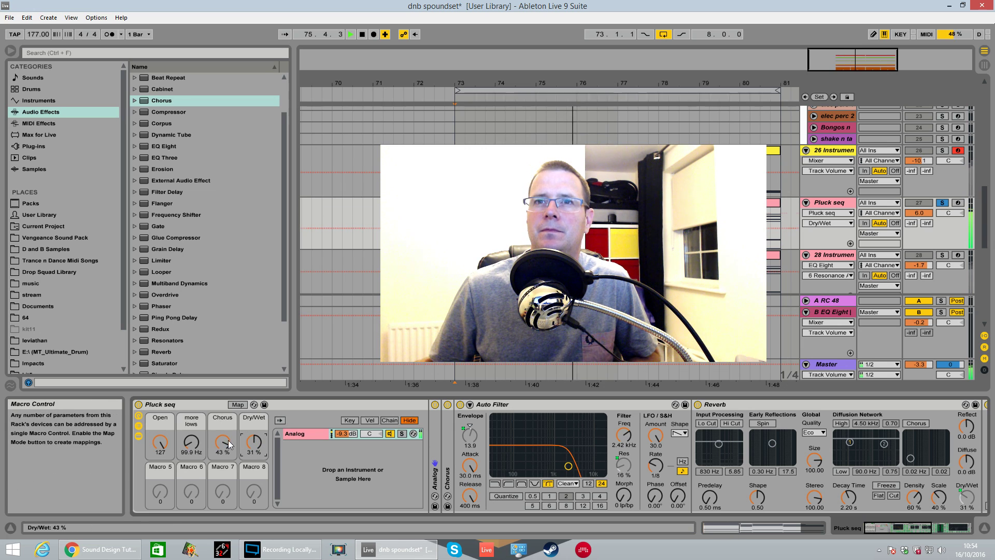
# Set the Chorus macro to 0%, Open to 29 and Dry/Wet to 33% during playback, and stop the loop.
pyautogui.moveTo(230, 444); pyautogui.dragTo(229, 476)
pyautogui.moveTo(161, 443); pyautogui.dragTo(161, 495)
pyautogui.moveTo(255, 448); pyautogui.dragTo(255, 436)
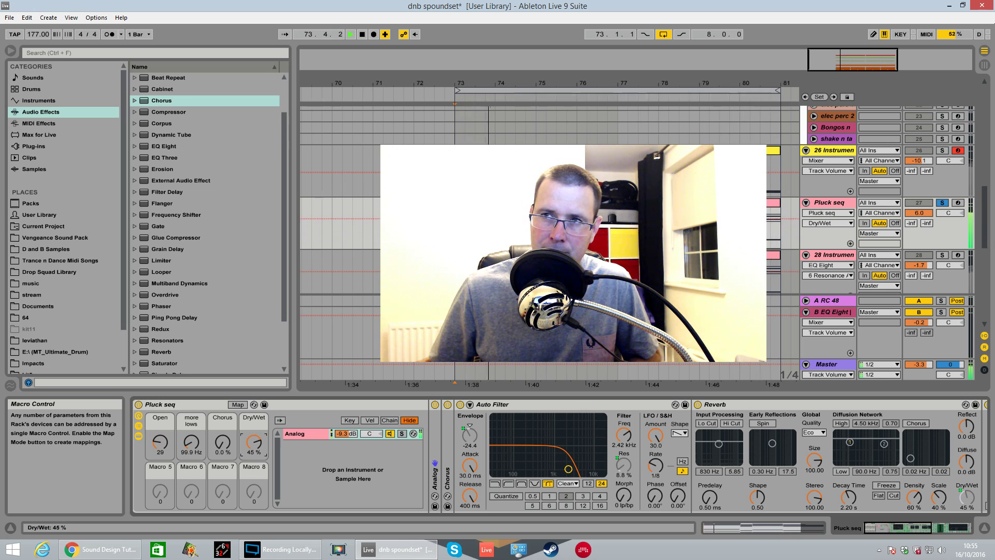
pyautogui.press('space')
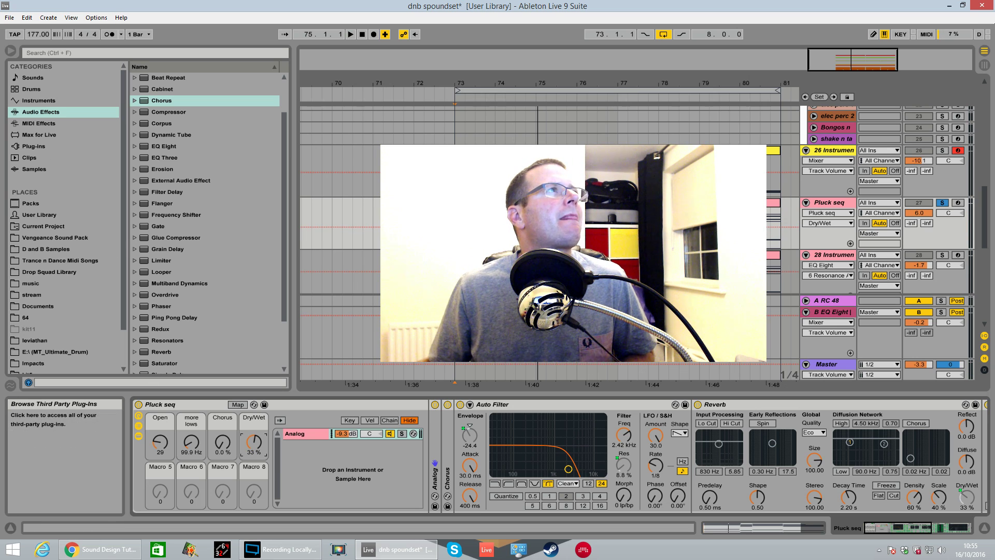
# Turn on the EQ Eight after the Compressor.
pyautogui.moveTo(870, 529); pyautogui.dragTo(915, 533)
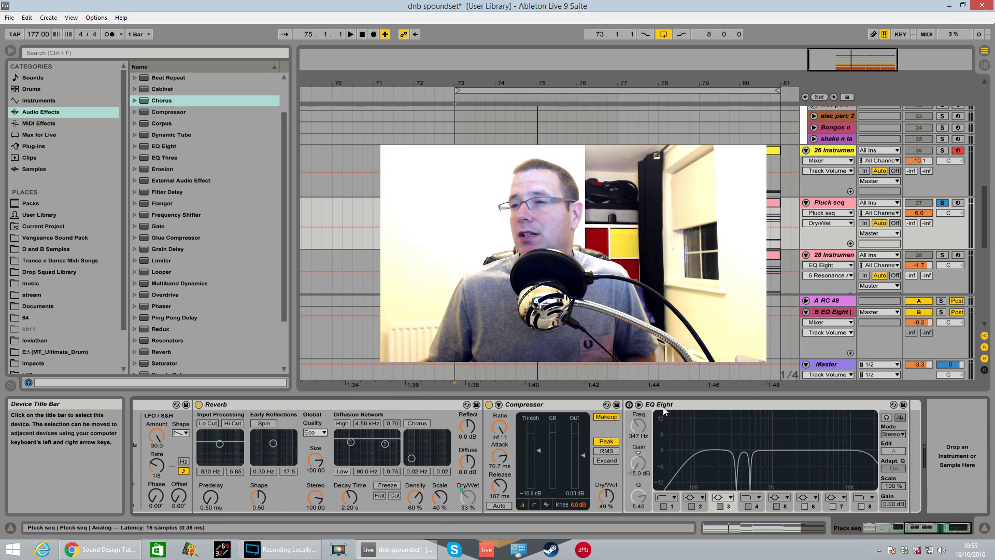
pyautogui.click(629, 405)
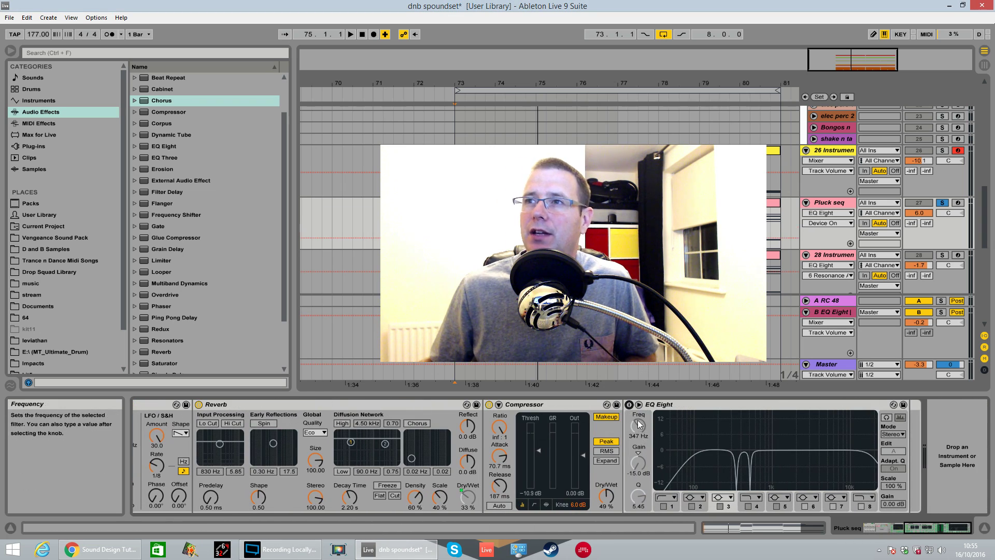
pyautogui.click(629, 405)
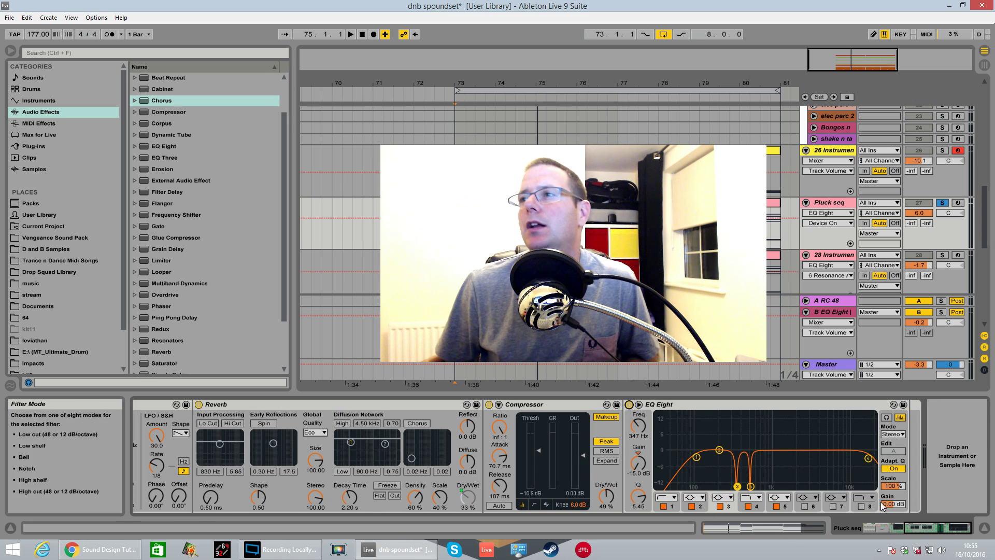
# Fold the Auto Filter and Reverb devices in the rack's chain.
pyautogui.click(786, 533)
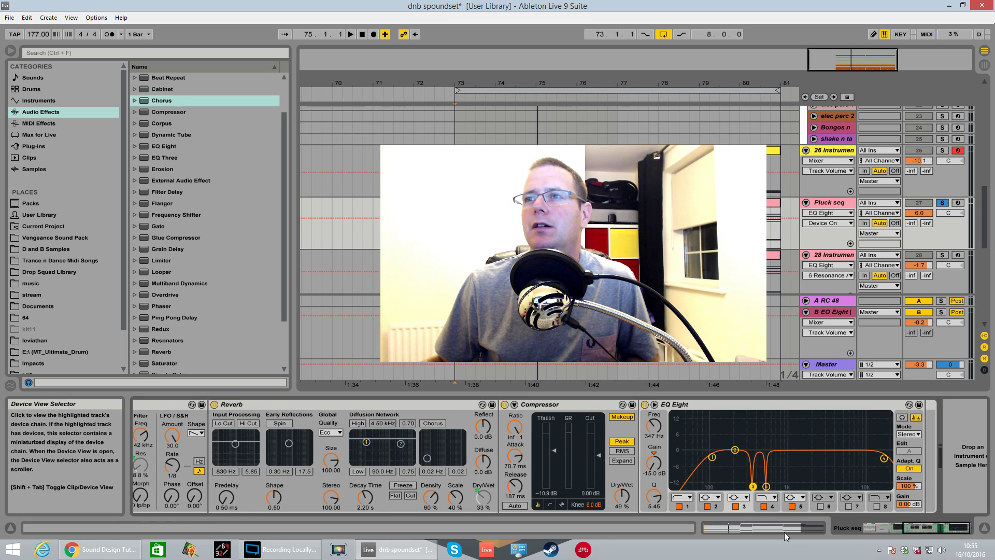
pyautogui.click(912, 531)
pyautogui.doubleClick(558, 407)
pyautogui.doubleClick(559, 405)
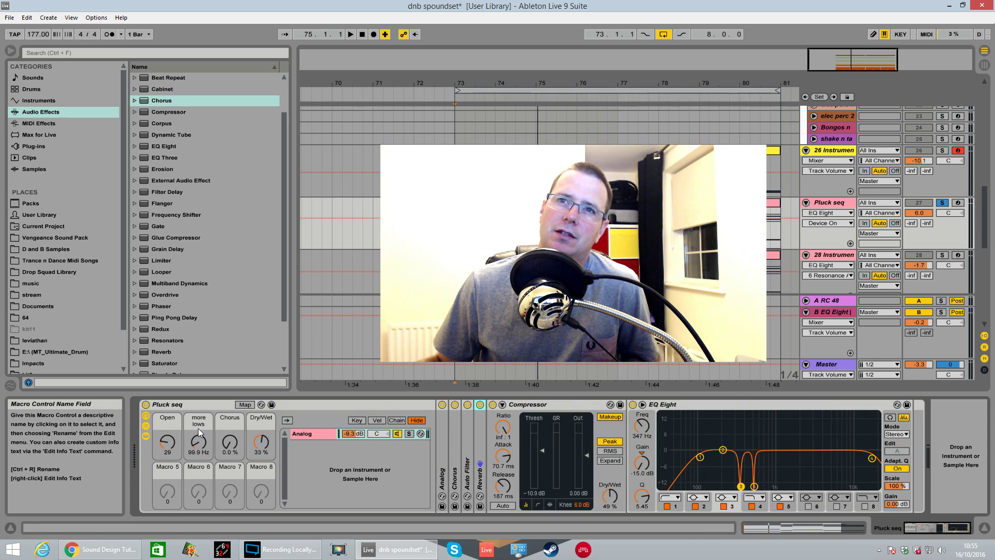
# Enter macro mapping mode and lower the more lows macro to 115 Hz and the Open macro to 0.
pyautogui.click(245, 404)
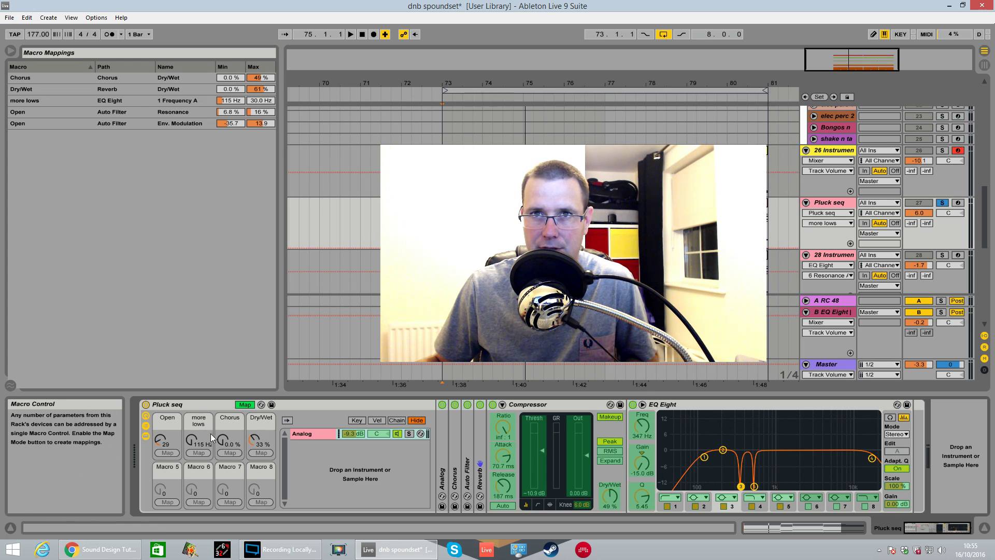
pyautogui.moveTo(194, 444)
pyautogui.mouseDown()
pyautogui.moveTo(195, 424)
pyautogui.moveTo(191, 447)
pyautogui.mouseUp()
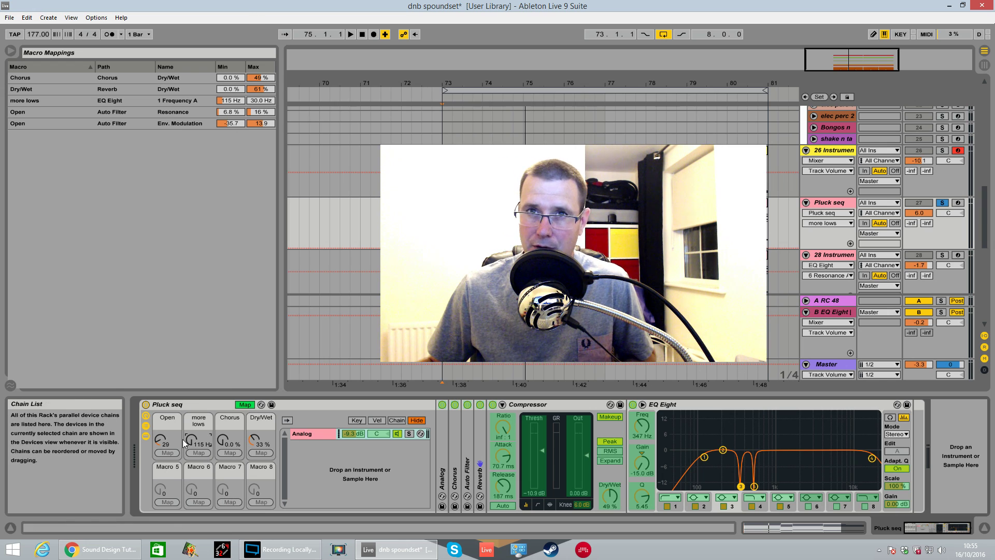
pyautogui.moveTo(166, 439); pyautogui.dragTo(166, 461)
# Play the loop, raise the more lows macro to its 30 Hz end and Open to 127, and stop playback.
pyautogui.press('space')
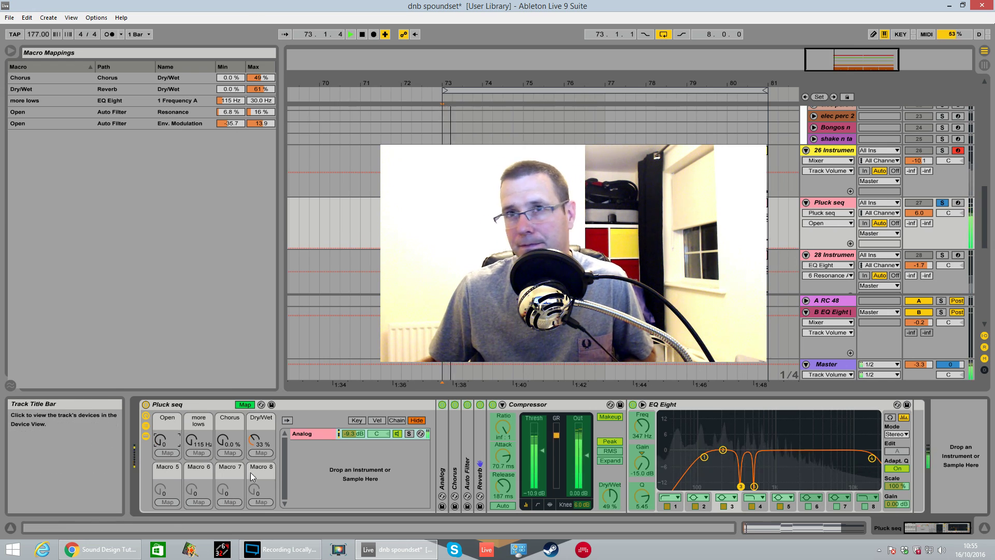
pyautogui.moveTo(198, 439); pyautogui.dragTo(198, 472)
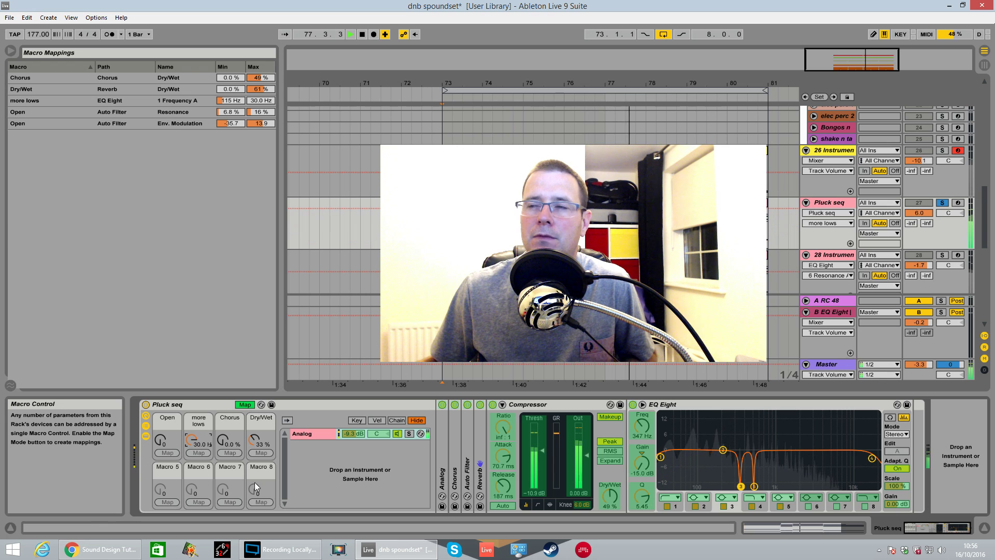
pyautogui.moveTo(161, 441); pyautogui.dragTo(161, 393)
pyautogui.press('space')
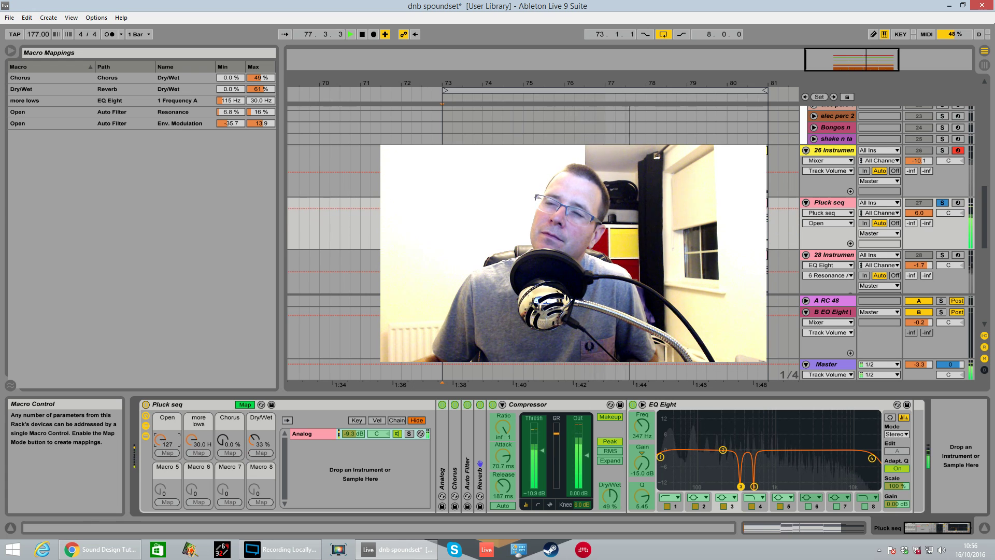
pyautogui.press('space')
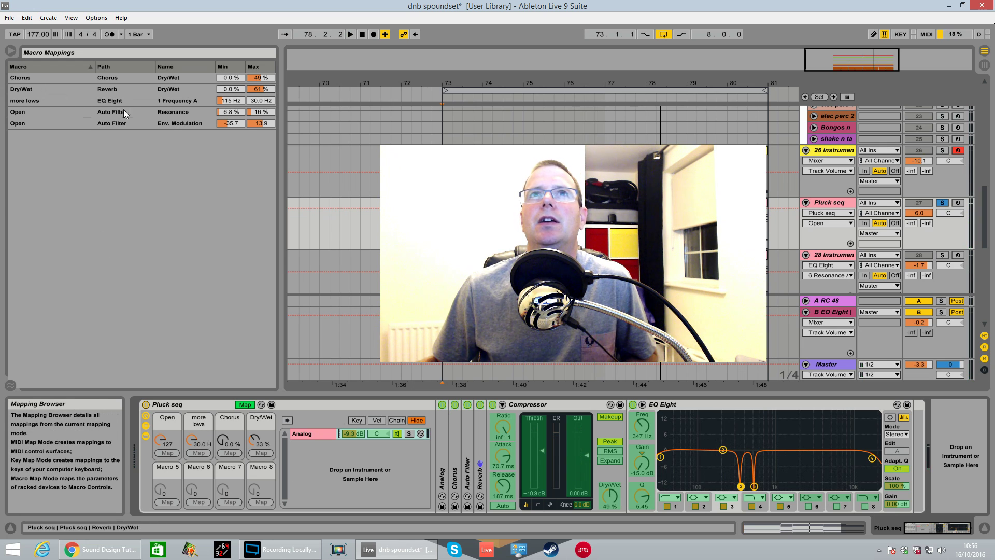
# Try maximums of 43.7 and 127 for the Open macro's Env. Modulation mapping during playback, and restore it to 13.9.
pyautogui.click(260, 123)
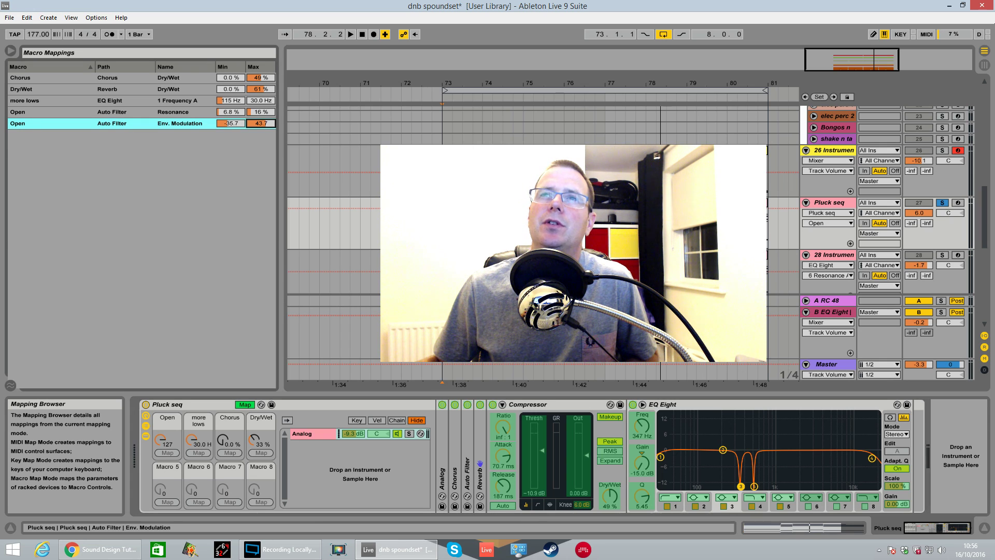
pyautogui.press('space')
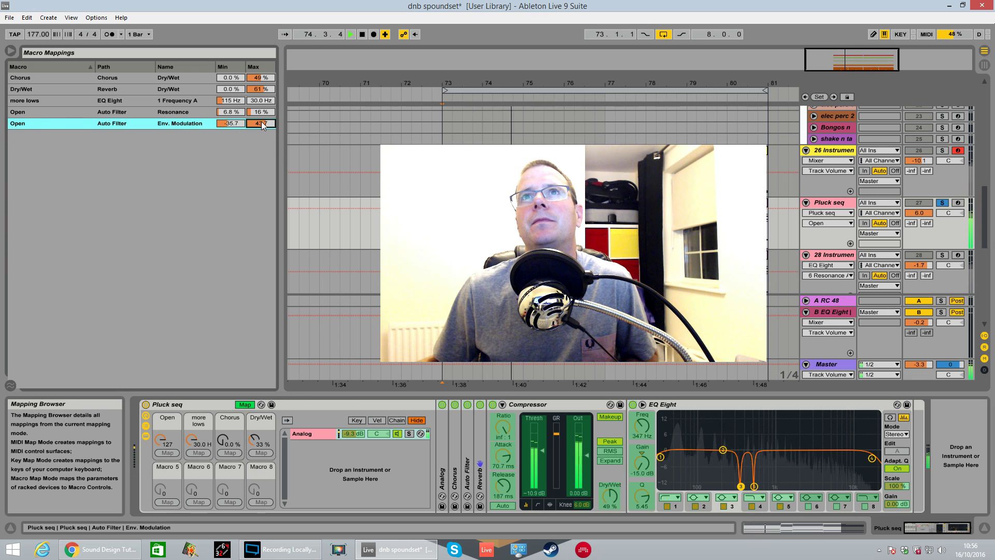
pyautogui.hotkey('ctrl', 'z')
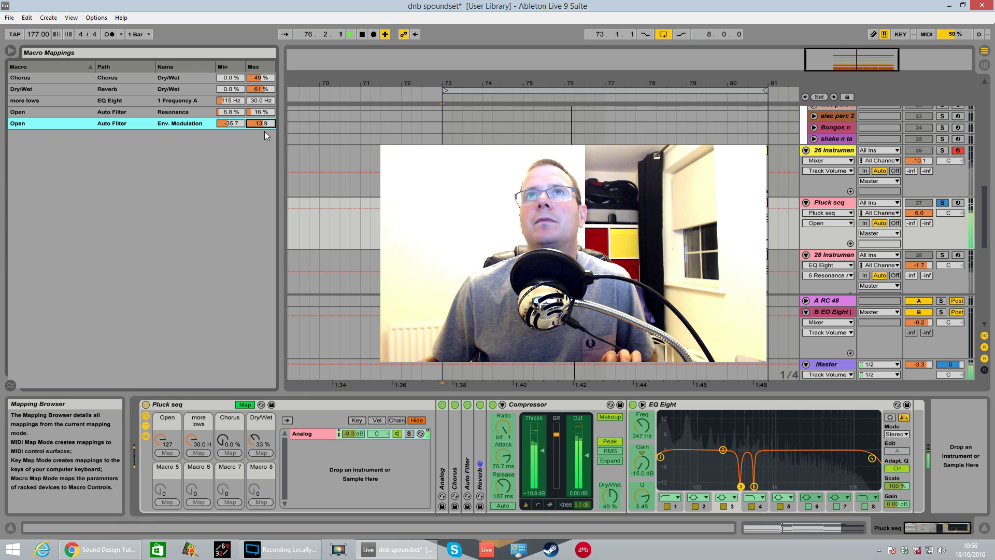
pyautogui.moveTo(270, 124); pyautogui.dragTo(270, 77)
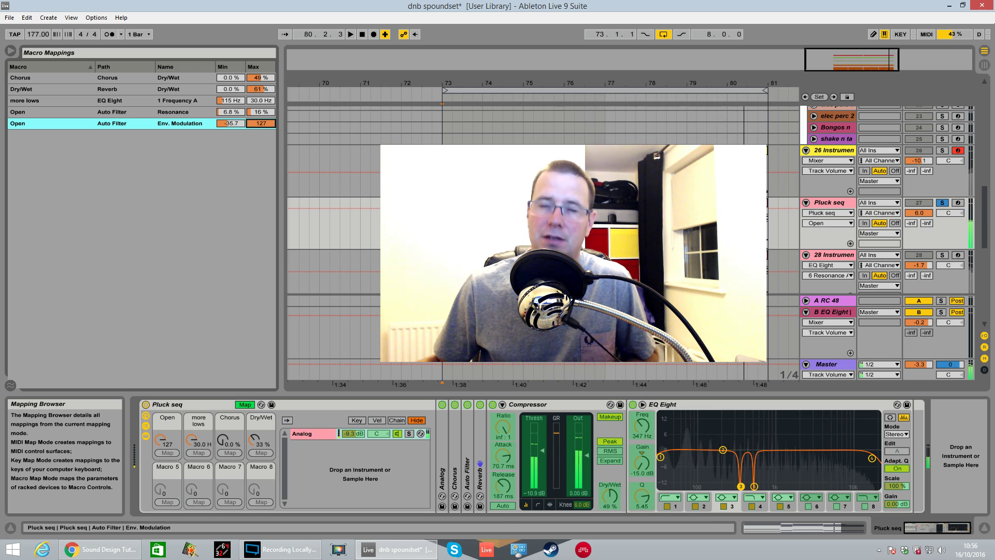
pyautogui.moveTo(270, 78); pyautogui.dragTo(264, 128)
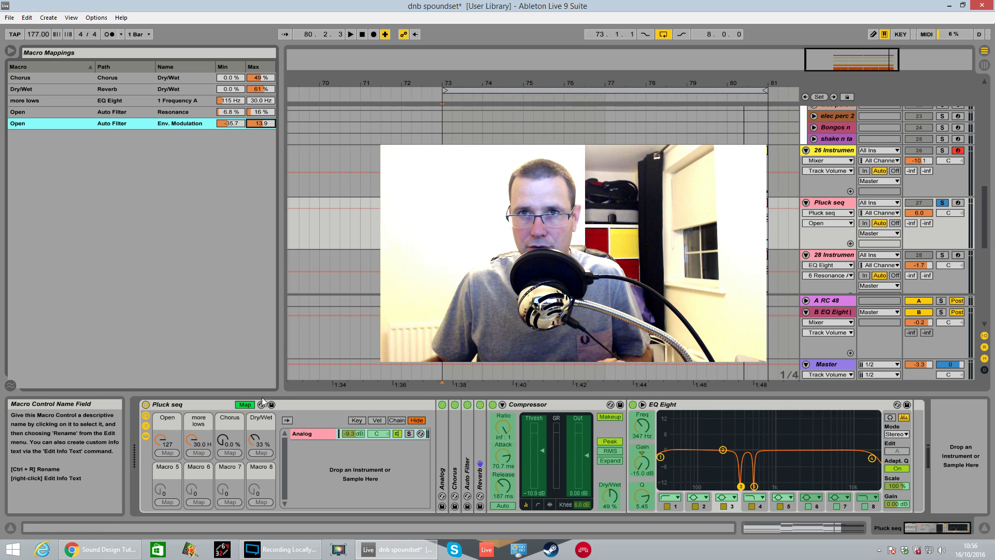
# Set the Open macro to 0 and more lows to 111 Hz, and leave macro mapping mode.
pyautogui.click(167, 438)
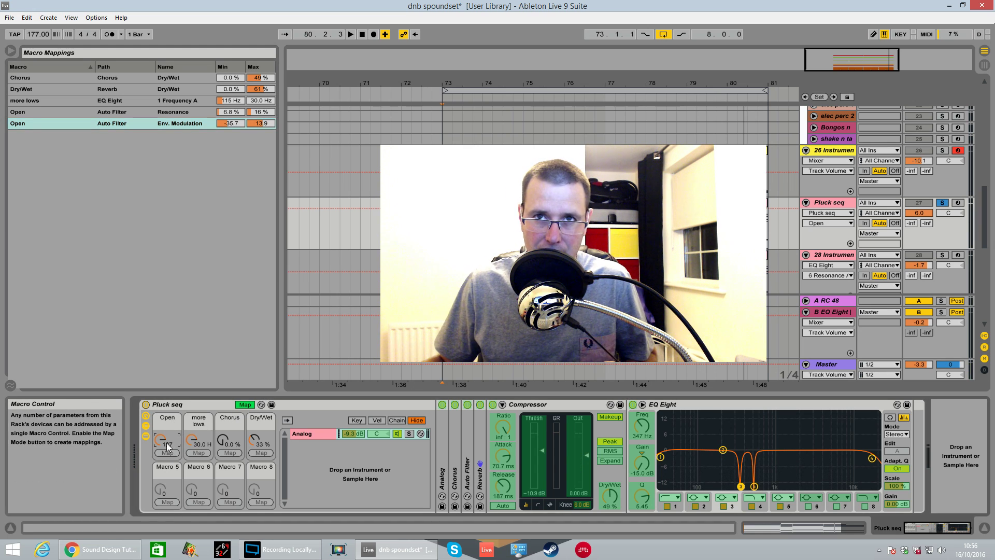
pyautogui.moveTo(166, 443); pyautogui.dragTo(167, 513)
pyautogui.moveTo(192, 448); pyautogui.dragTo(209, 438)
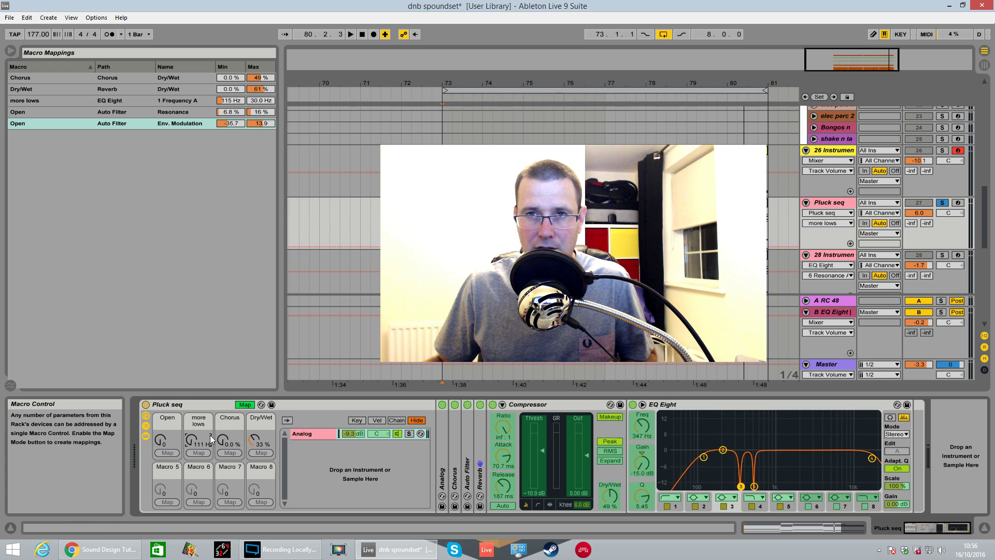
pyautogui.click(245, 404)
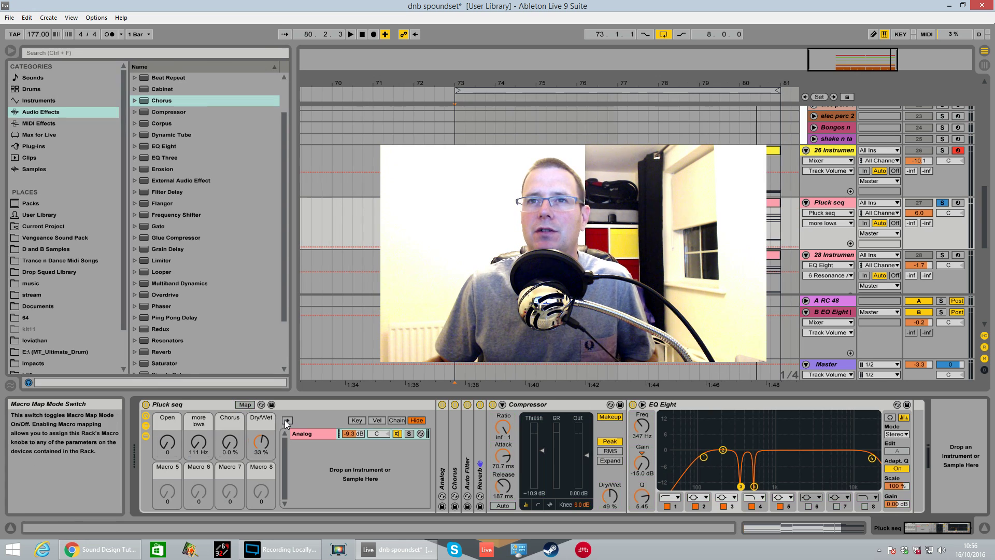
# Unfold the Analog instrument and inspect its Filter 1, LFO and Amp1 settings.
pyautogui.click(325, 436)
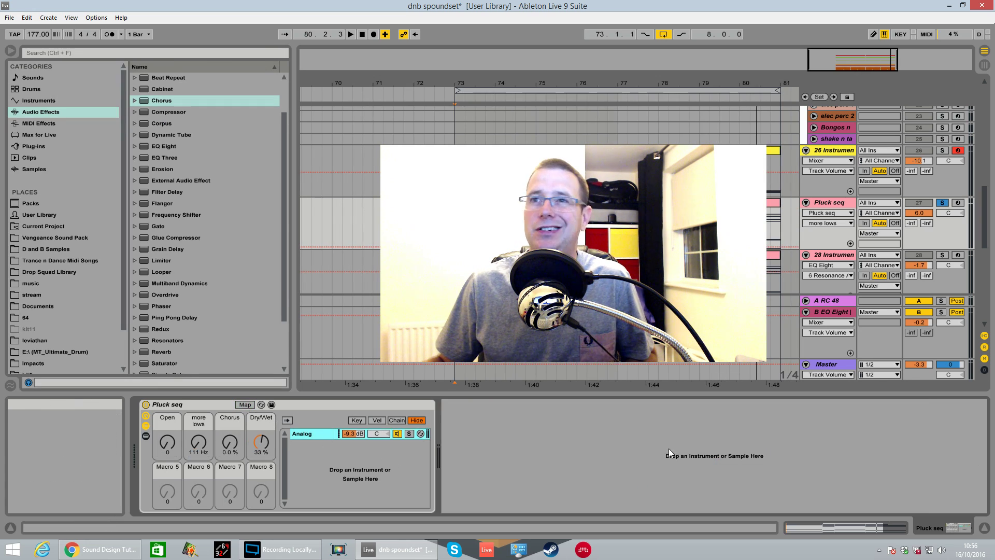
pyautogui.click(314, 435)
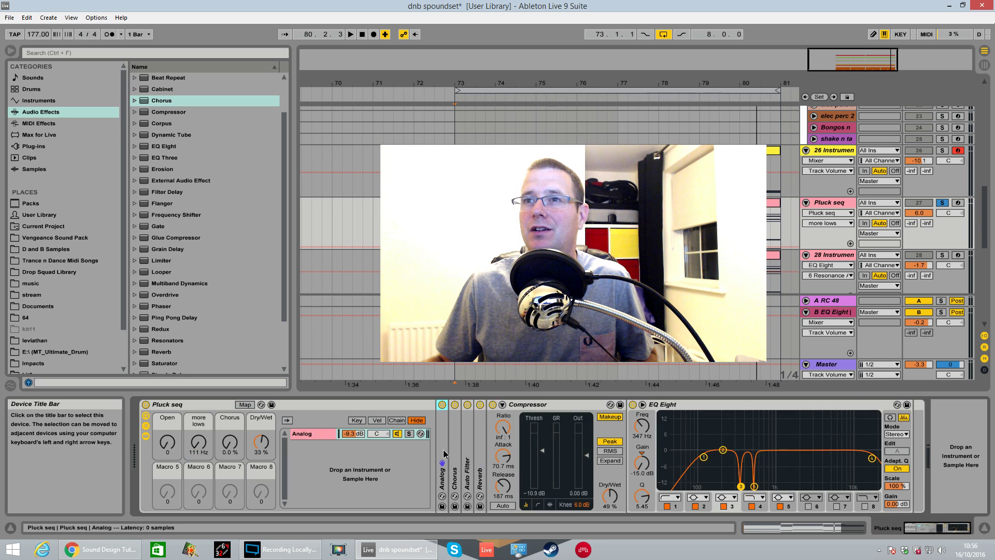
pyautogui.click(542, 455)
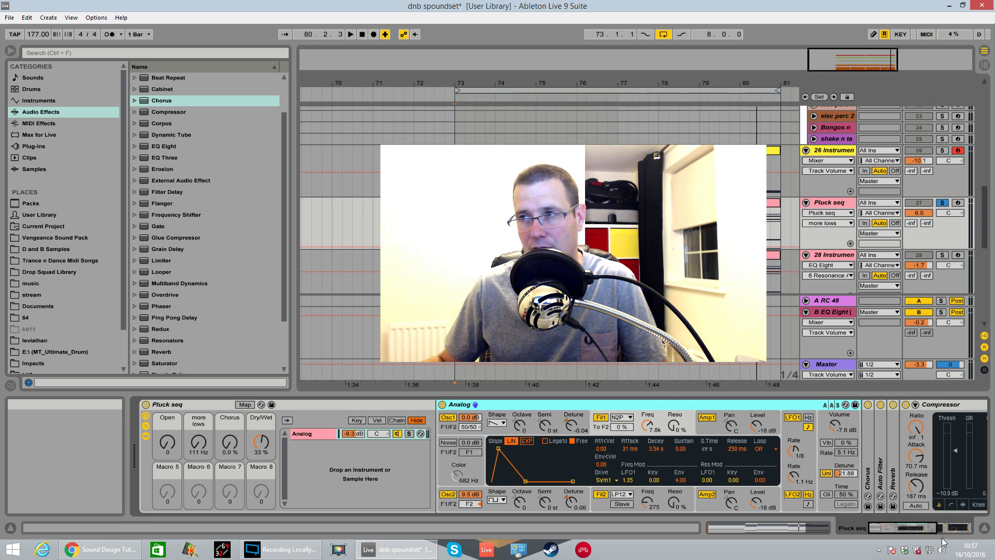
pyautogui.moveTo(916, 527); pyautogui.dragTo(838, 533)
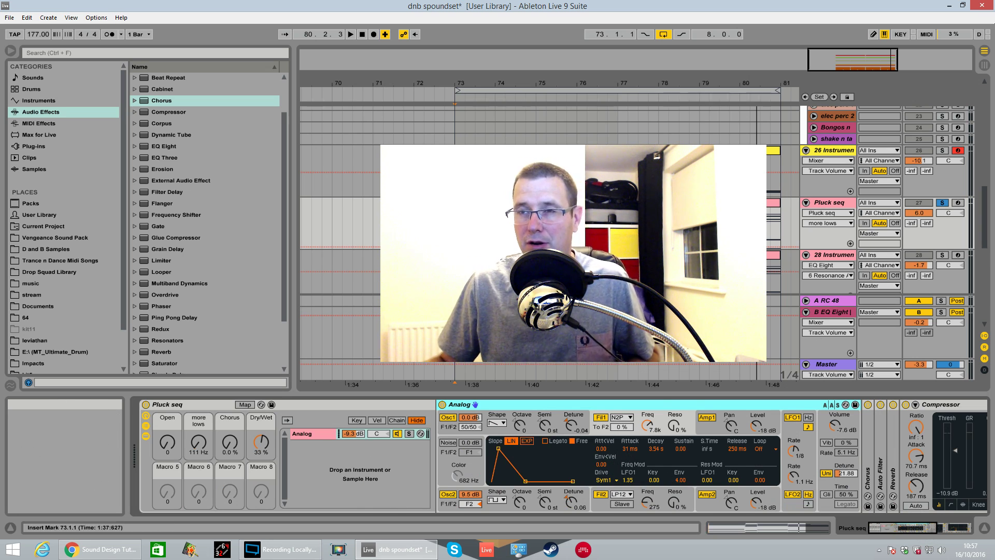
pyautogui.press('space')
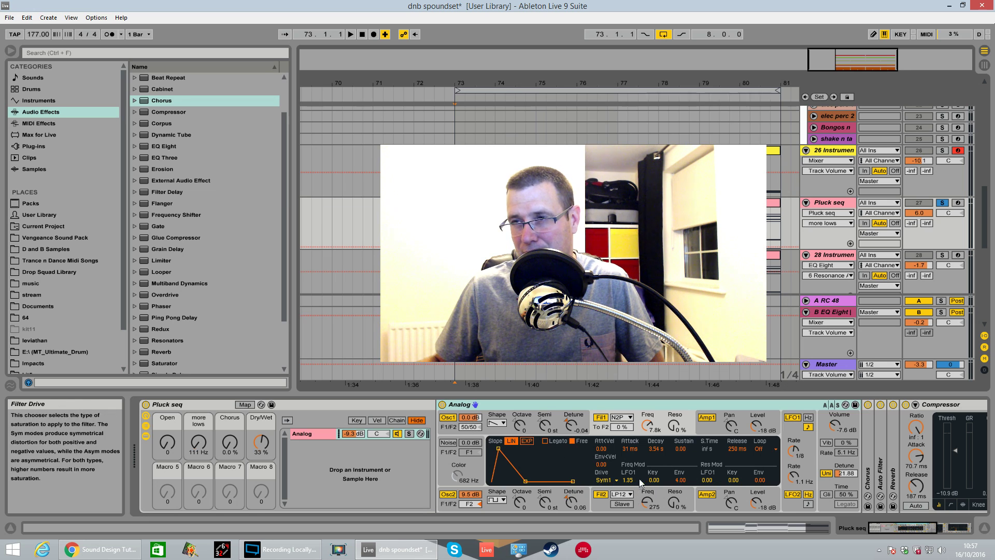
pyautogui.click(791, 444)
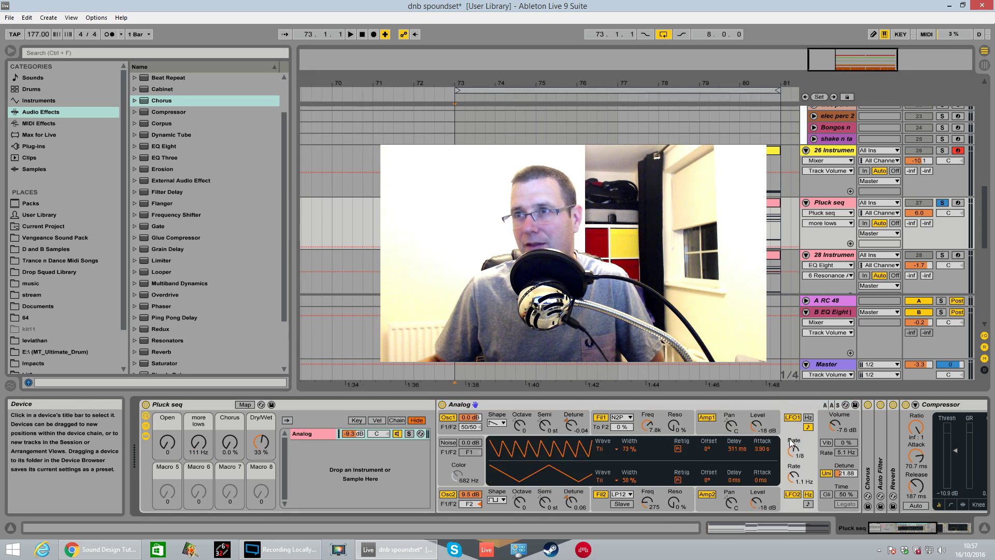
pyautogui.click(717, 428)
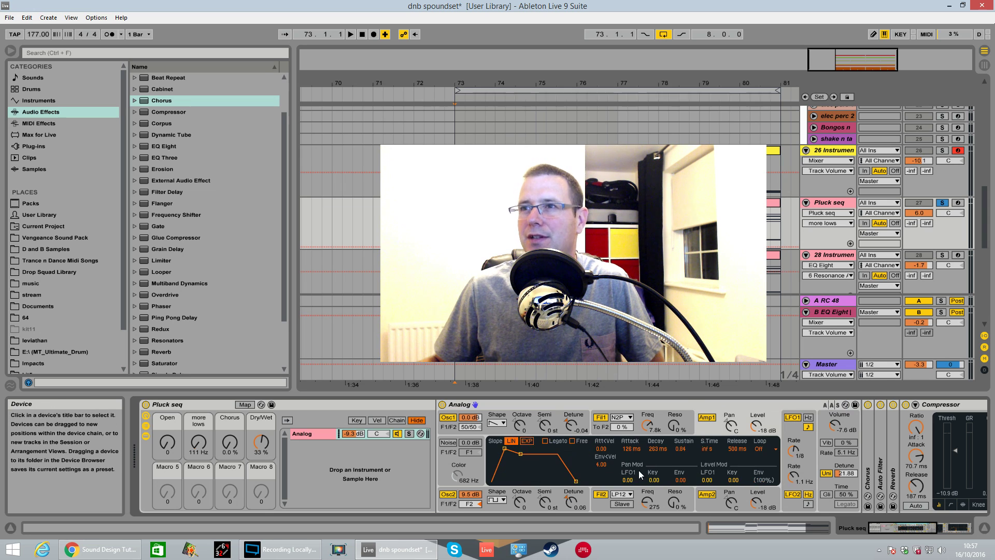